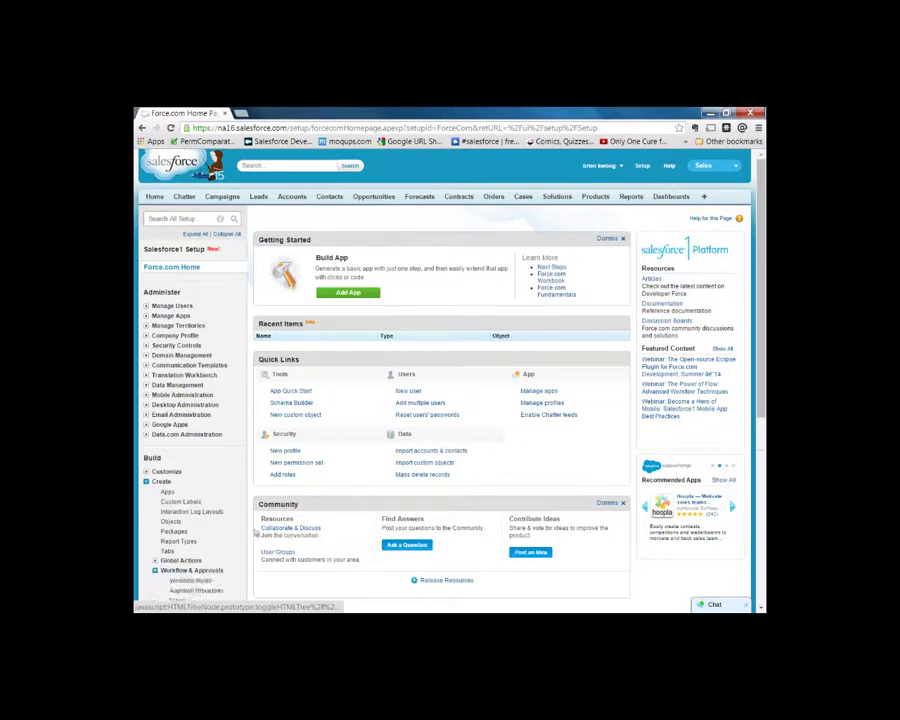
# Create a new flow from the Flows setup page and dismiss the Cloud Flow Designer welcome message so it does not show again
pyautogui.scroll(-3, 170, 505)
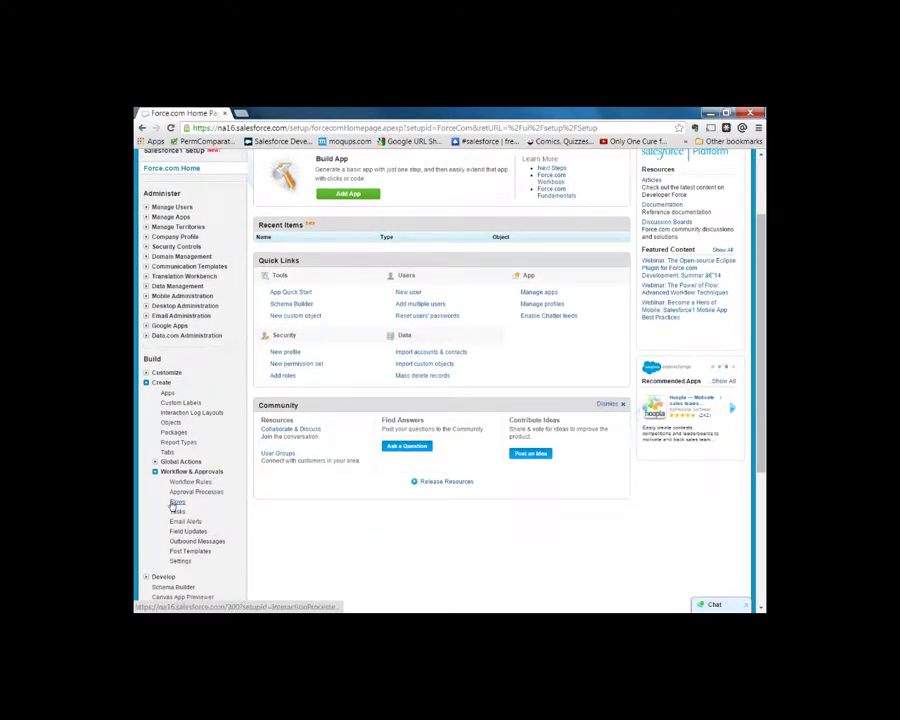
pyautogui.click(174, 502)
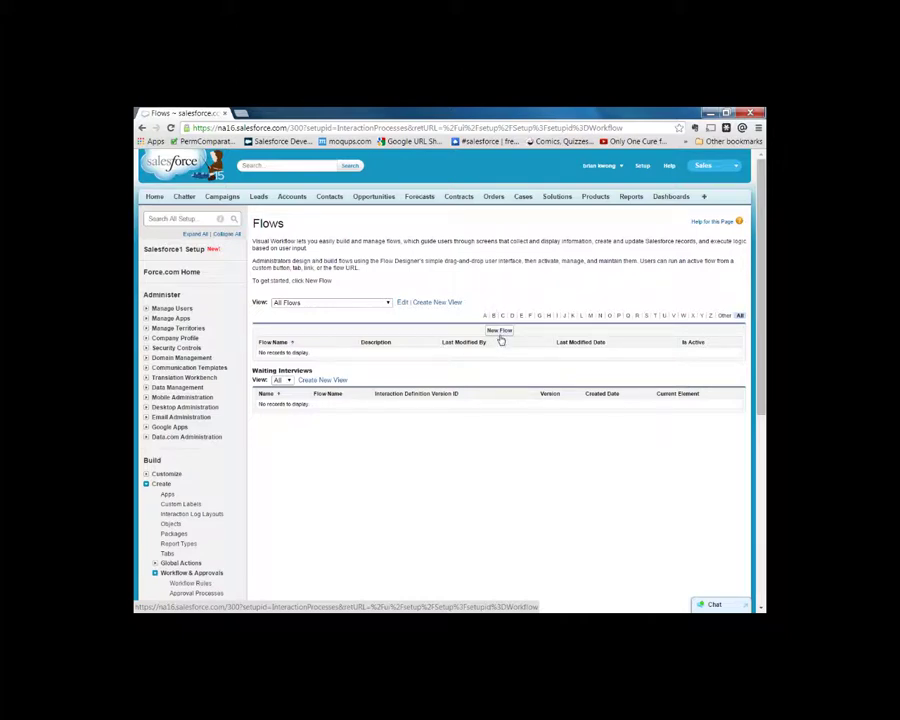
pyautogui.click(501, 339)
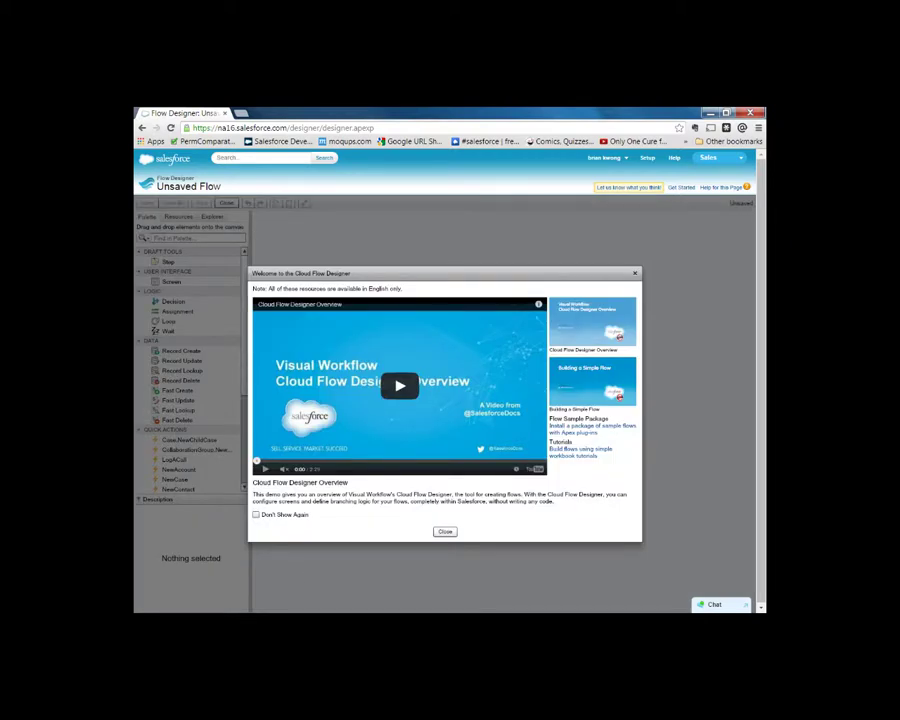
pyautogui.click(256, 515)
pyautogui.click(444, 533)
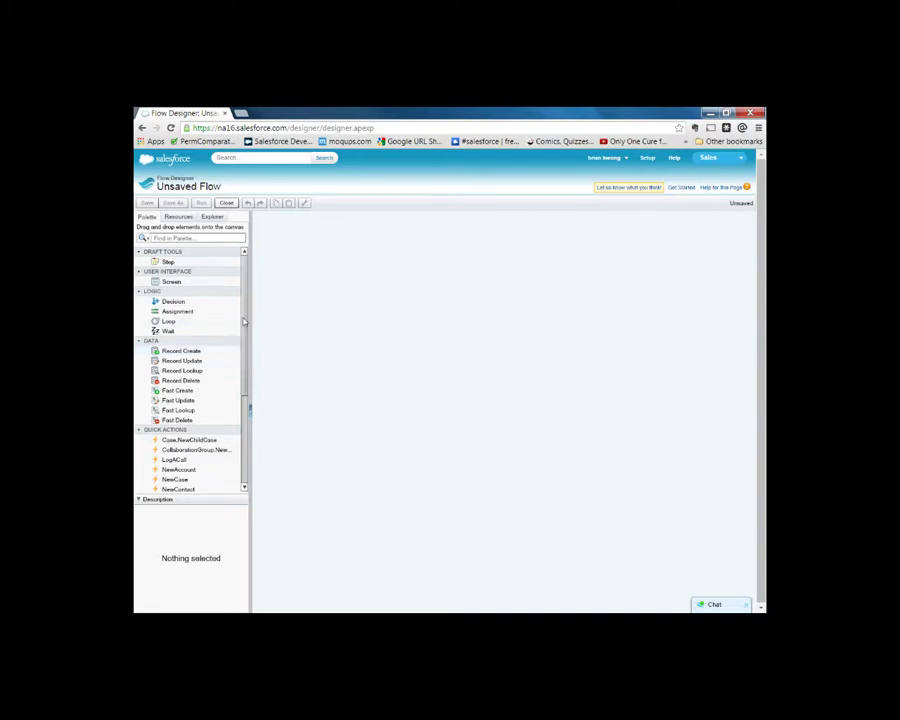
# Place a draft Step element named "Demo Step" on the flow canvas and close the web clipper overlay
pyautogui.scroll(-2, 238, 349)
pyautogui.scroll(-4, 238, 349)
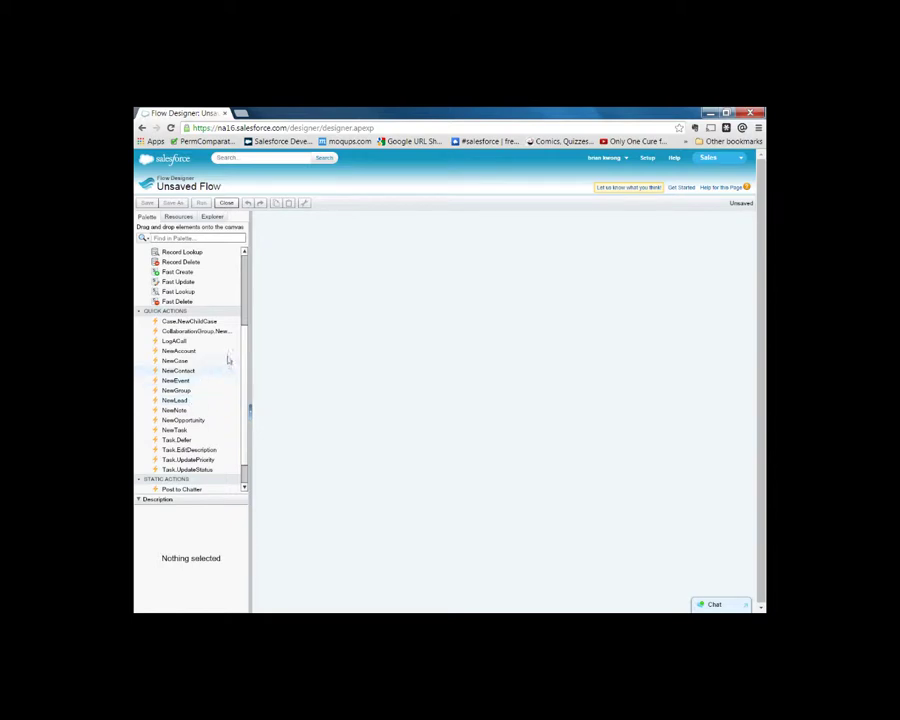
pyautogui.scroll(-1, 238, 357)
pyautogui.scroll(-1, 235, 364)
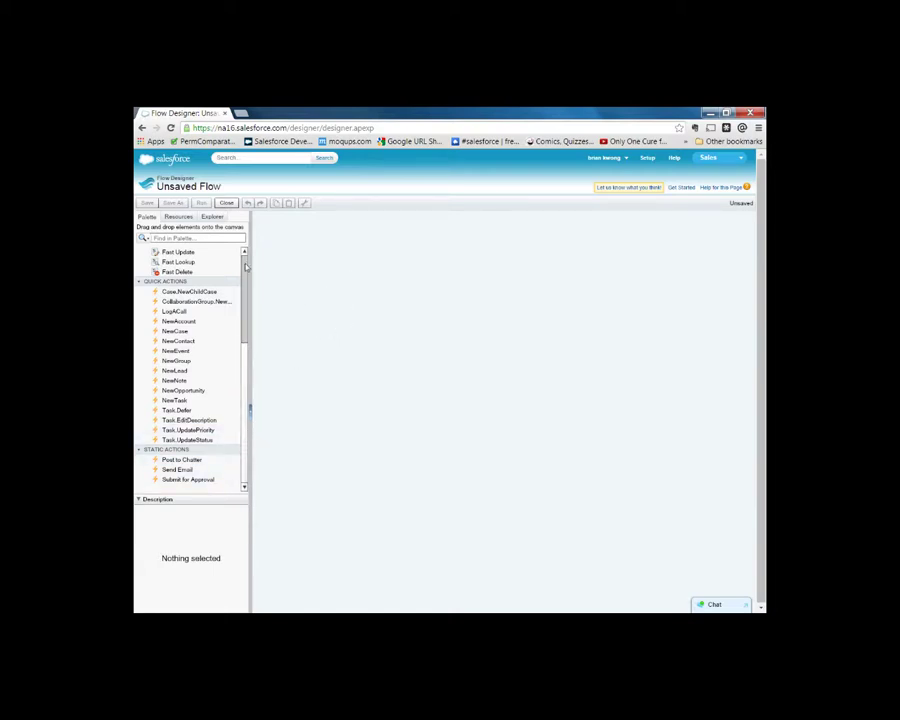
pyautogui.scroll(5, 246, 265)
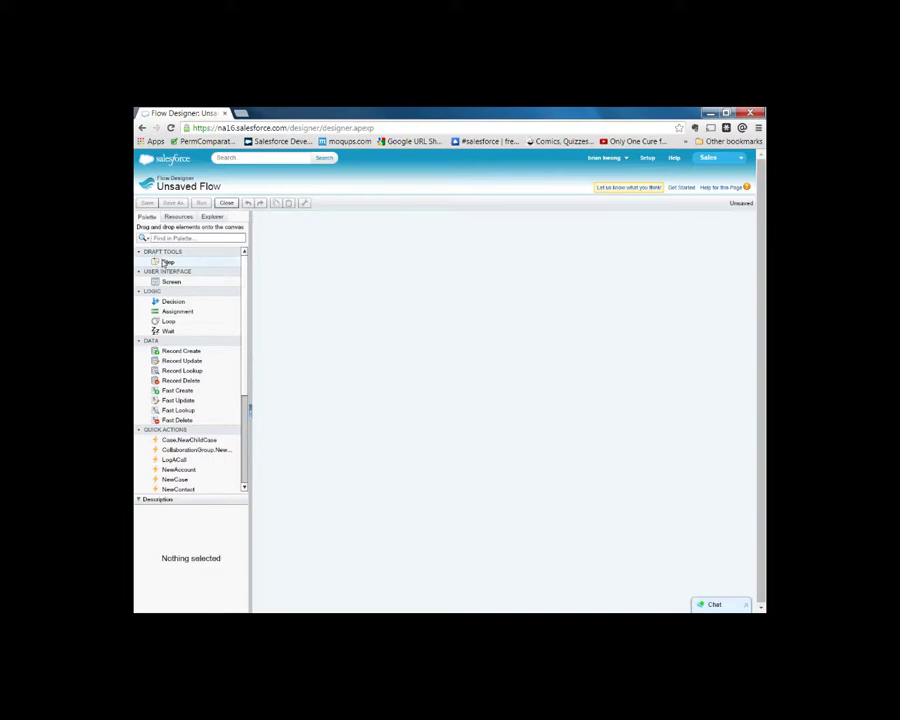
pyautogui.moveTo(166, 262); pyautogui.dragTo(412, 311)
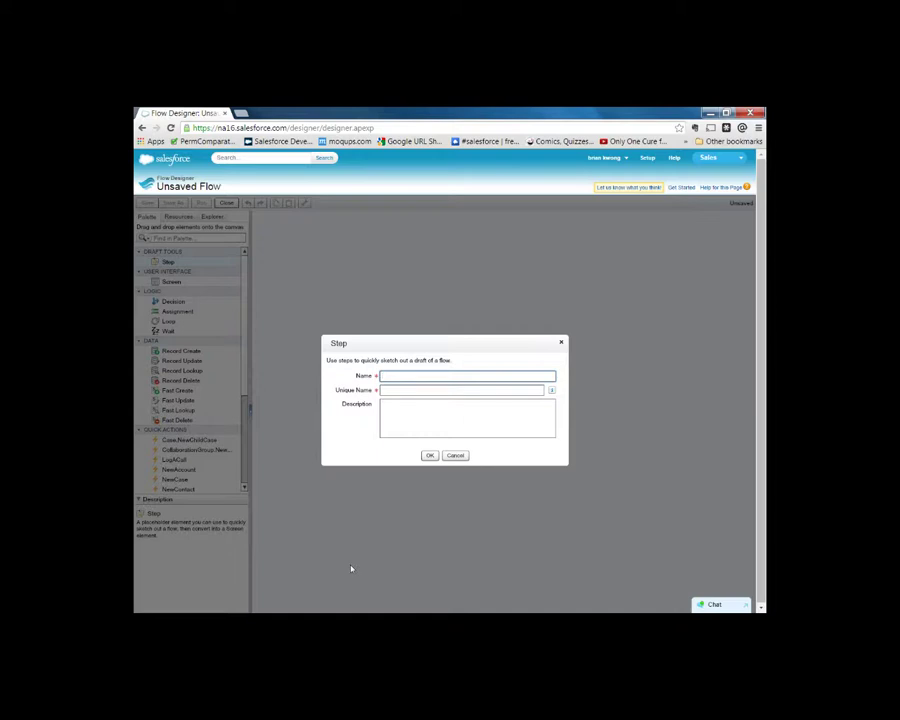
pyautogui.write('Demo Step')
pyautogui.press('`')
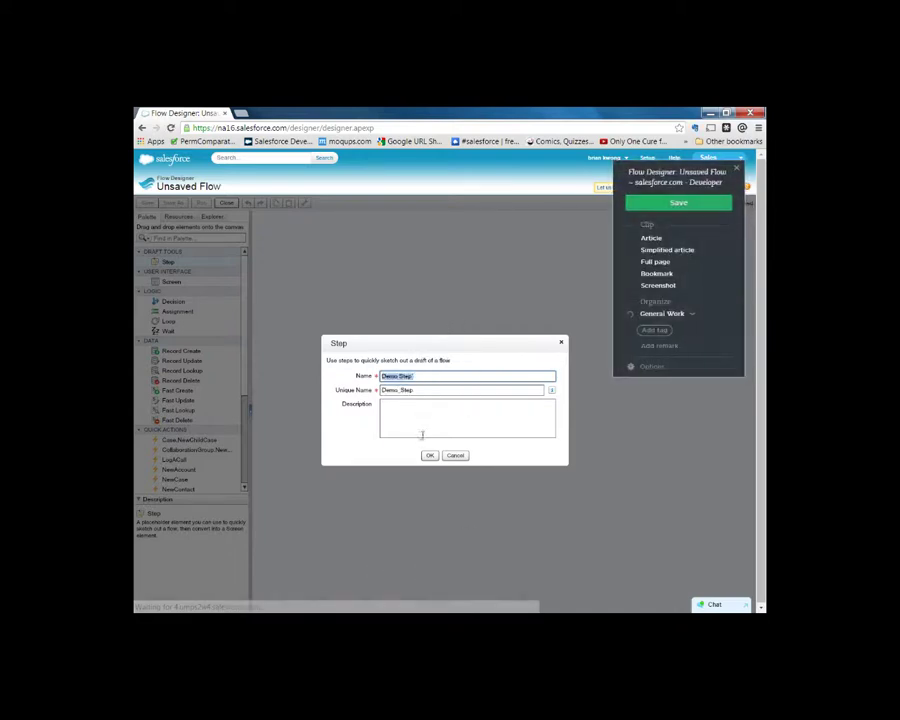
pyautogui.click(431, 456)
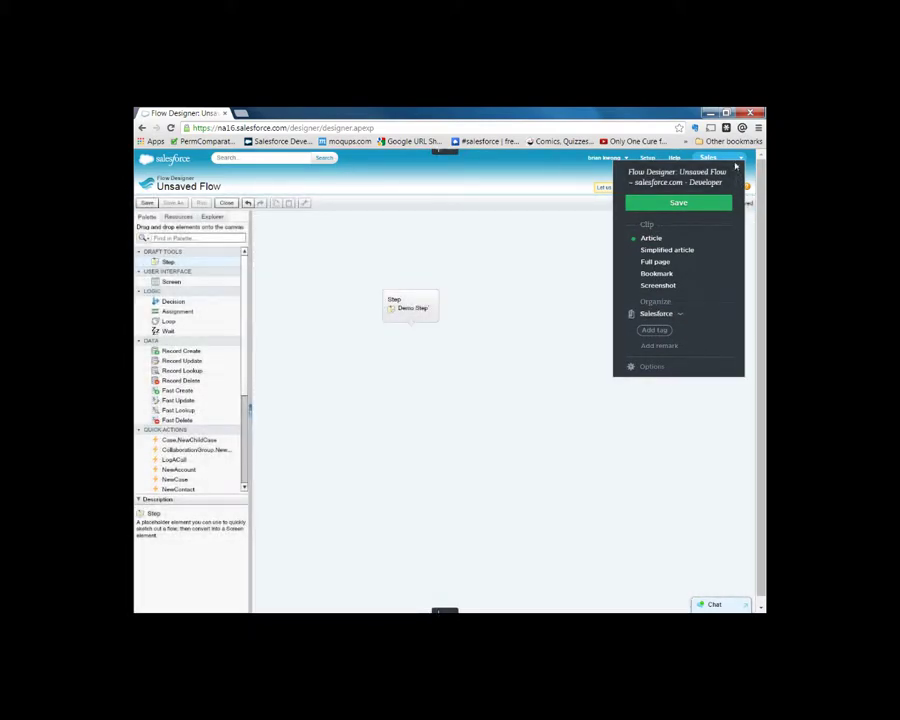
pyautogui.click(738, 169)
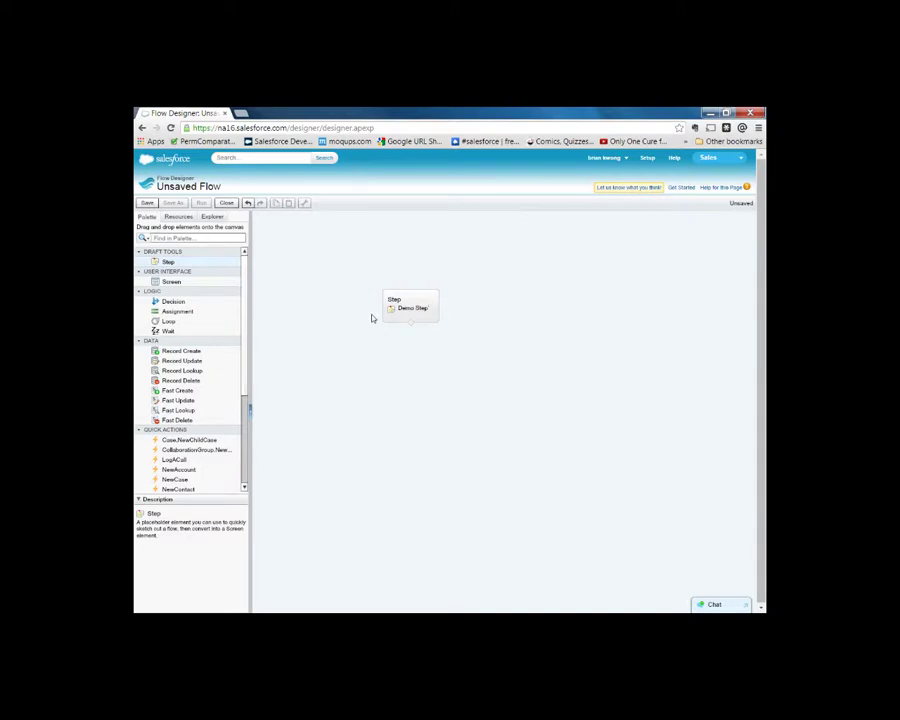
# Examine the resource types that can be created and the elements already in the flow, ending back at the element palette
pyautogui.click(178, 216)
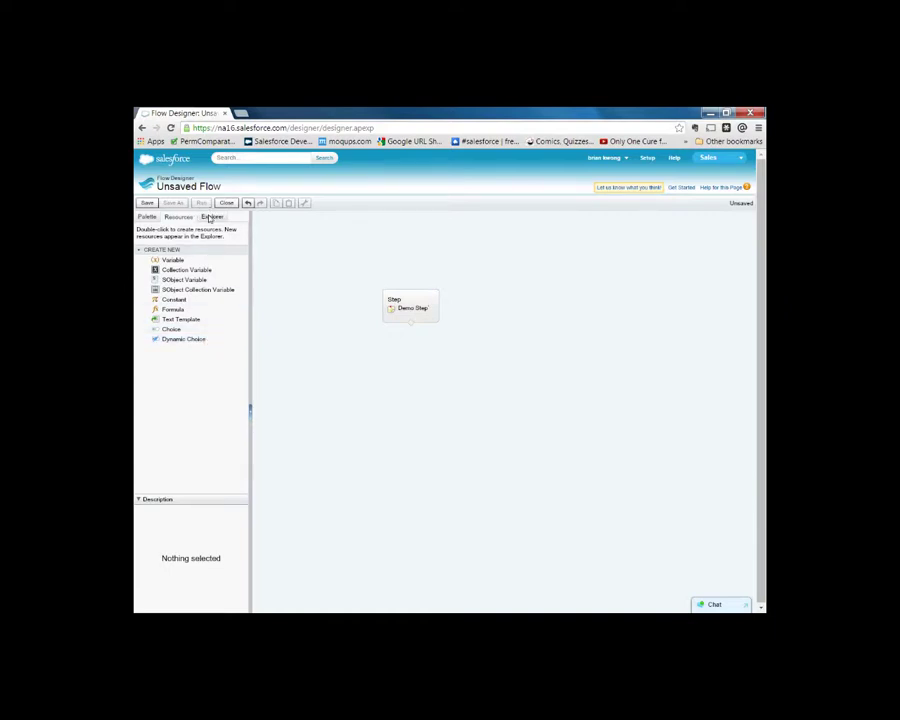
pyautogui.click(211, 218)
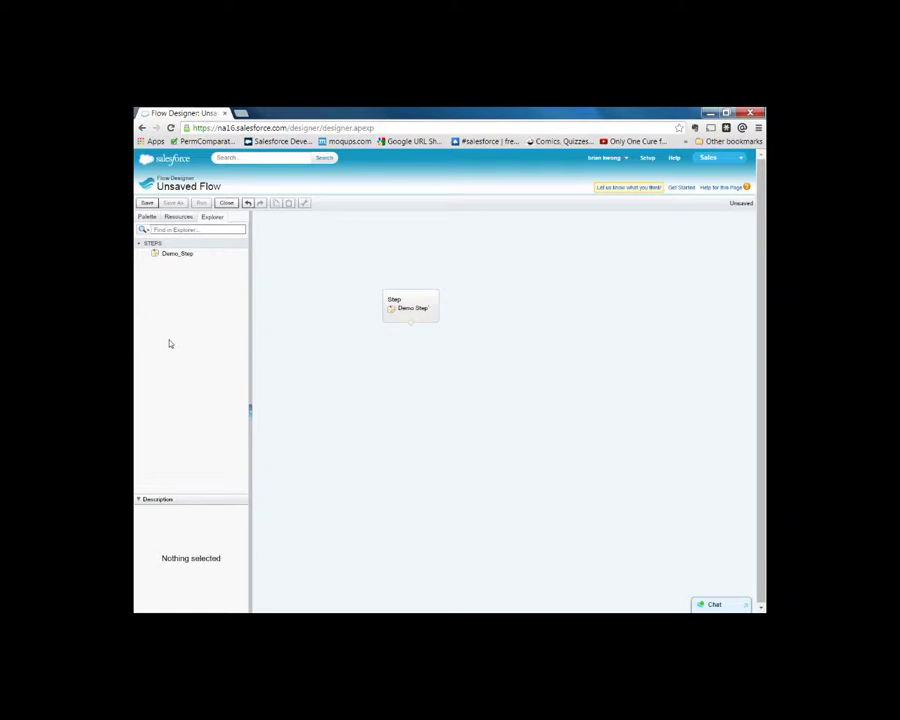
pyautogui.click(201, 233)
pyautogui.click(150, 217)
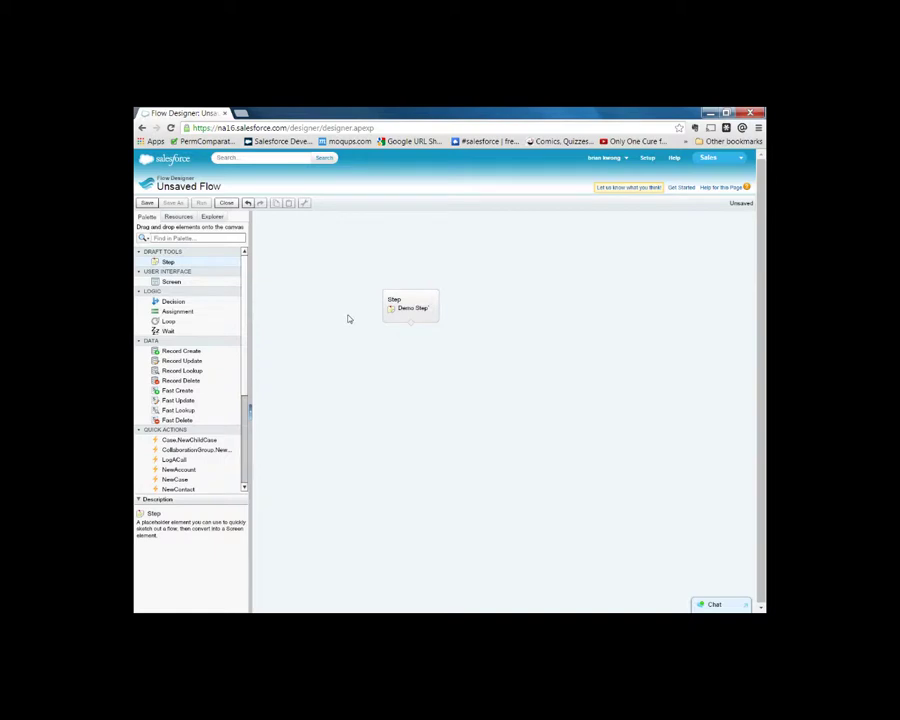
# Replace the Demo Step element with a Screen element named "Demo Hello World" that has no navigation restrictions
pyautogui.moveTo(418, 301)
pyautogui.click(419, 297)
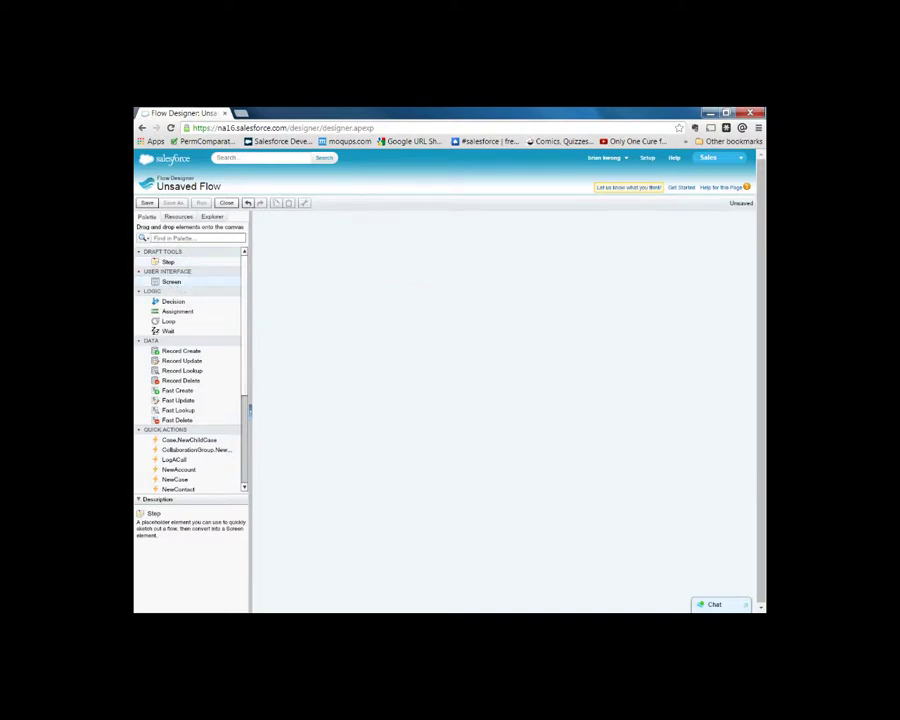
pyautogui.moveTo(171, 281); pyautogui.dragTo(424, 288)
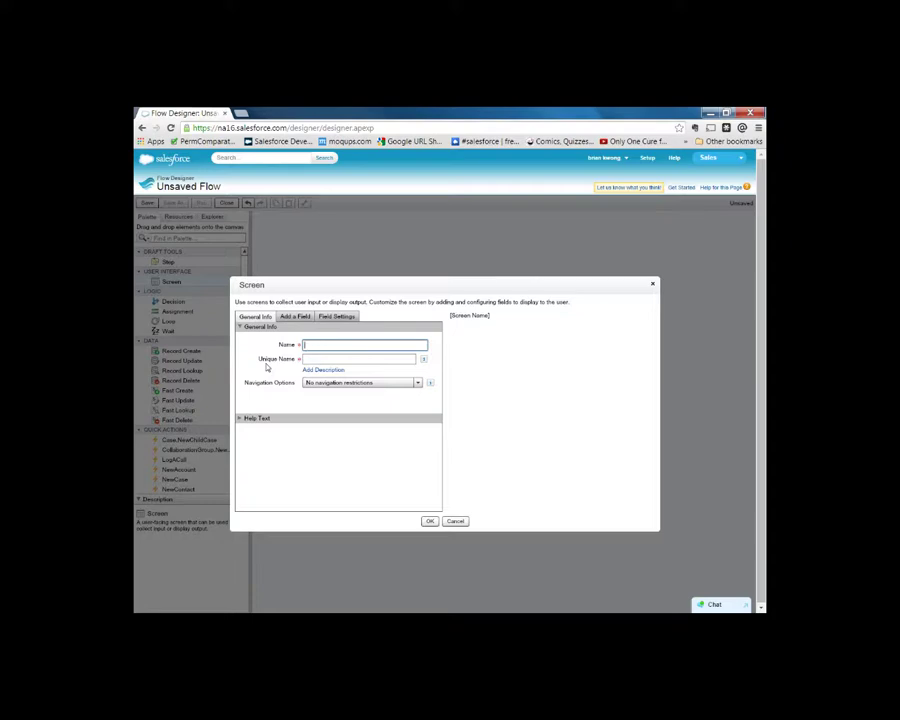
pyautogui.write('Demo Hello World')
pyautogui.press('Tab')
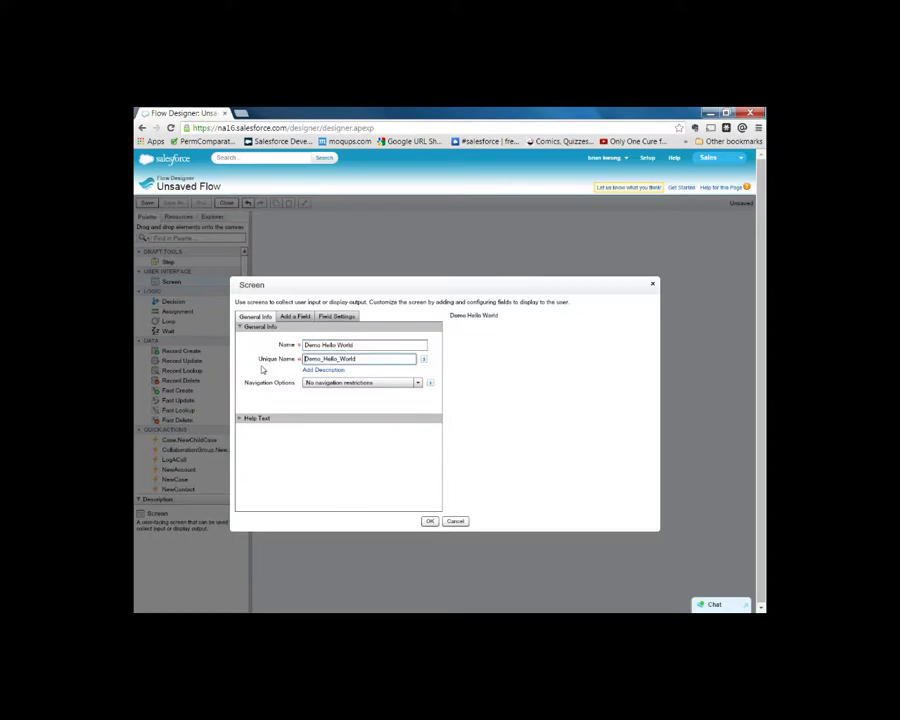
pyautogui.click(417, 382)
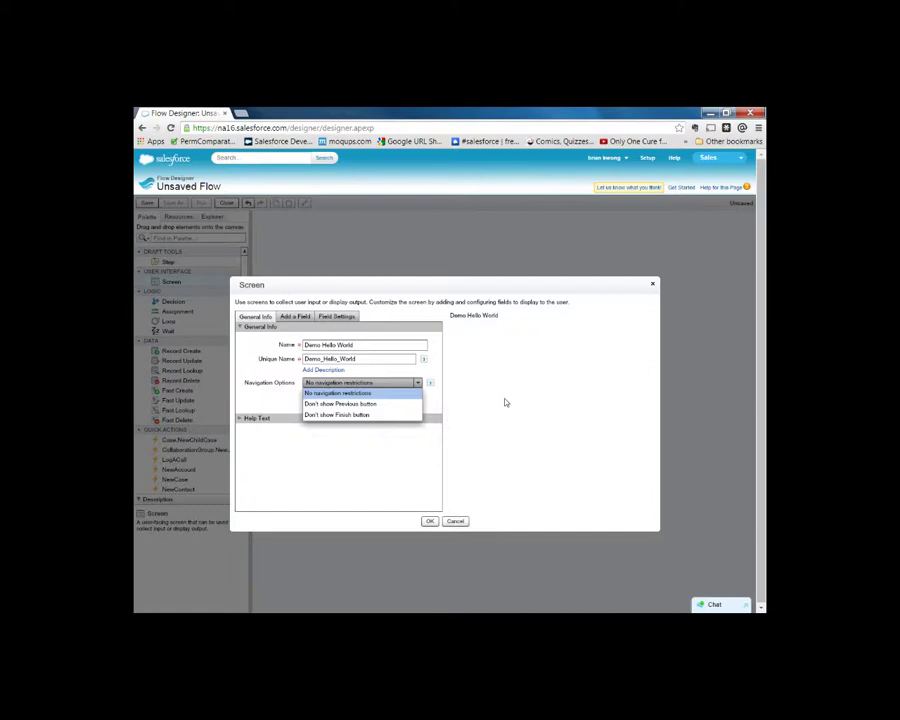
pyautogui.click(370, 395)
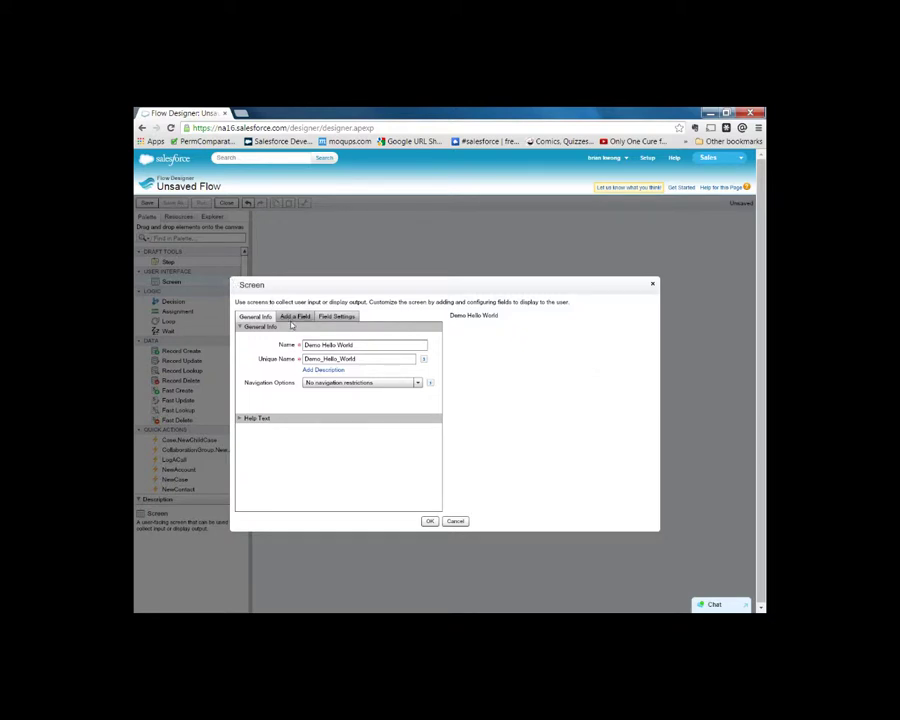
# Add a Display Text output field to the screen with the unique name Demo_Hello_World_Display
pyautogui.click(297, 318)
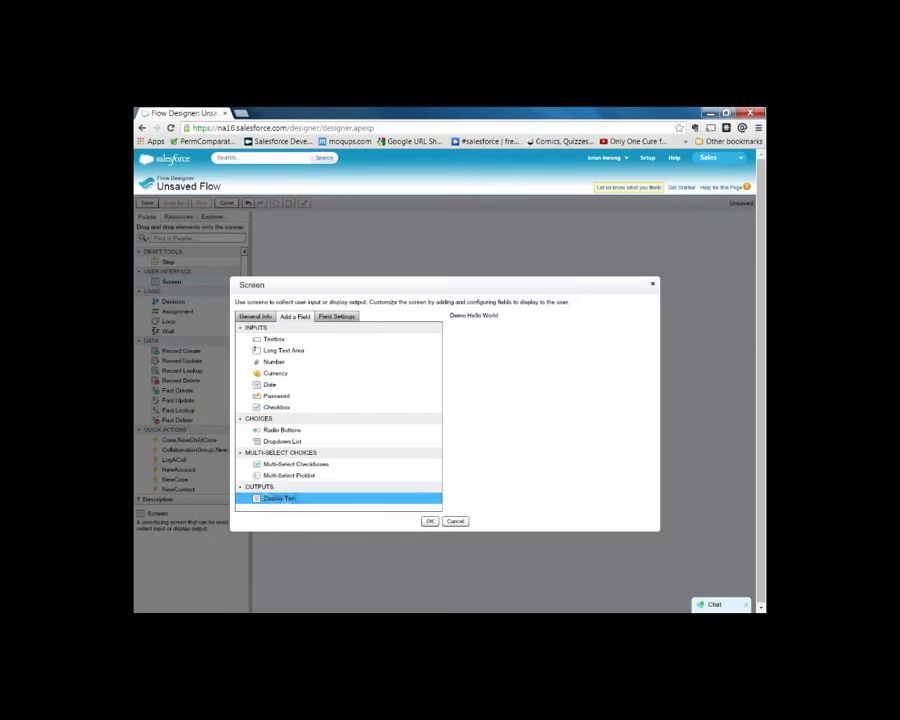
pyautogui.moveTo(283, 498); pyautogui.dragTo(503, 396)
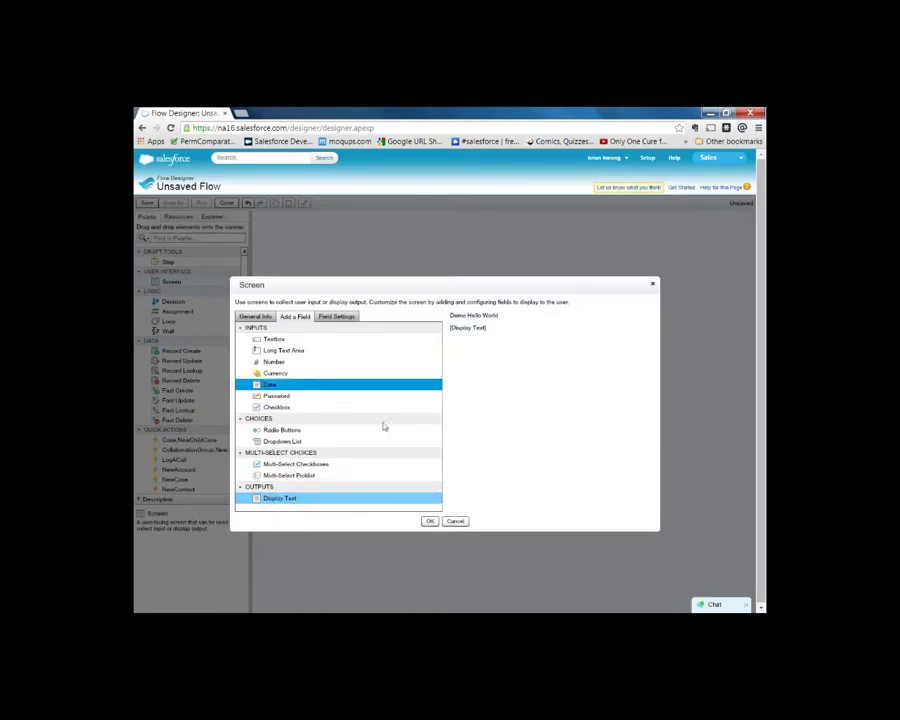
pyautogui.click(457, 331)
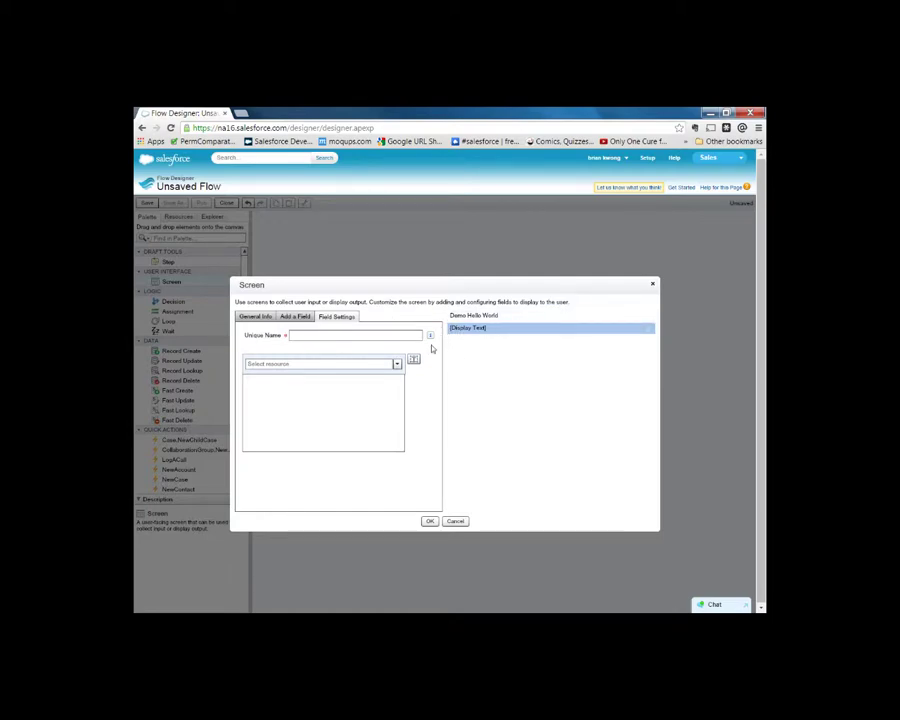
pyautogui.click(320, 334)
pyautogui.write('Demo_')
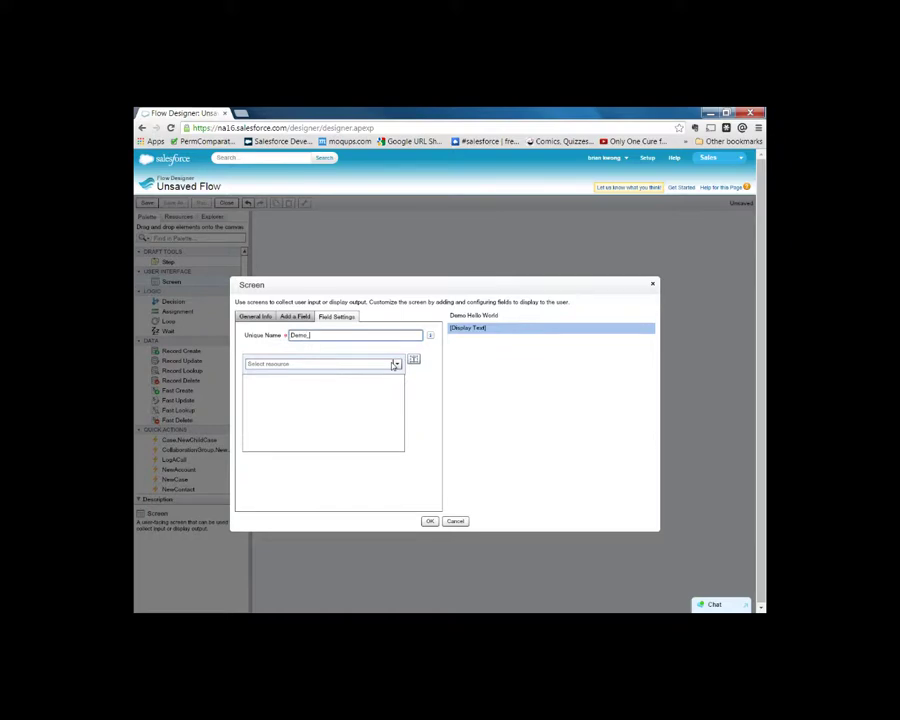
pyautogui.write('Hello_World_Display')
# Enter "HELLO WORLD!" in bold as the display text, followed below by "This is a demo for Wizard Apprentice" in regular weight
pyautogui.click(385, 373)
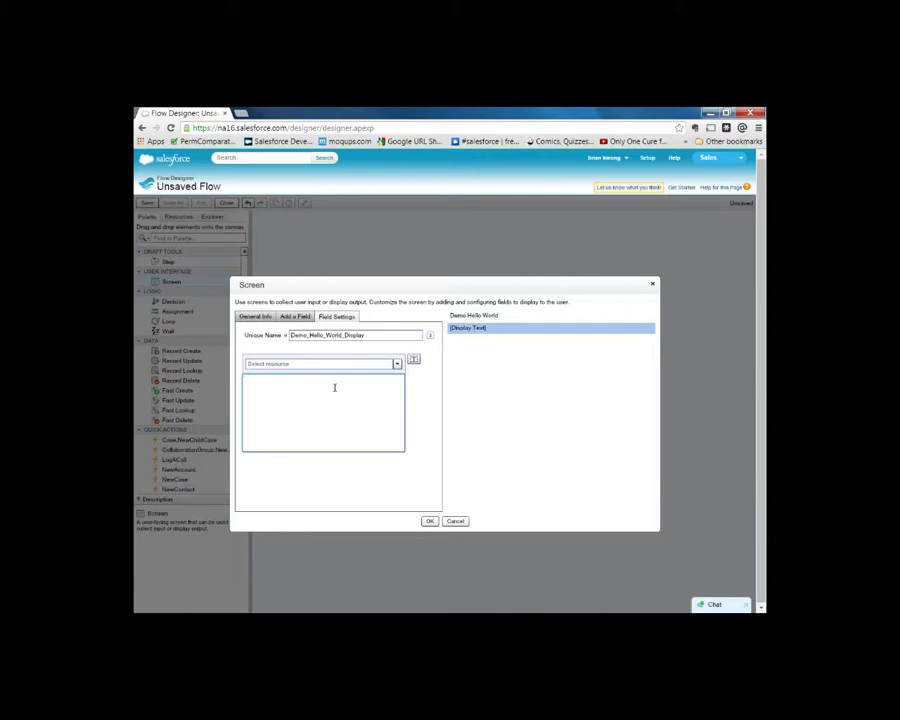
pyautogui.write('HELLO WORLD!')
pyautogui.click(413, 360)
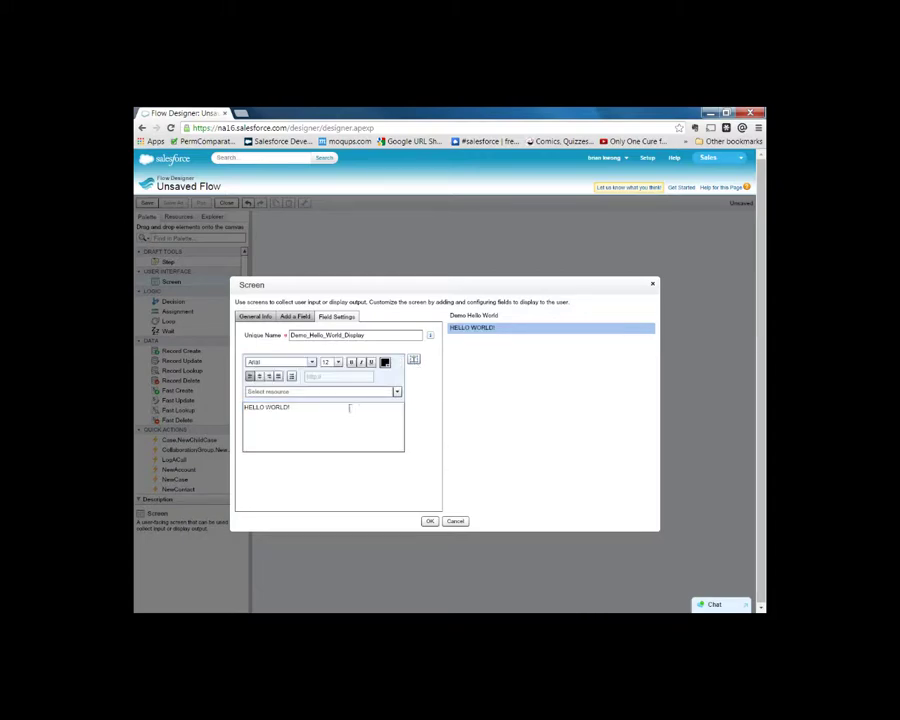
pyautogui.moveTo(305, 408); pyautogui.dragTo(237, 408)
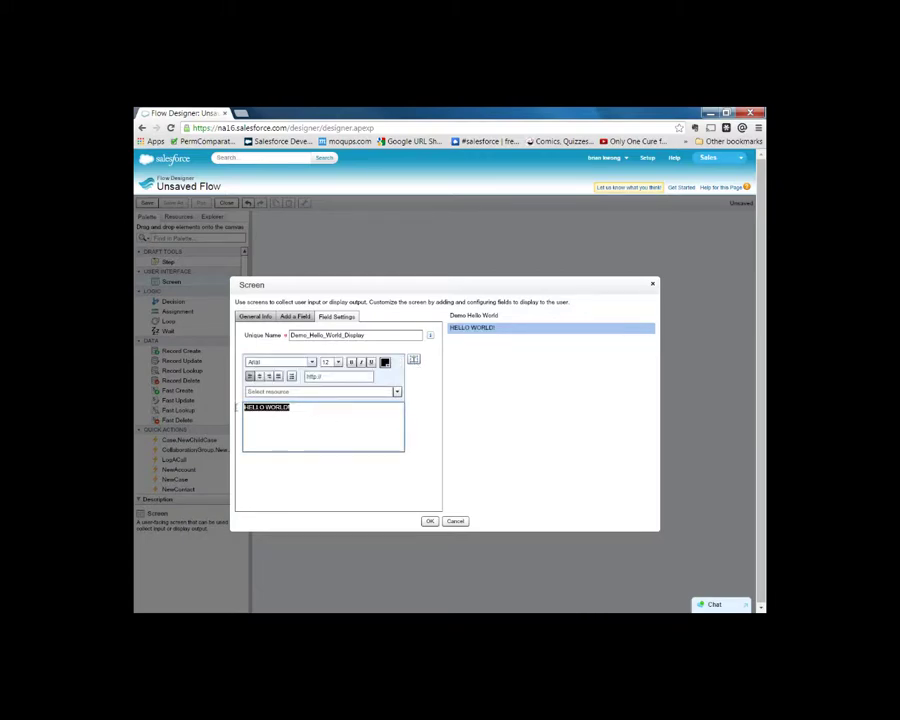
pyautogui.click(351, 362)
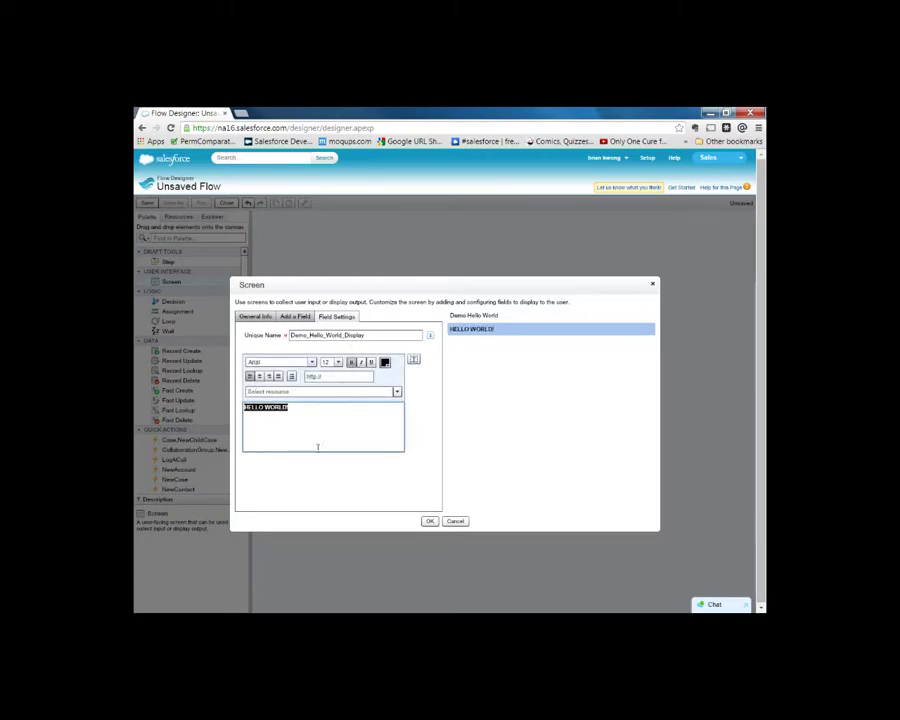
pyautogui.click(320, 415)
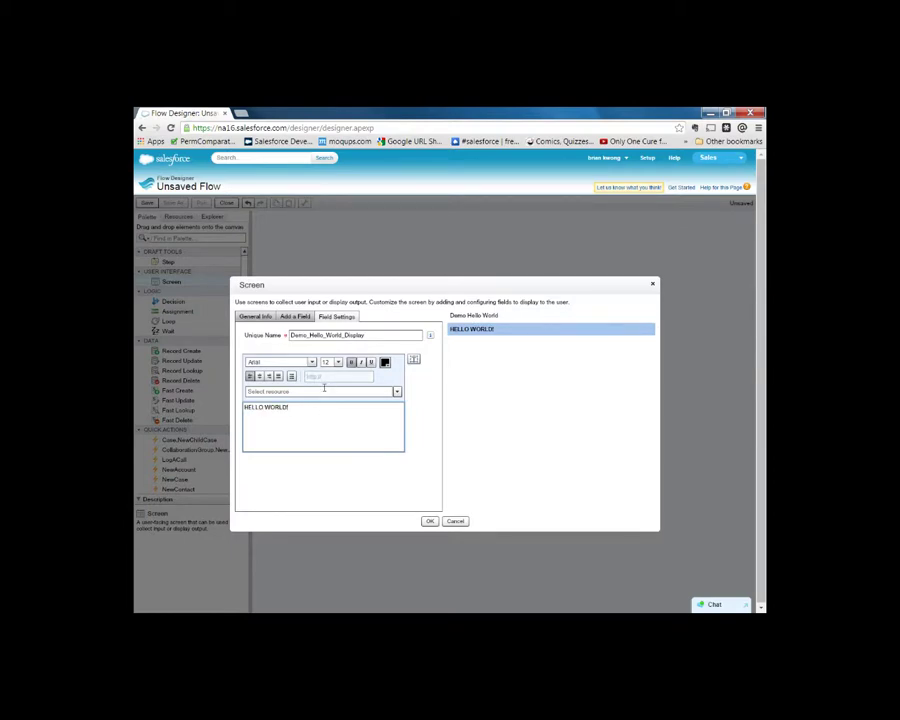
pyautogui.write('This is a demo for Wizard Apprentice')
pyautogui.moveTo(362, 421); pyautogui.dragTo(293, 424)
pyautogui.click(358, 422)
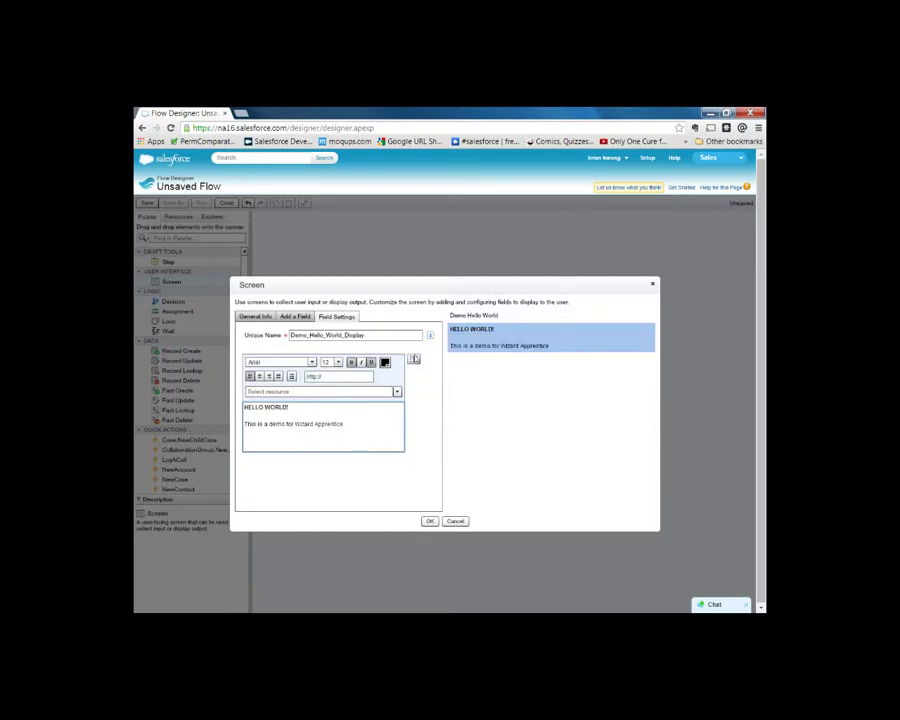
# Show the display text as HTML source and examine which new and system resources can be inserted into it
pyautogui.click(413, 359)
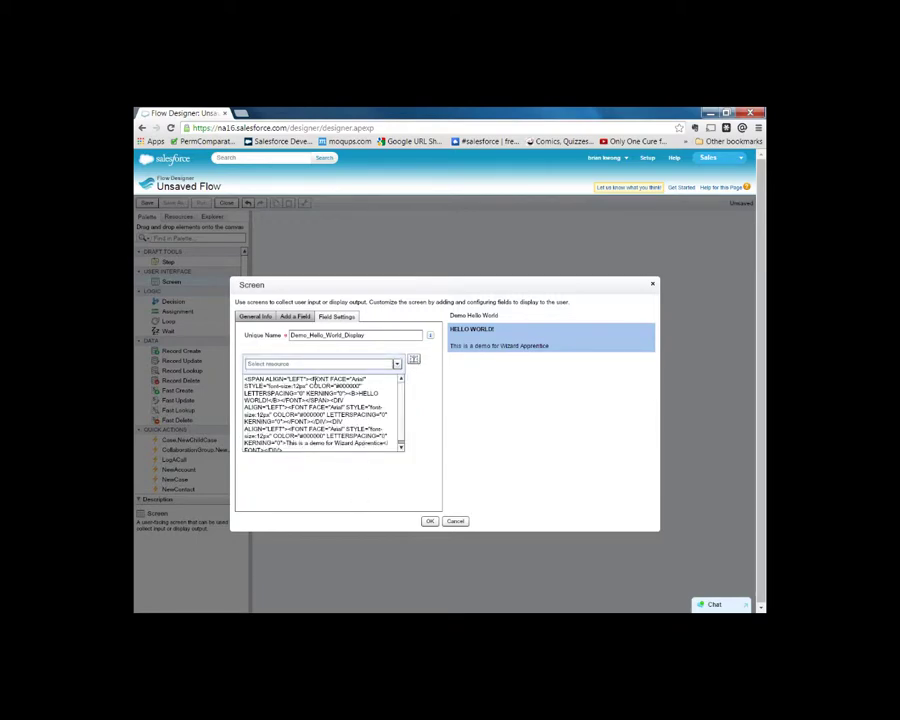
pyautogui.click(396, 365)
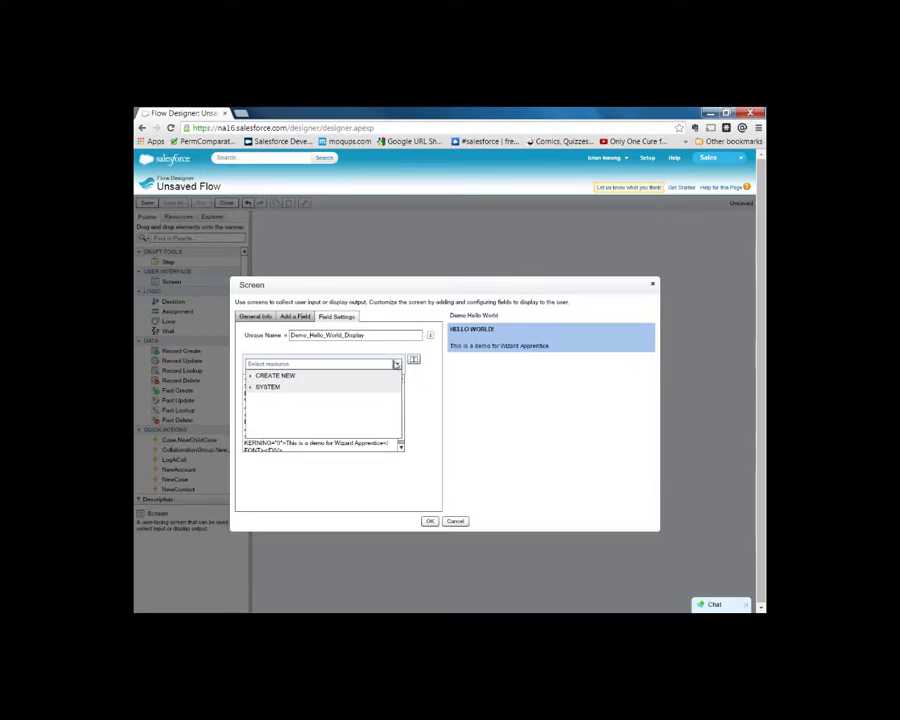
pyautogui.click(257, 377)
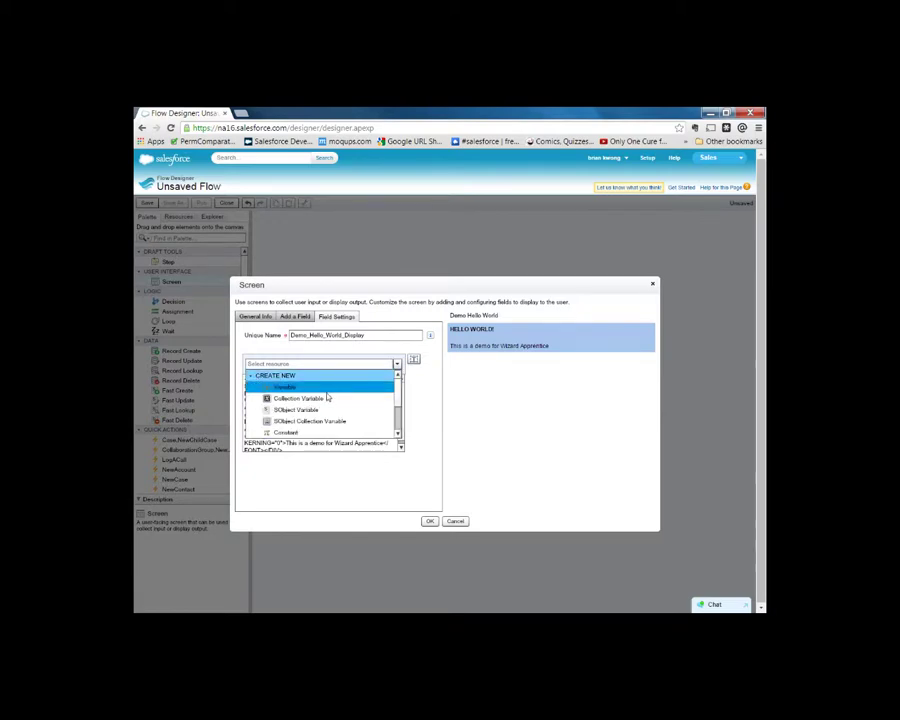
pyautogui.click(256, 378)
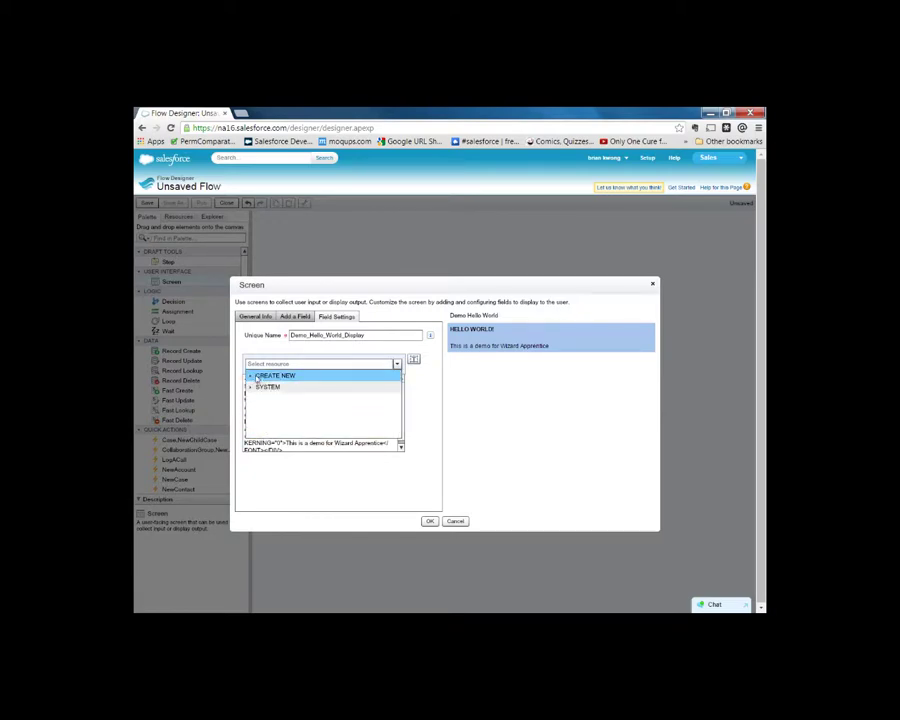
pyautogui.click(251, 389)
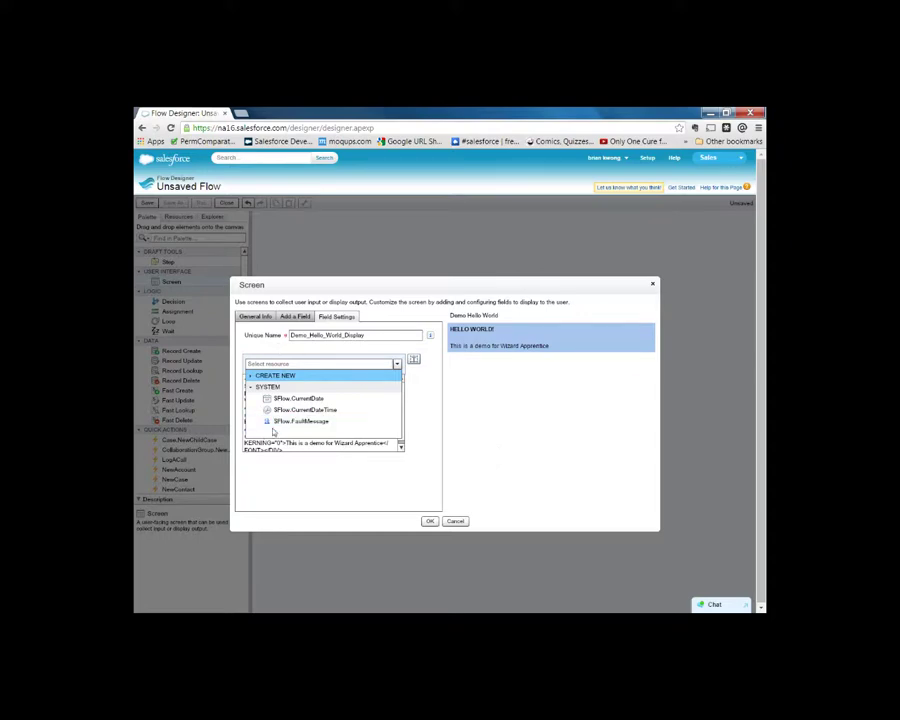
pyautogui.click(431, 508)
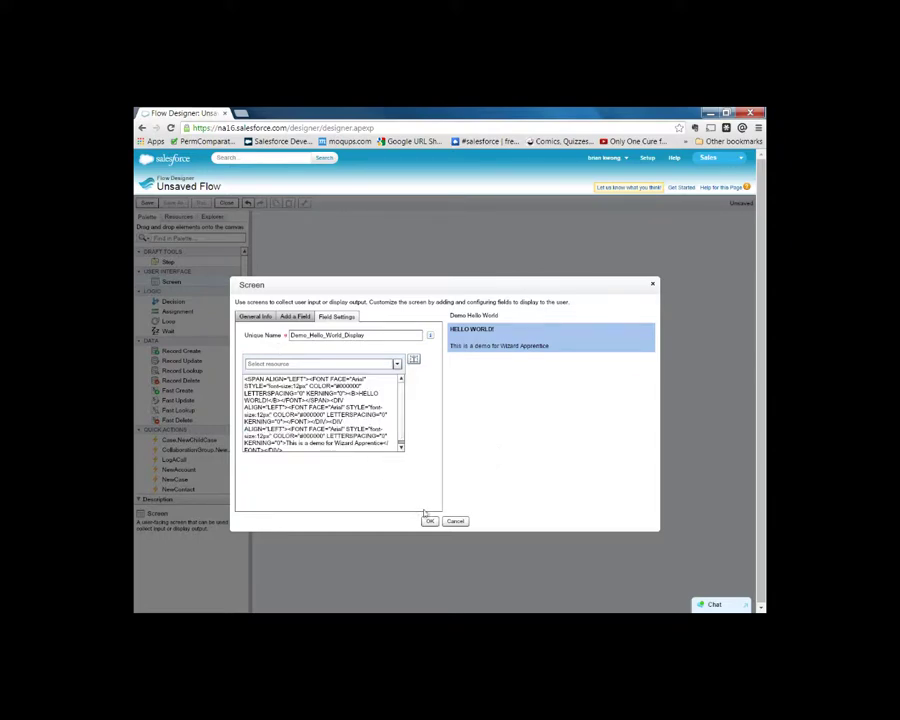
# Confirm the screen's settings and set the Demo Hello World screen as the flow's start element
pyautogui.click(429, 521)
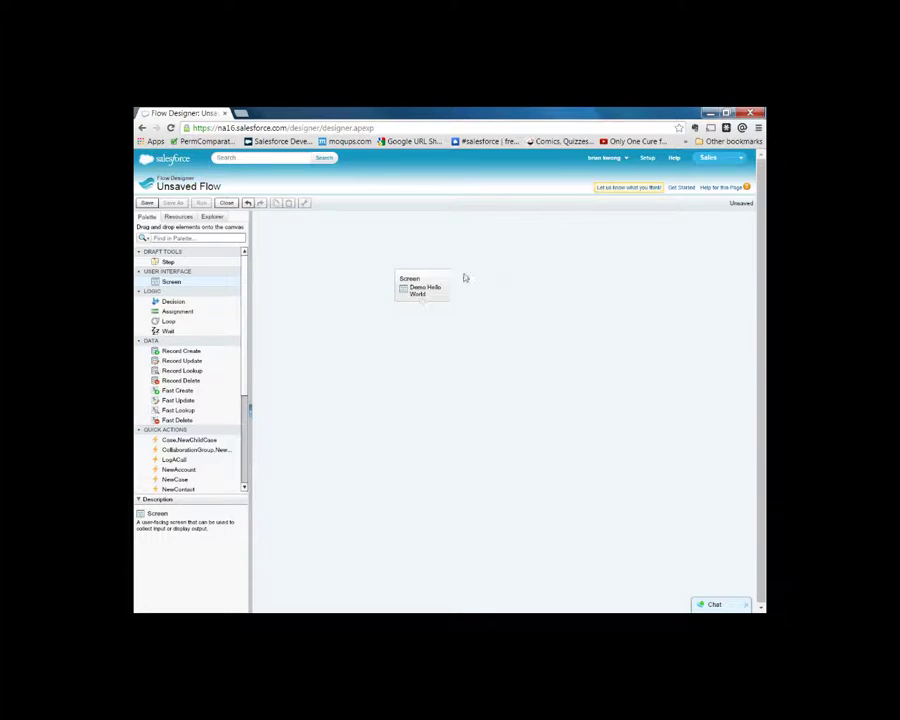
pyautogui.moveTo(446, 287)
pyautogui.click(445, 274)
# Save the flow as "Introductory Demo" with unique name Introductory_Demo and the description "Introduction for Wizard Apprentice"
pyautogui.click(147, 203)
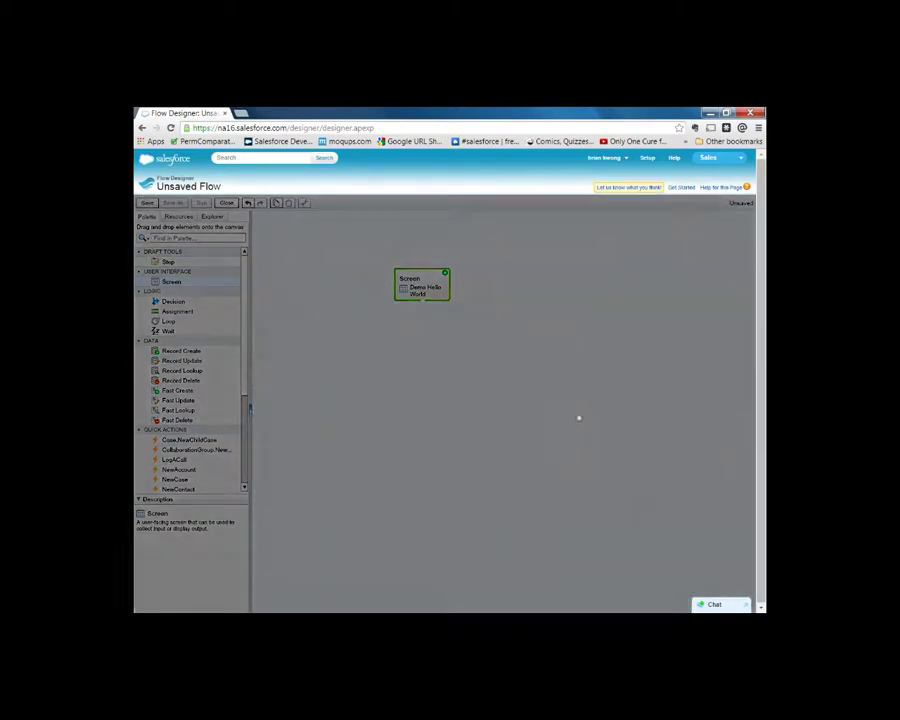
pyautogui.write('lo')
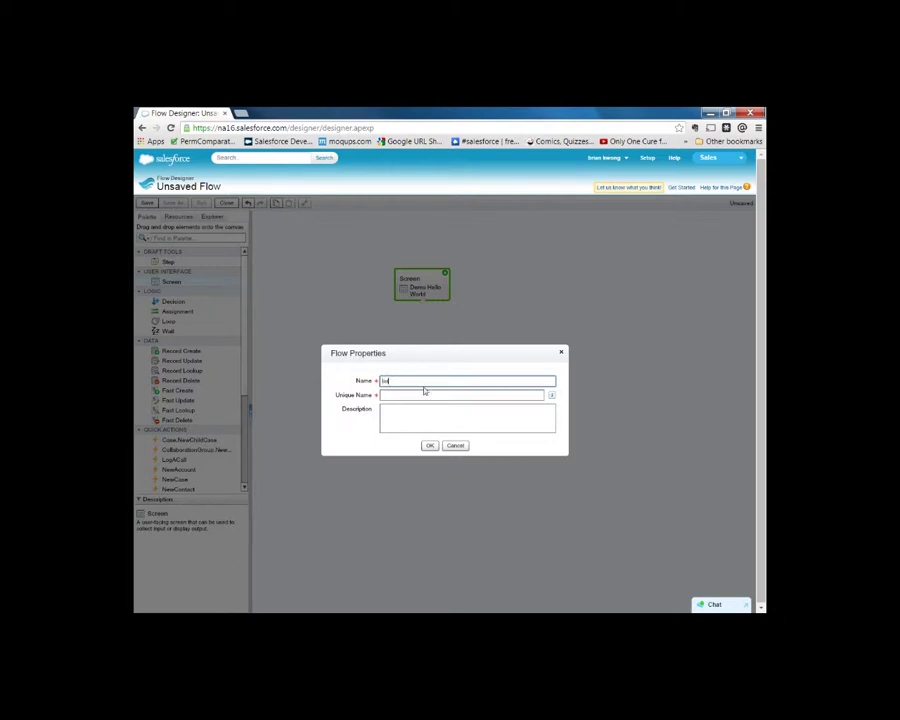
pyautogui.write('troductory Demo')
pyautogui.press('Tab')
pyautogui.click(415, 413)
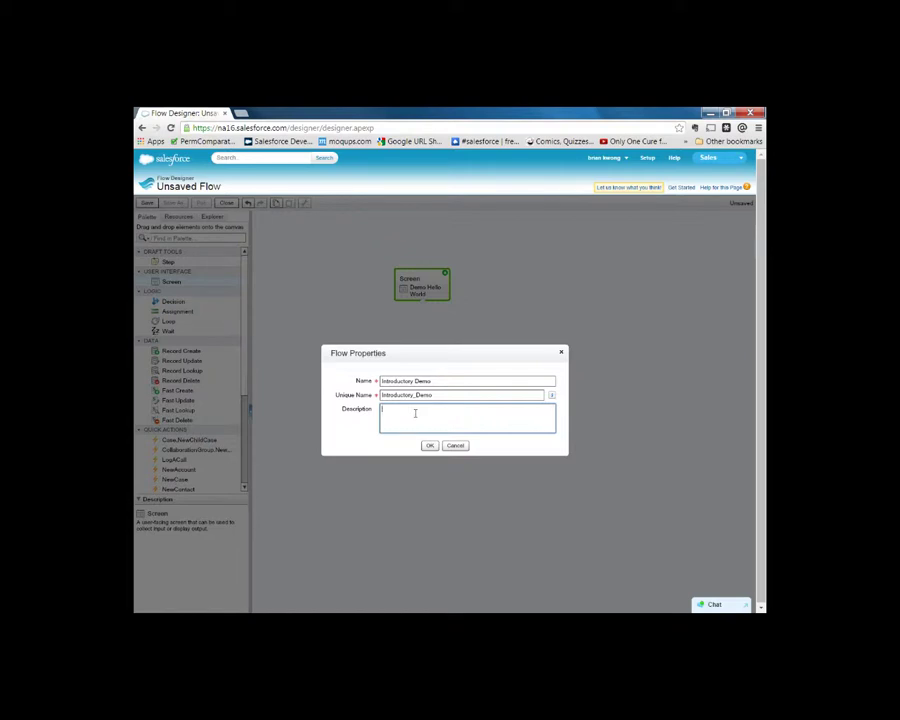
pyautogui.write('Introduction for Wizard Pa')
pyautogui.write('prentice')
pyautogui.click(430, 445)
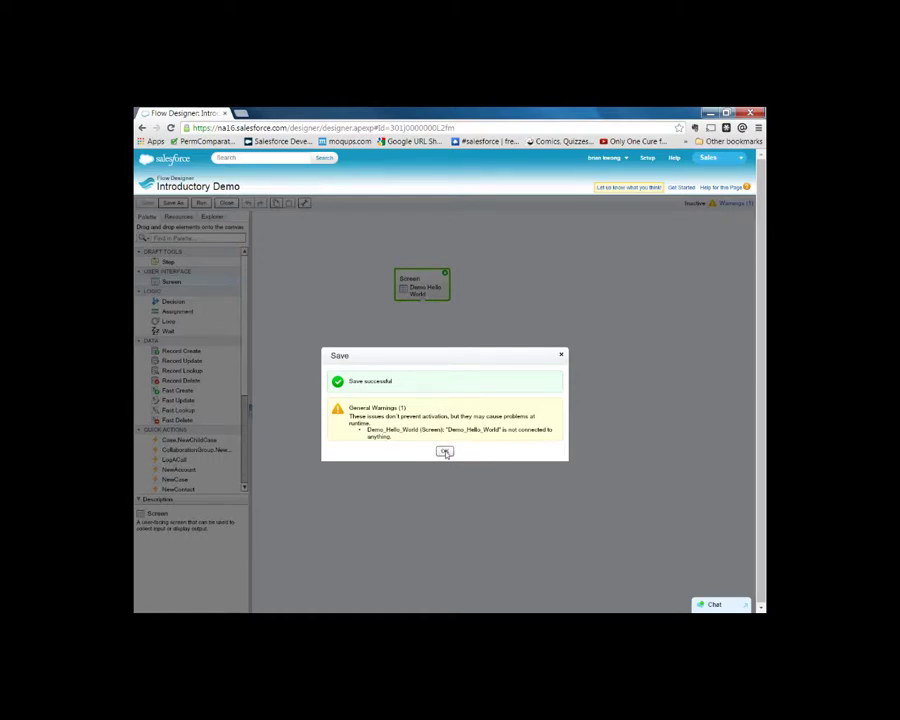
pyautogui.click(445, 452)
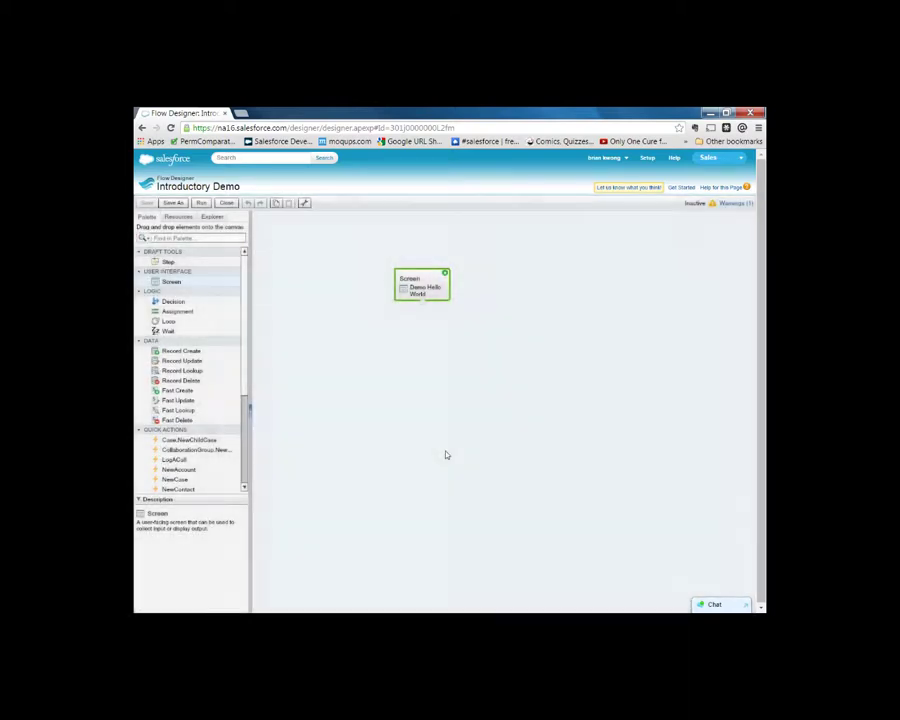
# Run the saved flow through to its finish to check the displayed text, and return to the Flow Designer
pyautogui.click(203, 203)
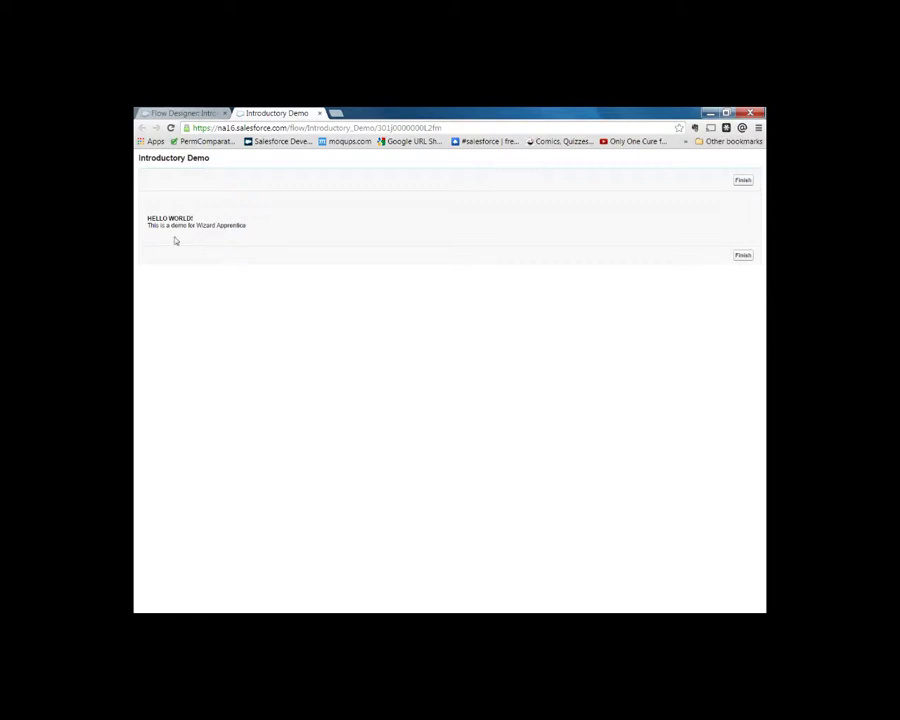
pyautogui.click(743, 256)
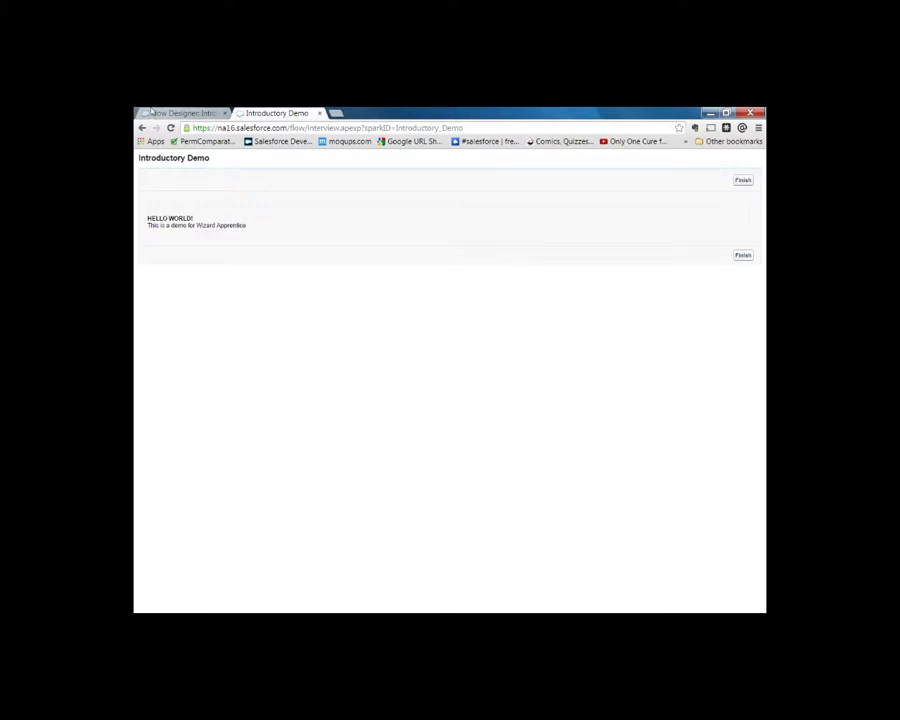
pyautogui.click(320, 113)
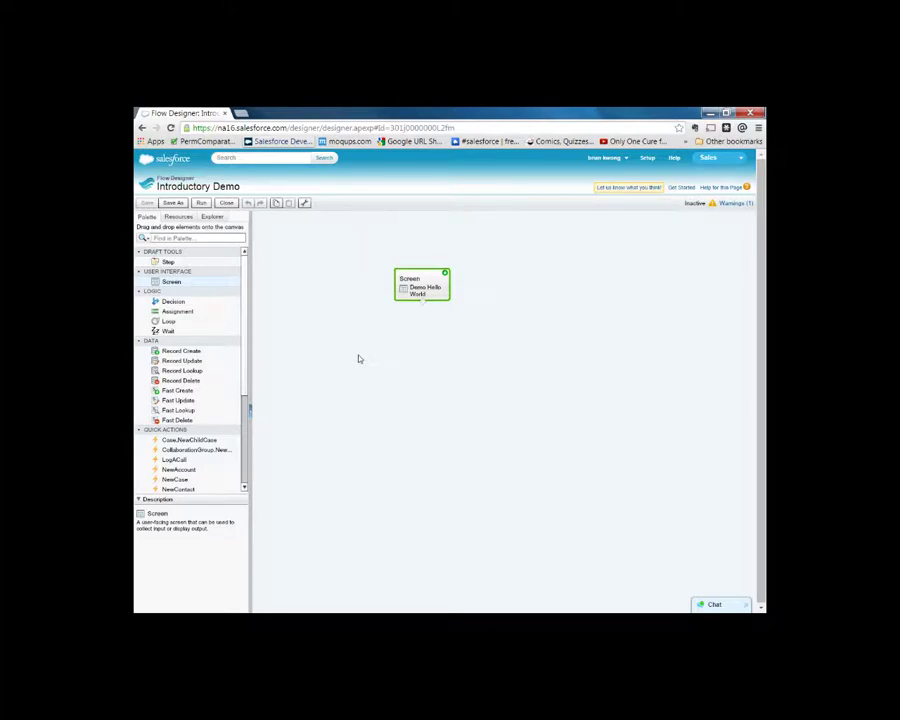
# Add a Radio Buttons field labelled "Choose Your Path" with unique name Choose_Your_Path to the Demo Hello World screen
pyautogui.doubleClick(430, 274)
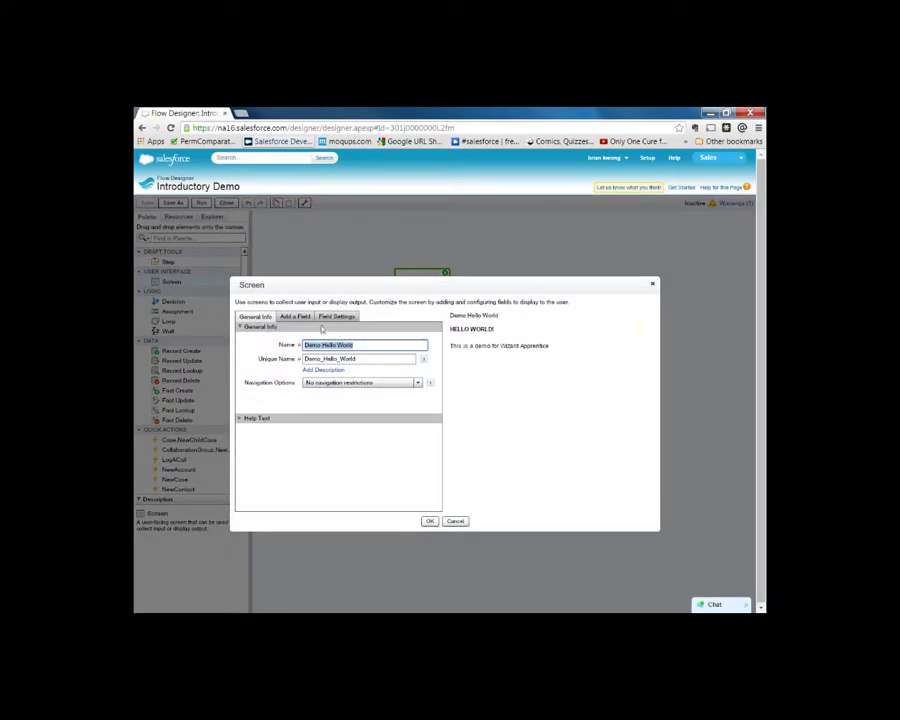
pyautogui.click(303, 318)
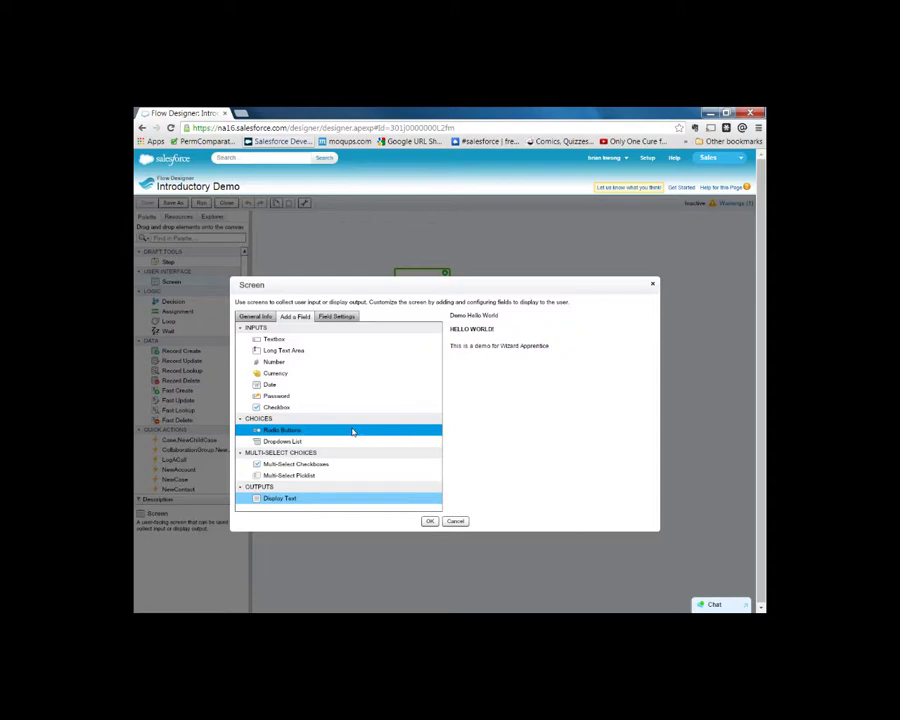
pyautogui.moveTo(352, 431); pyautogui.dragTo(577, 457)
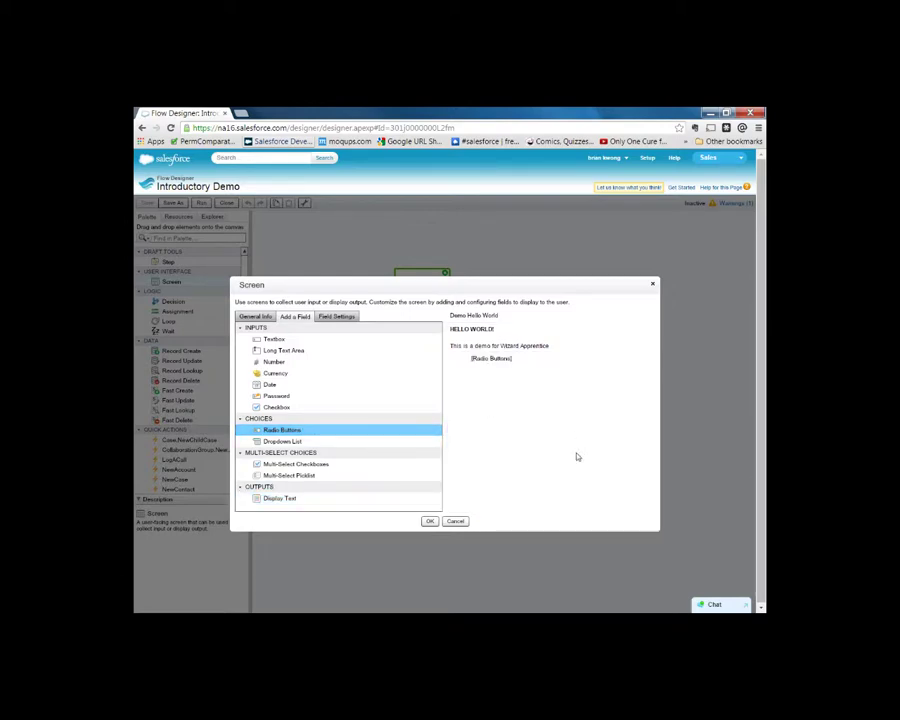
pyautogui.click(517, 369)
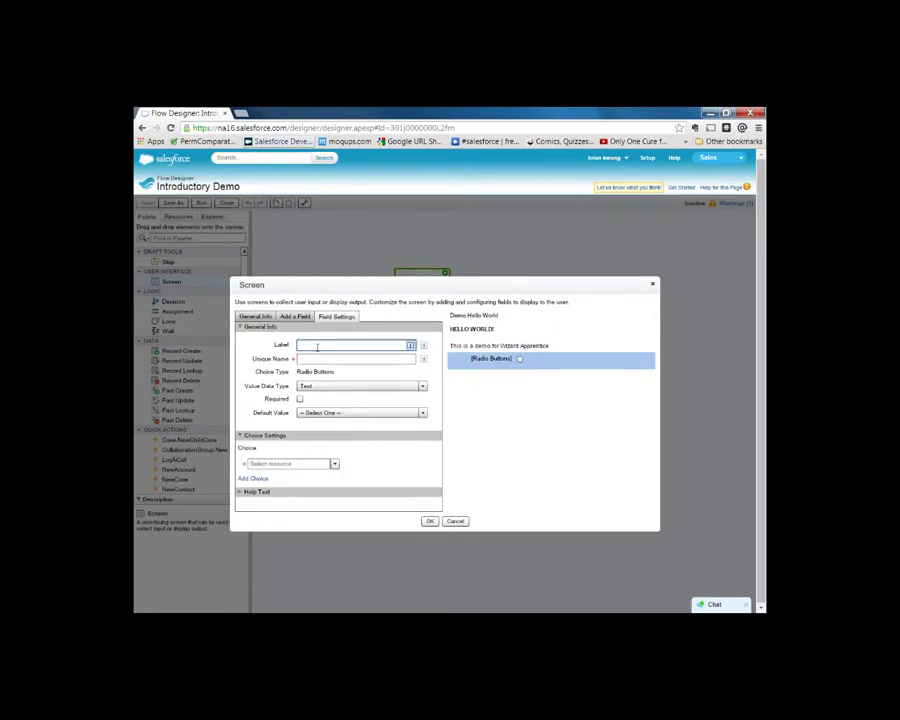
pyautogui.write('Choose Your Path')
pyautogui.press('Tab')
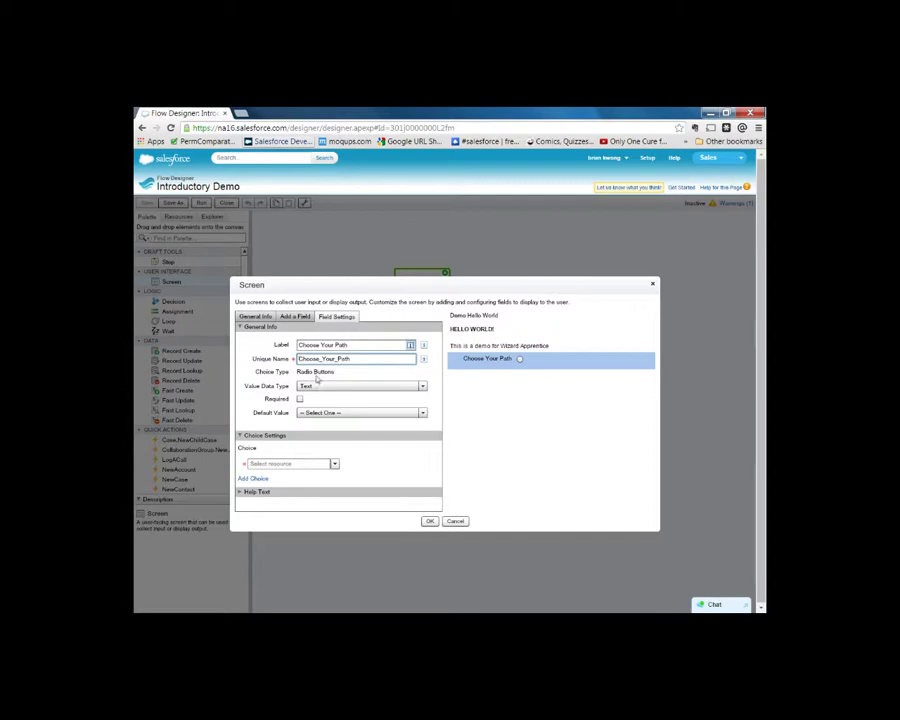
# Make the radio buttons field required, keeping Text as its value data type and no default value selected
pyautogui.click(322, 385)
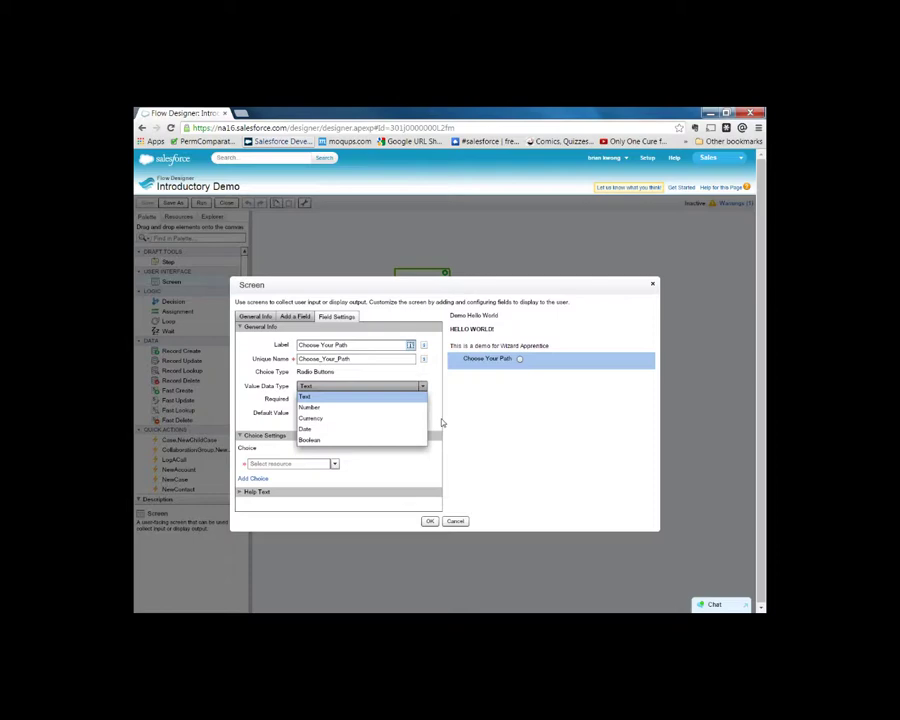
pyautogui.click(375, 401)
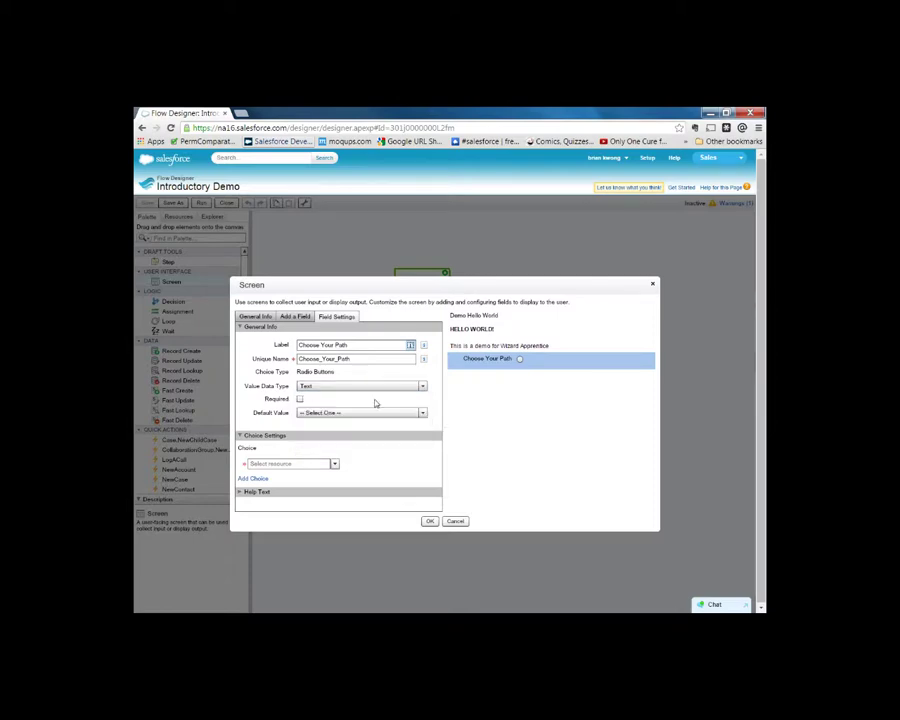
pyautogui.click(299, 399)
pyautogui.click(423, 411)
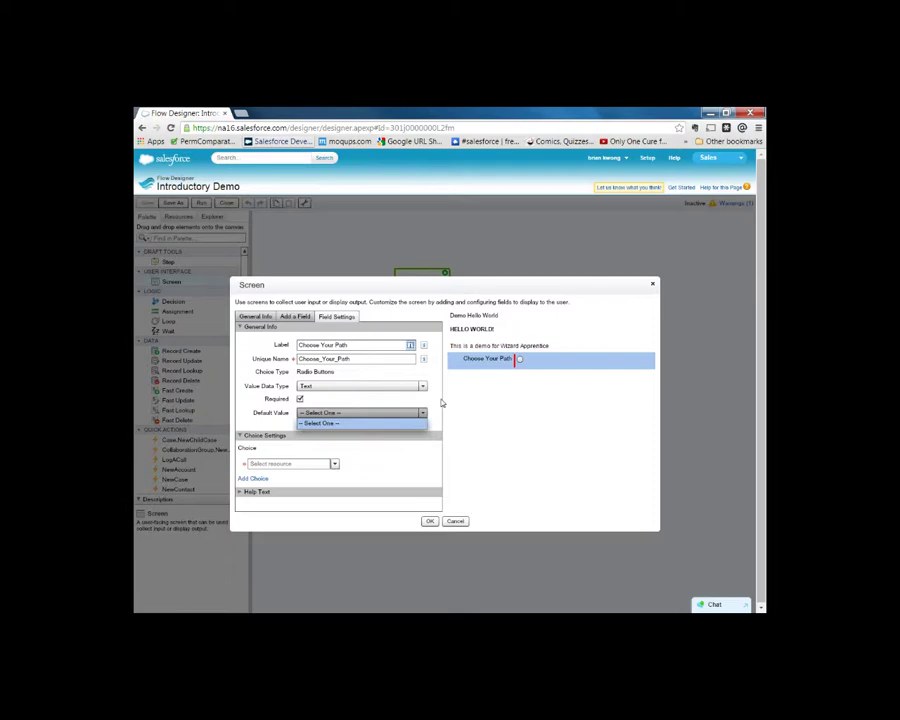
pyautogui.click(409, 465)
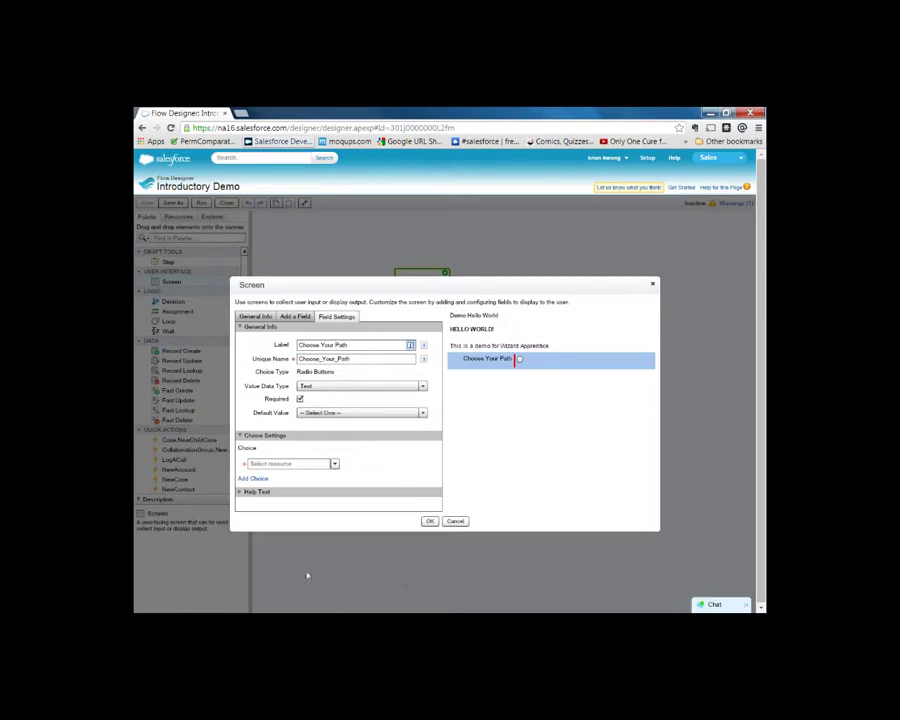
# Create a text choice for the radio buttons labelled "Continue Forward", with unique name Continue_Forward and stored value "Continue Forward"
pyautogui.click(335, 464)
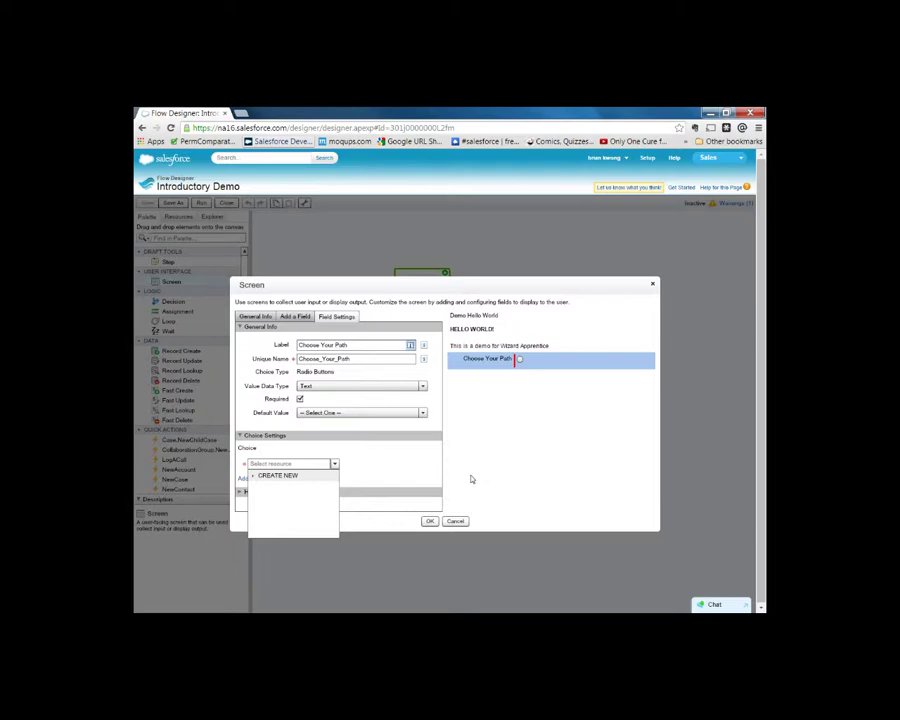
pyautogui.click(253, 475)
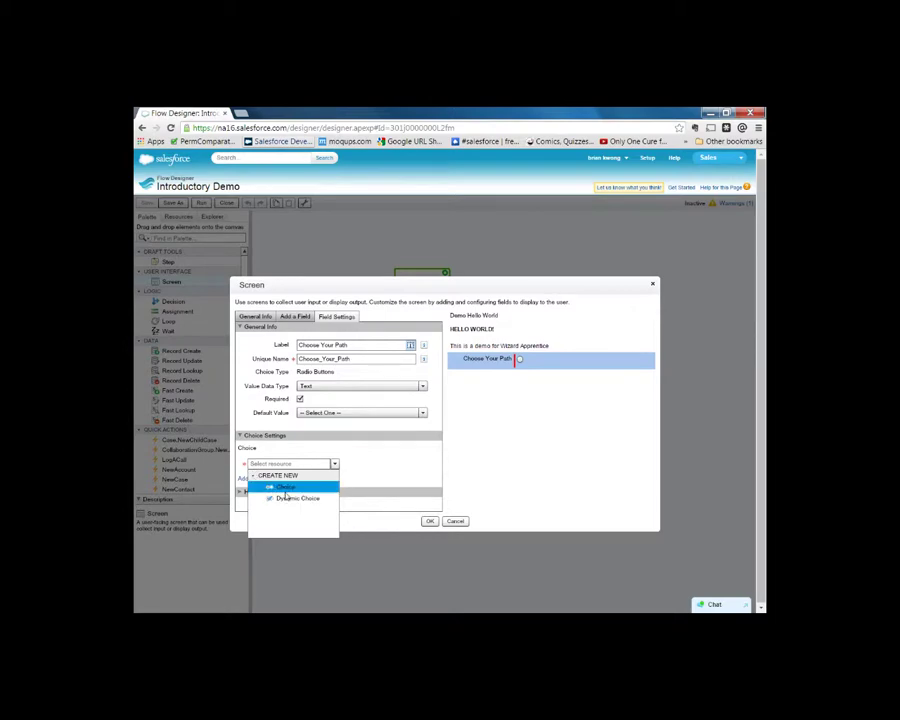
pyautogui.click(285, 489)
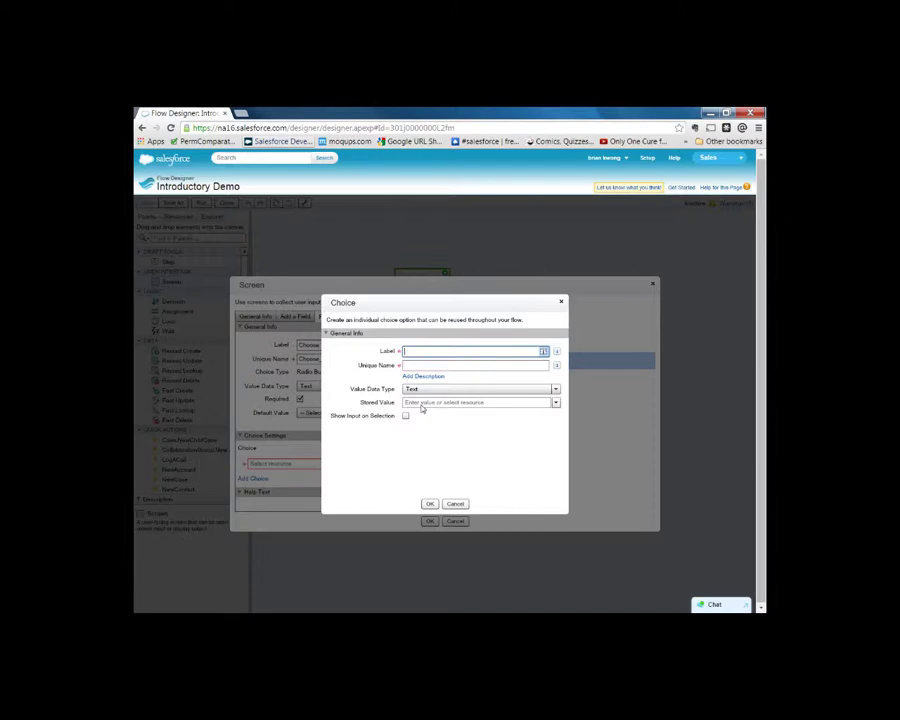
pyautogui.write('Continue Forward')
pyautogui.press('Tab')
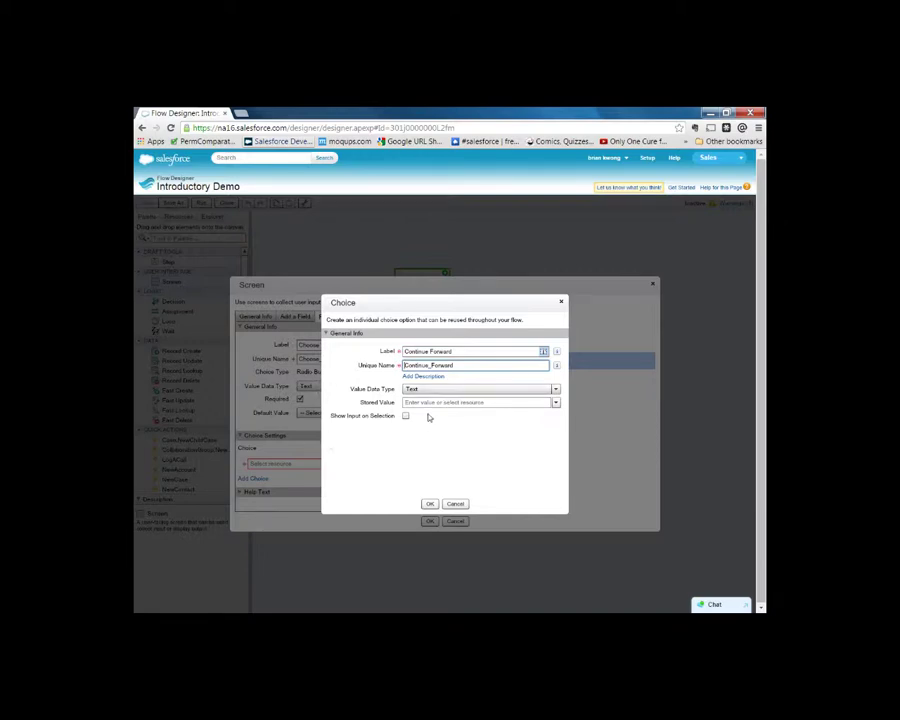
pyautogui.click(426, 403)
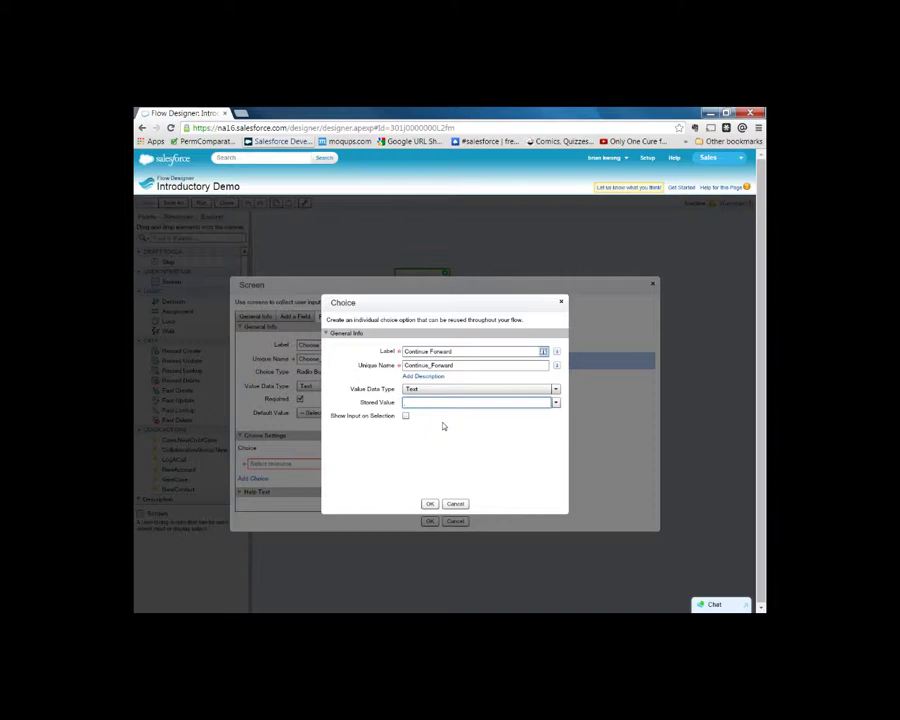
pyautogui.write('Conti')
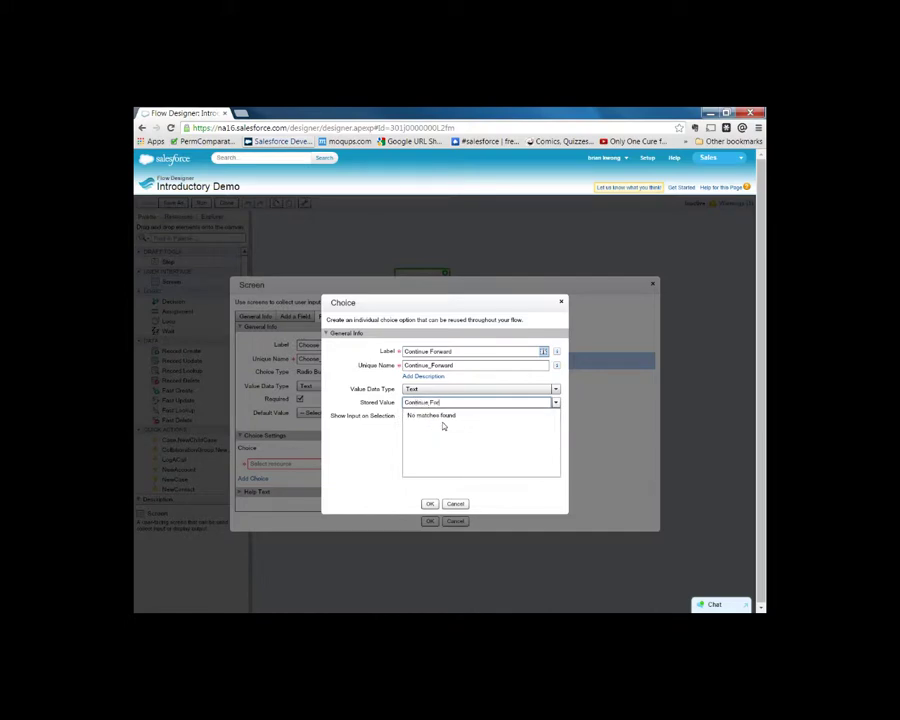
pyautogui.write('nue Forward')
pyautogui.click(388, 454)
pyautogui.click(430, 504)
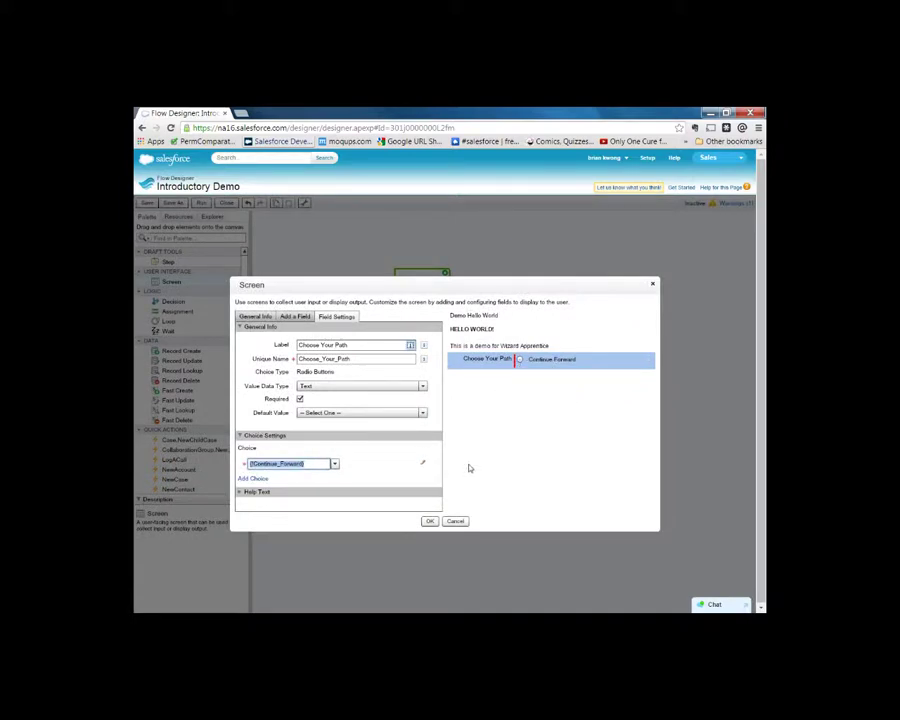
# Add a second new text choice labelled "I'm Chicken!", with unique name I_m_Chicken and stored value "Chicken"
pyautogui.click(256, 479)
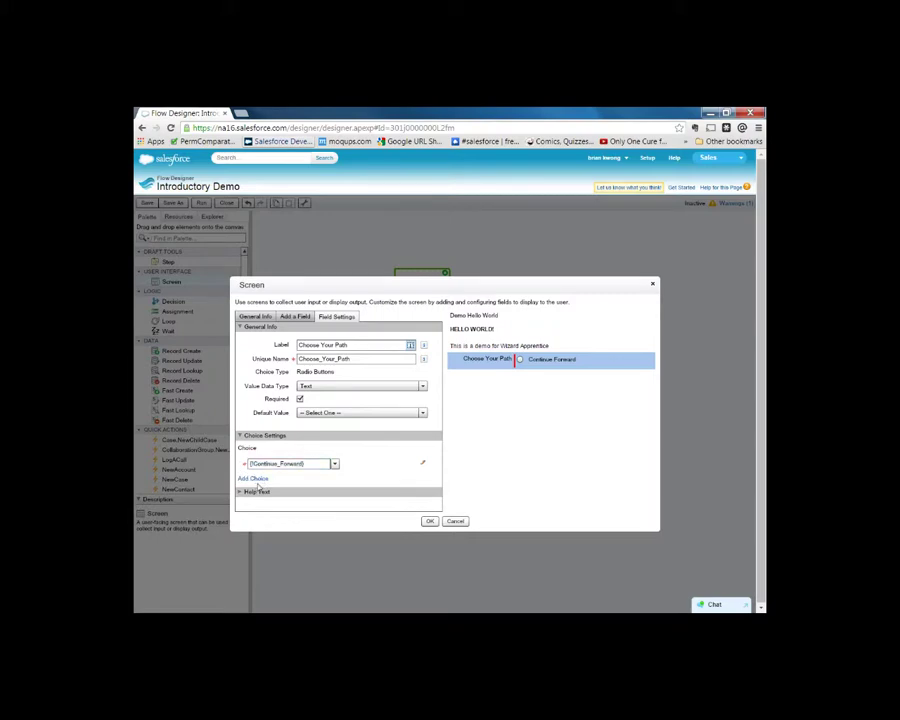
pyautogui.click(256, 480)
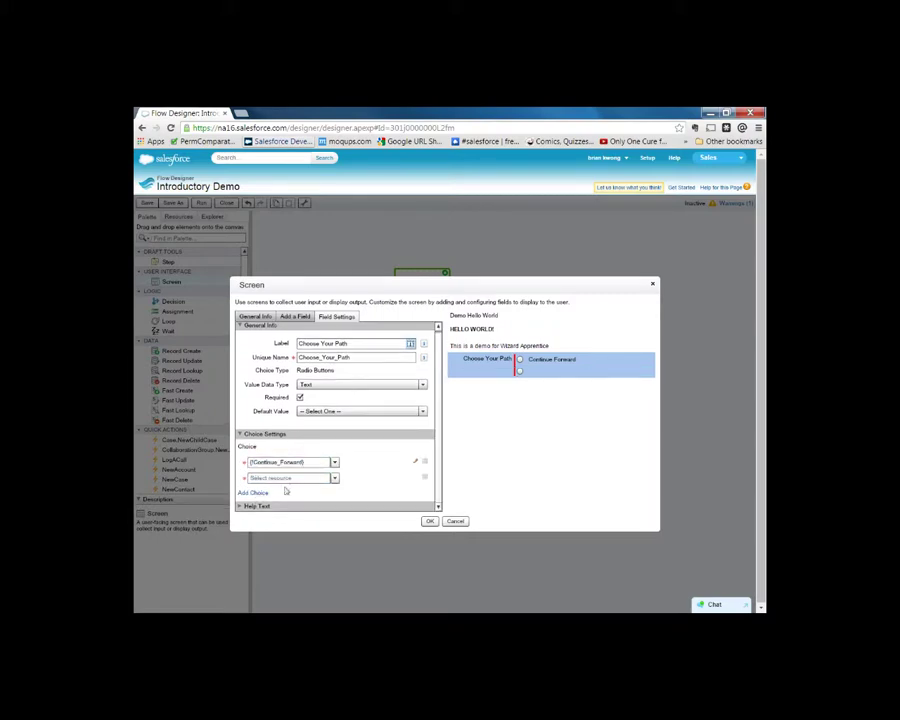
pyautogui.click(335, 479)
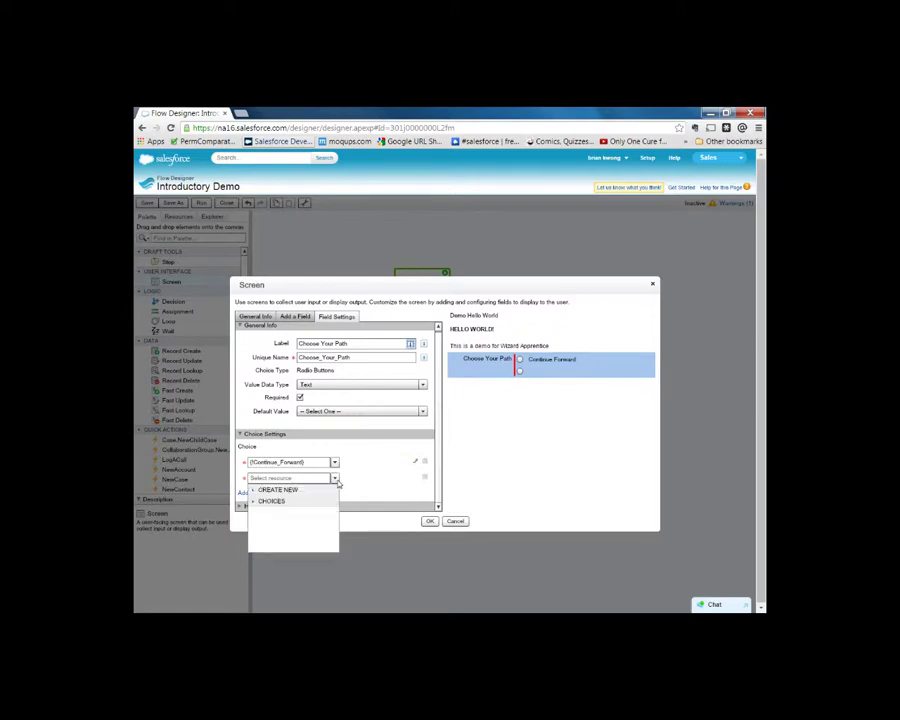
pyautogui.click(255, 490)
pyautogui.click(262, 524)
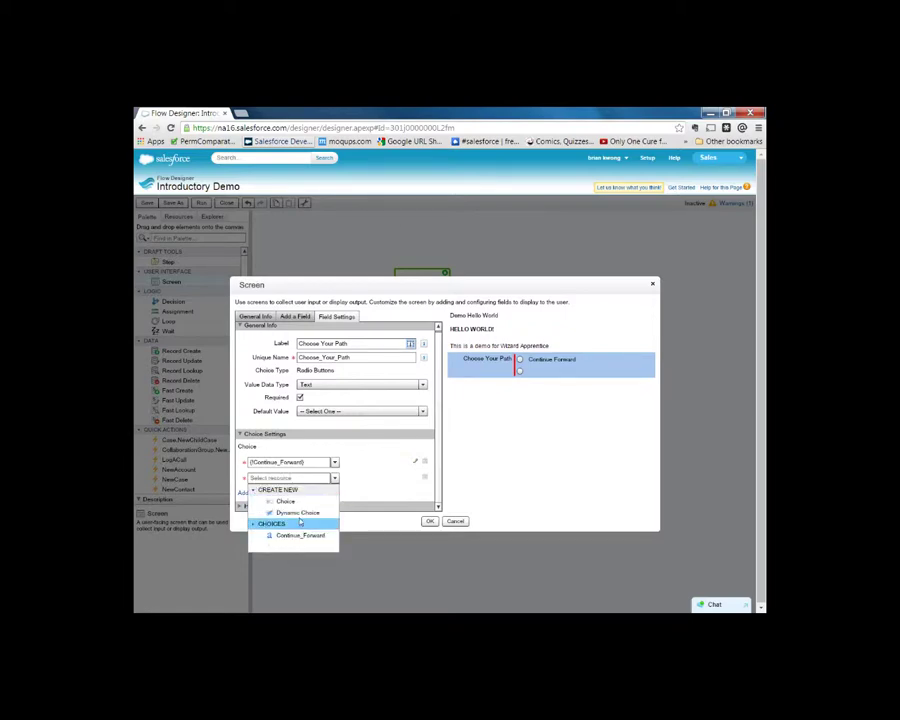
pyautogui.click(302, 498)
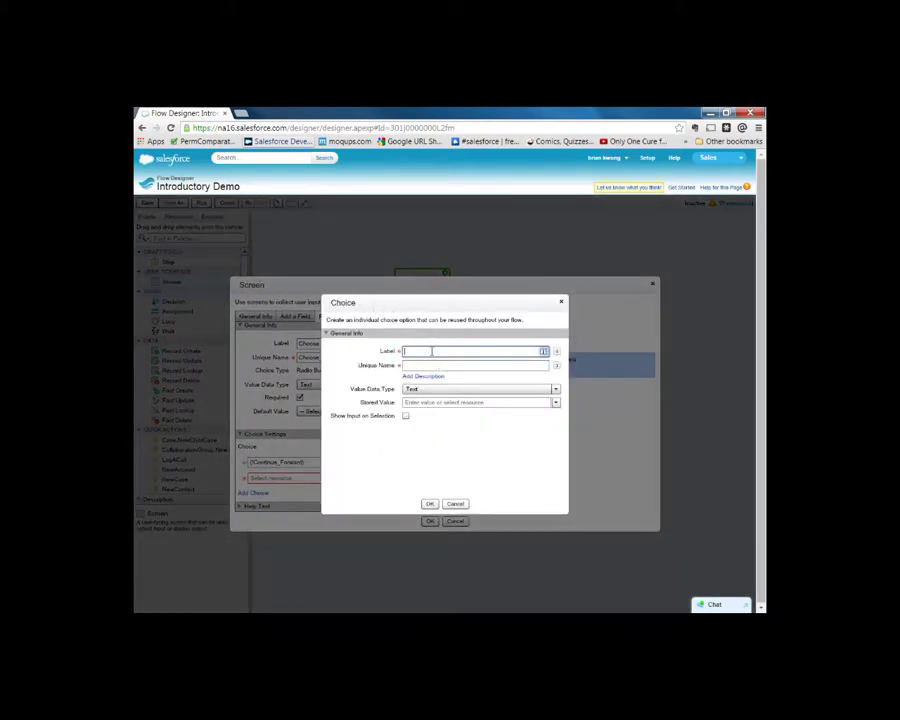
pyautogui.write("I'm Chicken")
pyautogui.press('BackSpace')
pyautogui.write('!')
pyautogui.click(432, 365)
pyautogui.click(446, 403)
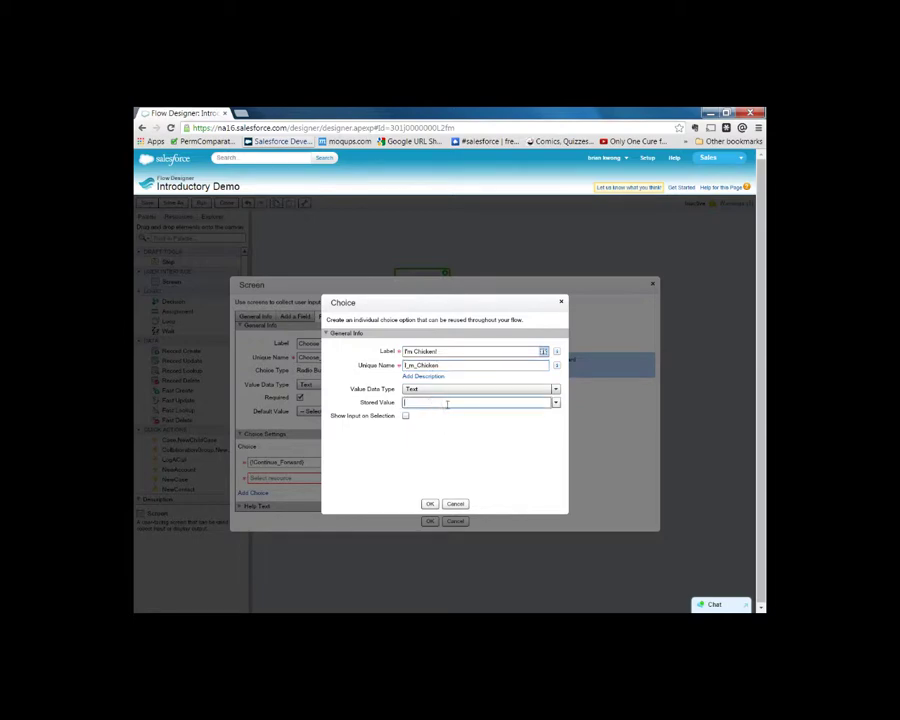
pyautogui.write('Chicken')
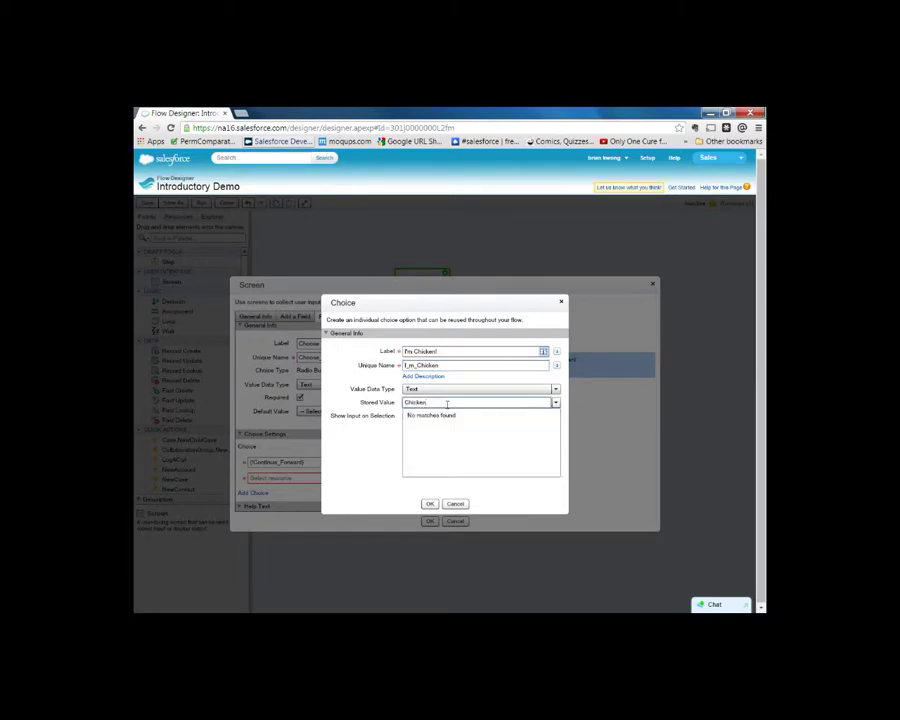
pyautogui.click(354, 470)
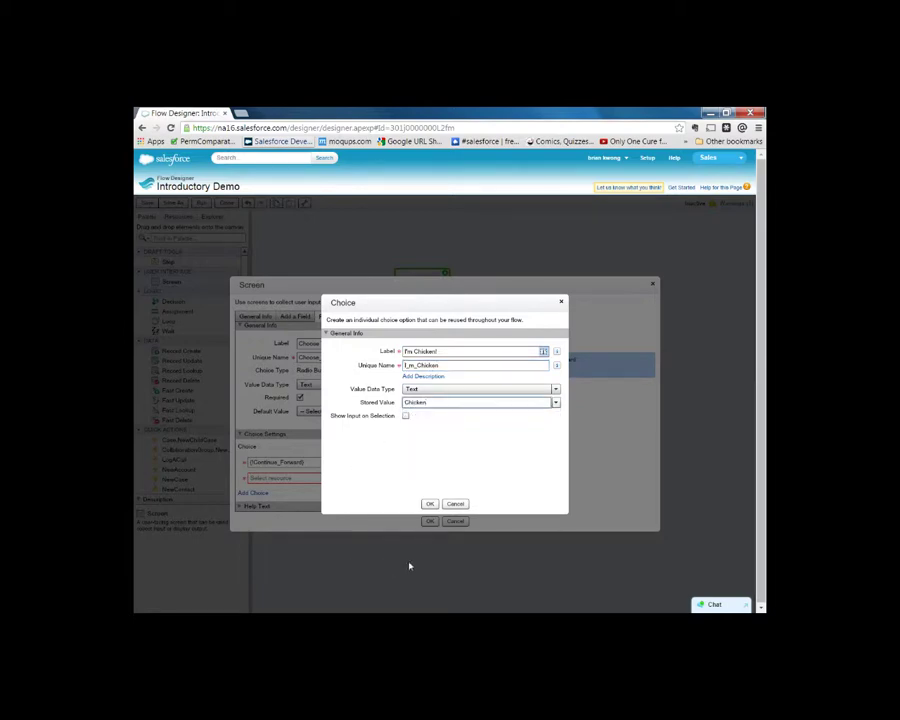
pyautogui.click(429, 503)
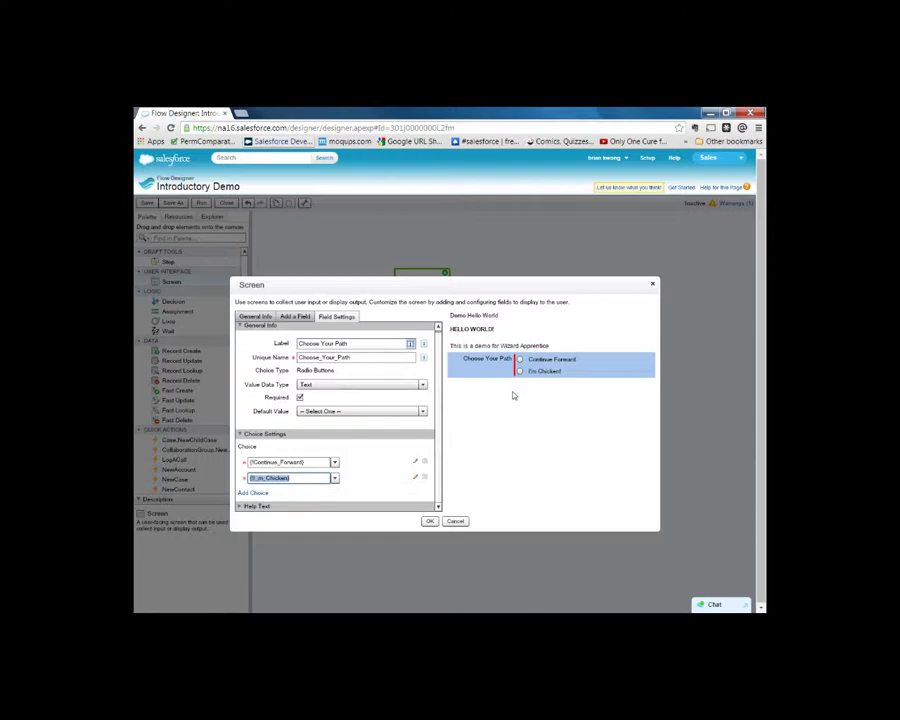
# Replace the Hello World display text with "Hello Traveler, You're about to enter a dangerous world of Flow. Do you choose to continue?"
pyautogui.click(503, 340)
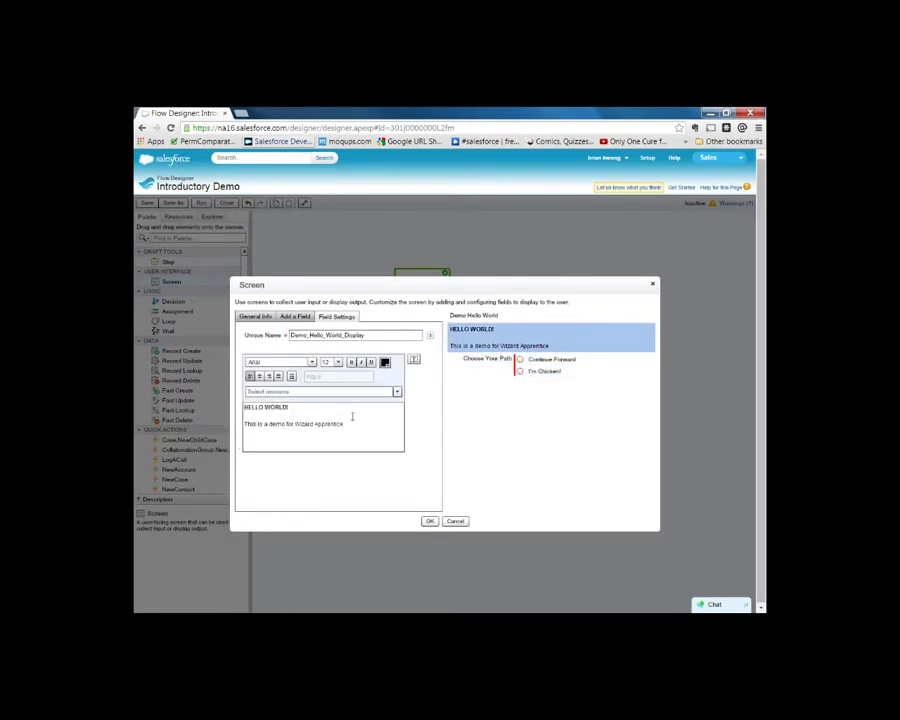
pyautogui.hotkey('ctrl', 'a')
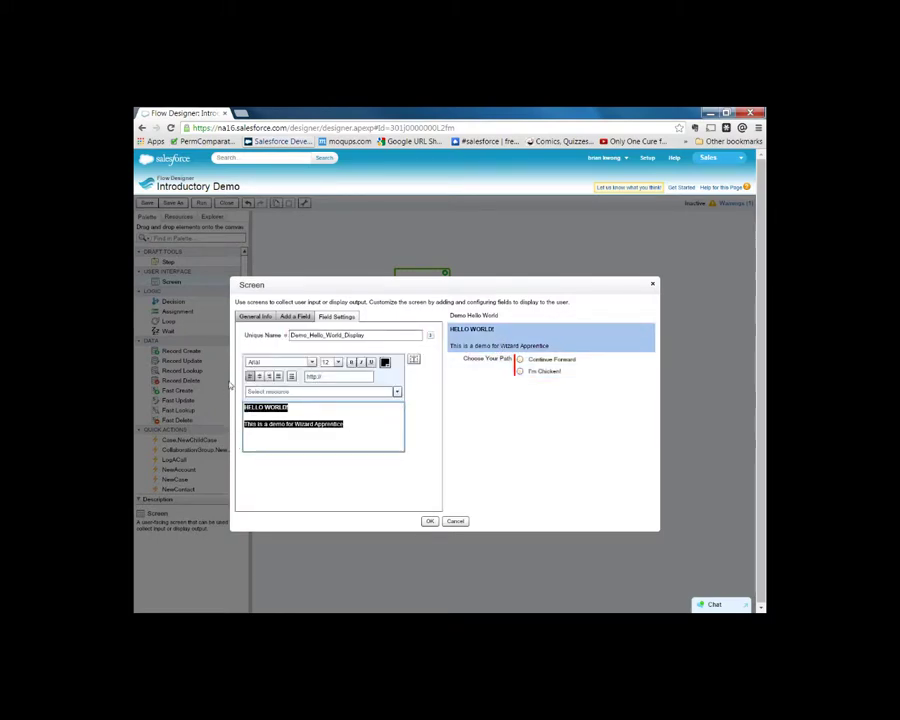
pyautogui.write('Hello Travele')
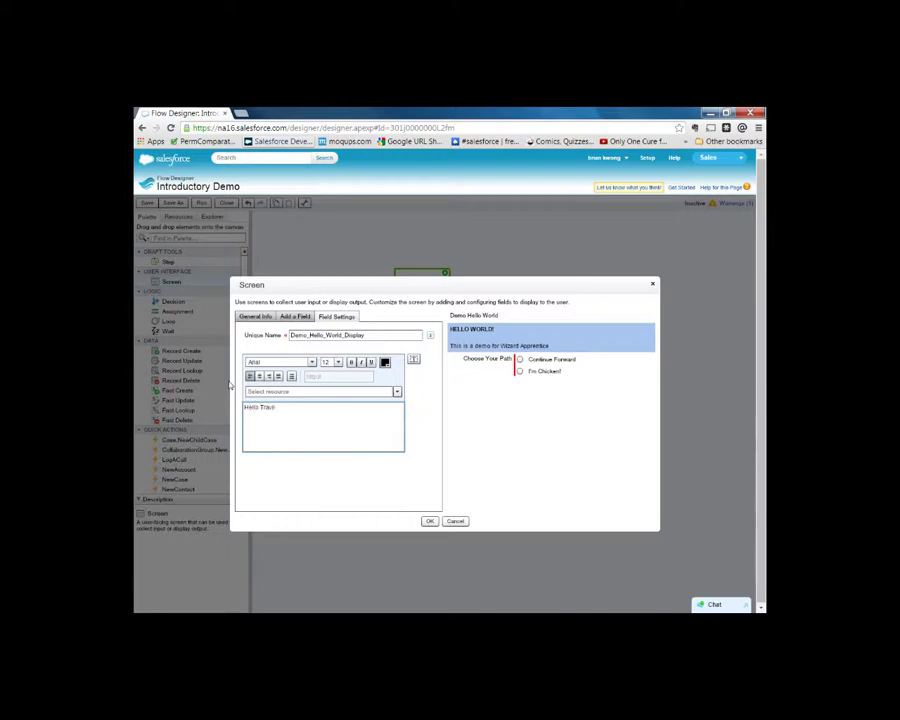
pyautogui.write('r')
pyautogui.press('Return')
pyautogui.press('Return')
pyautogui.write("You're about to en")
pyautogui.write('ter a dangerous world of Flow. Do you choose to conti')
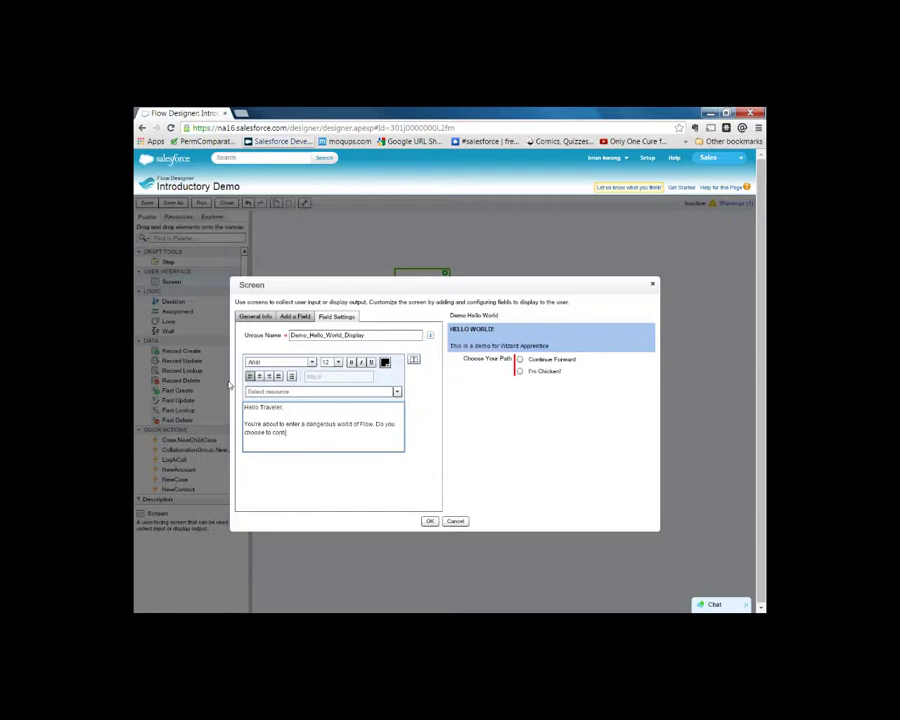
pyautogui.write('nue?')
pyautogui.click(430, 521)
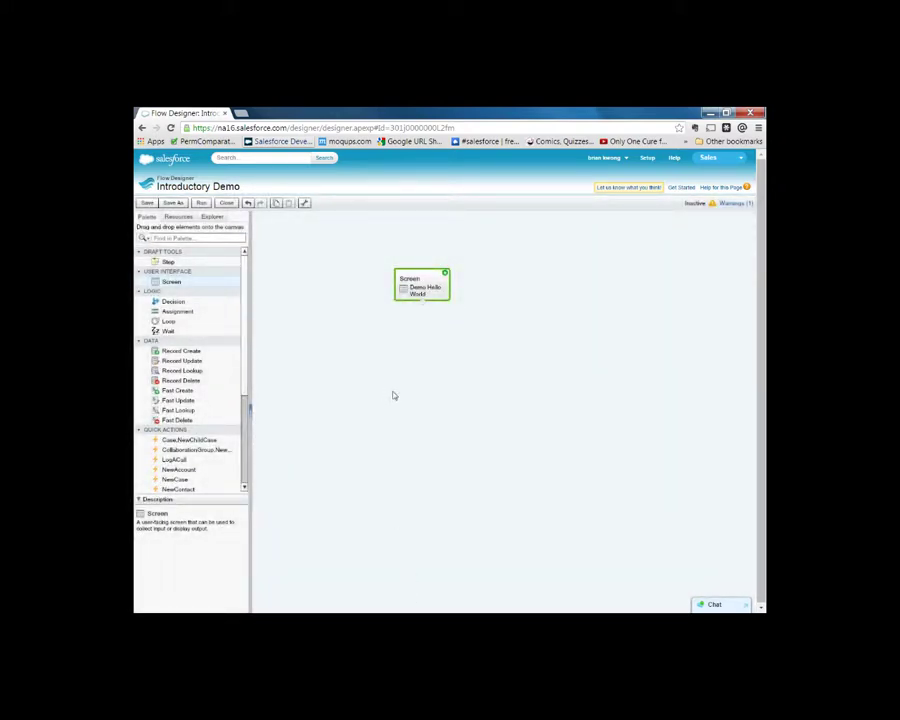
# Close the test run of the unsaved flow and save the Introductory Demo flow
pyautogui.click(201, 203)
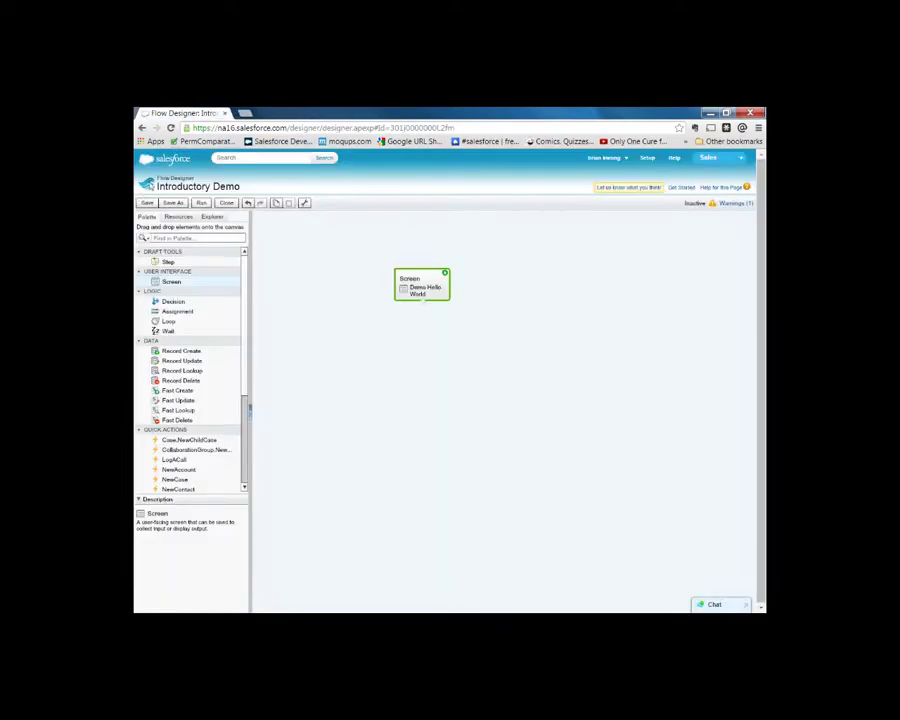
pyautogui.click(319, 113)
pyautogui.click(147, 203)
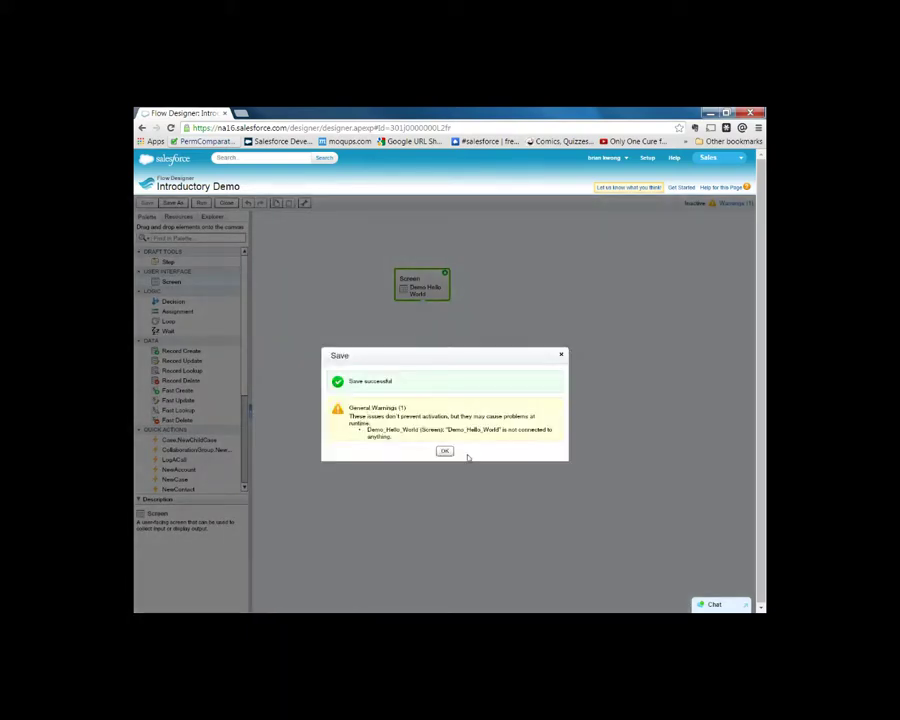
pyautogui.click(444, 451)
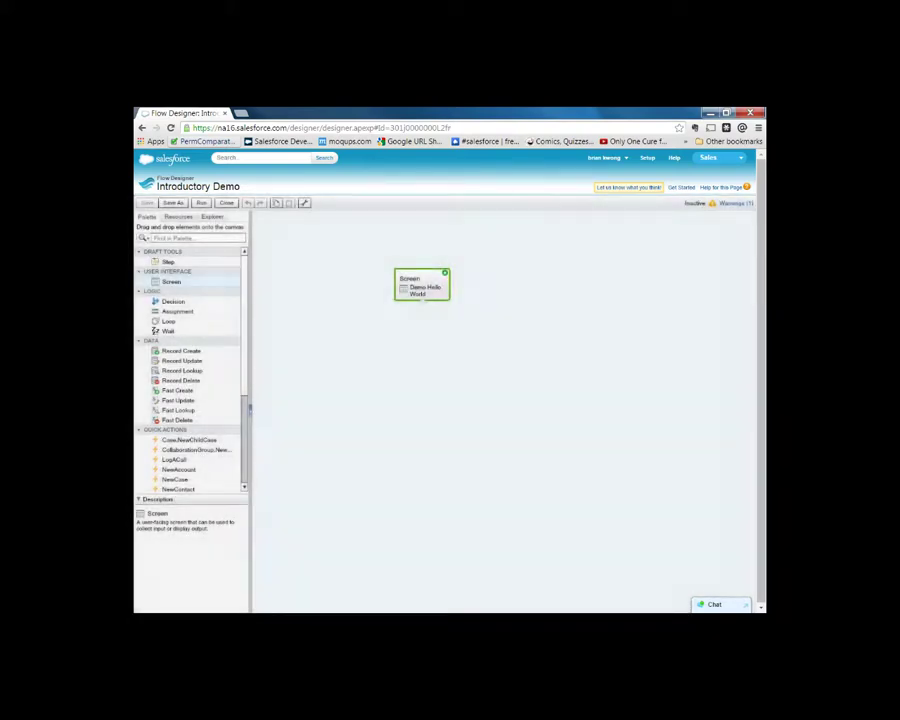
# Run the saved flow, try the "I'm Chicken!" choice, and return to the flow canvas
pyautogui.click(201, 203)
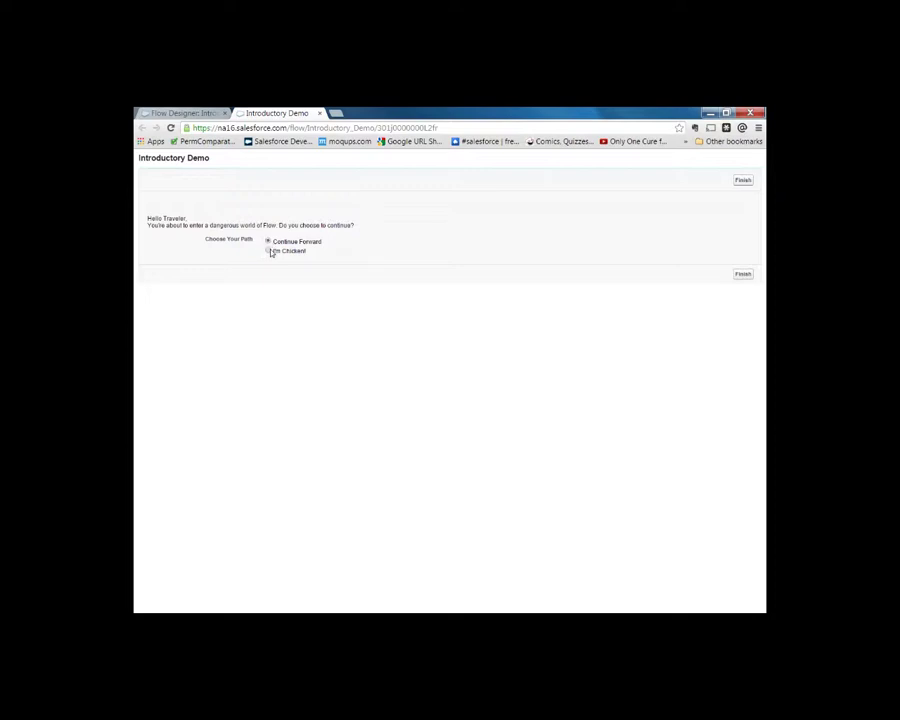
pyautogui.click(268, 250)
pyautogui.click(319, 113)
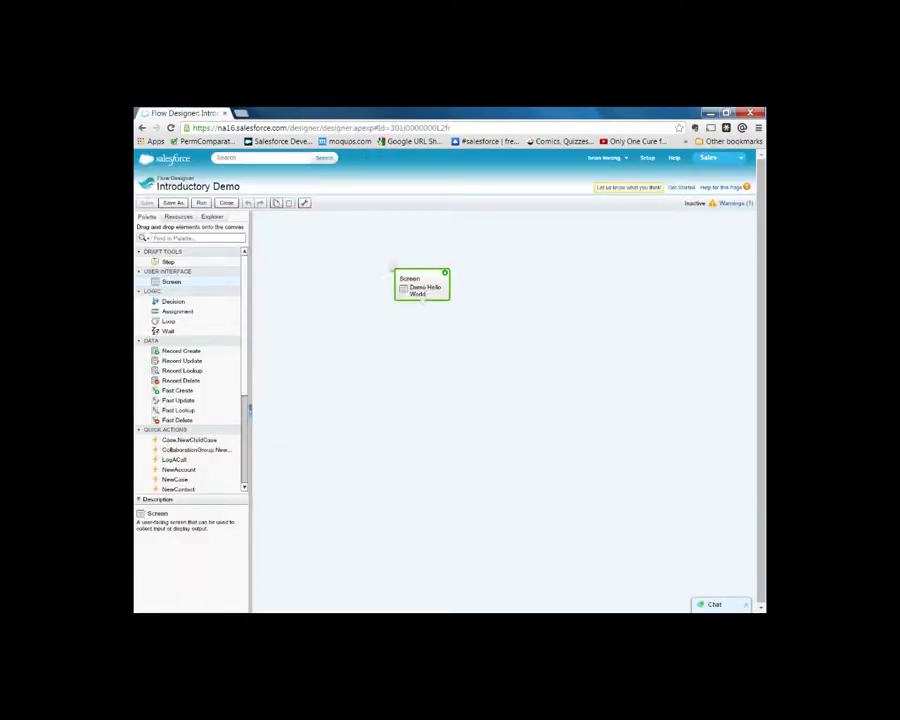
# Add a new screen named Congratulations, with unique name Congratulations, below the Demo Hello World screen
pyautogui.moveTo(182, 286); pyautogui.dragTo(356, 389)
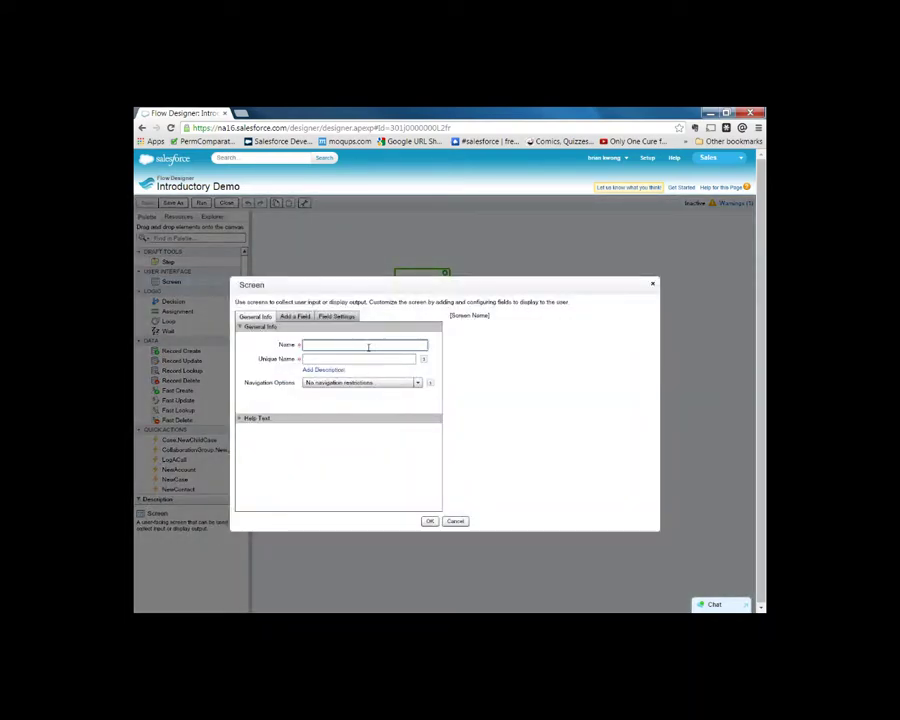
pyautogui.write('Congratulations')
pyautogui.press('Tab')
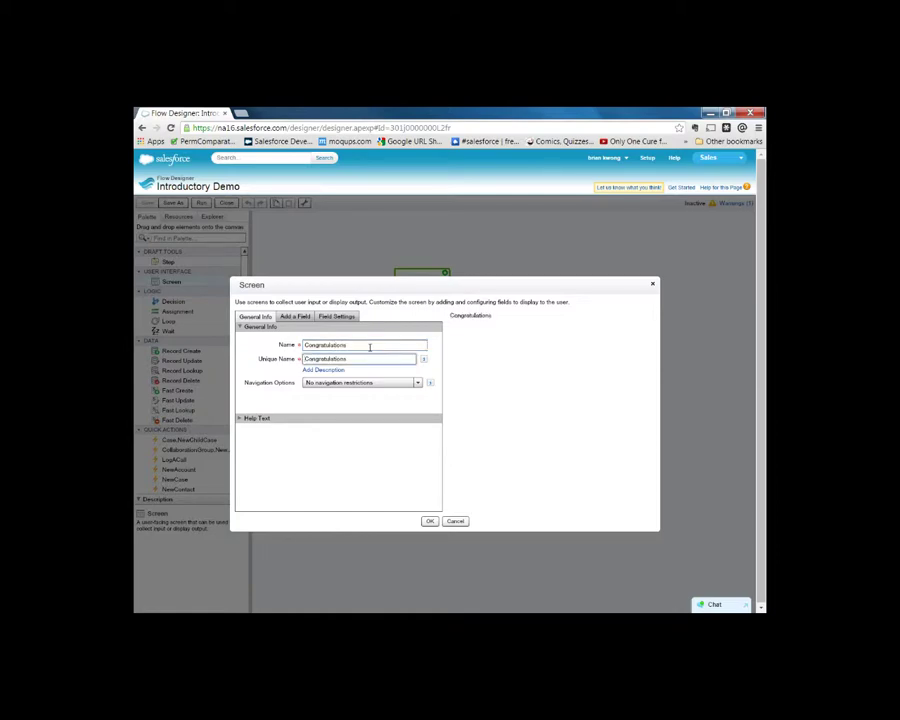
# Add a Display Text field with unique name BraveAdmin to the Congratulations screen
pyautogui.click(283, 316)
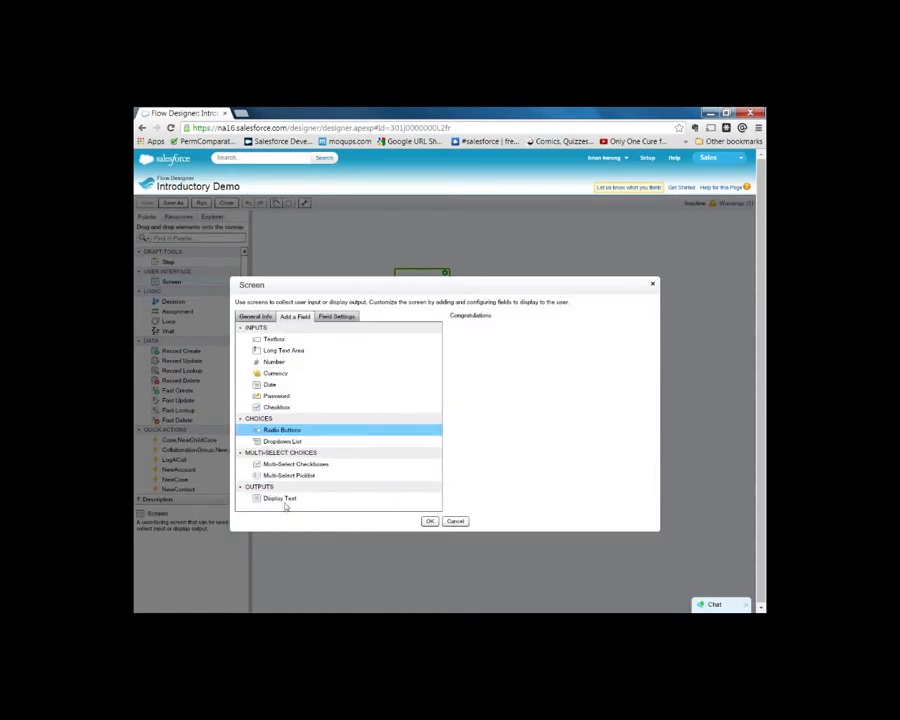
pyautogui.moveTo(285, 500); pyautogui.dragTo(540, 440)
pyautogui.click(466, 330)
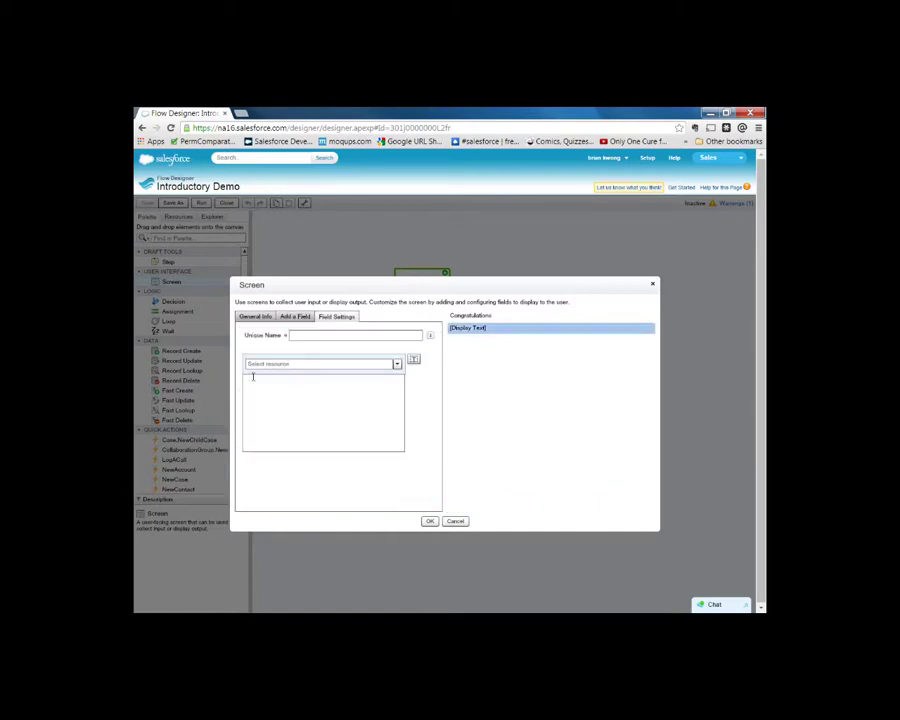
pyautogui.click(312, 338)
pyautogui.write('BraveAdmin')
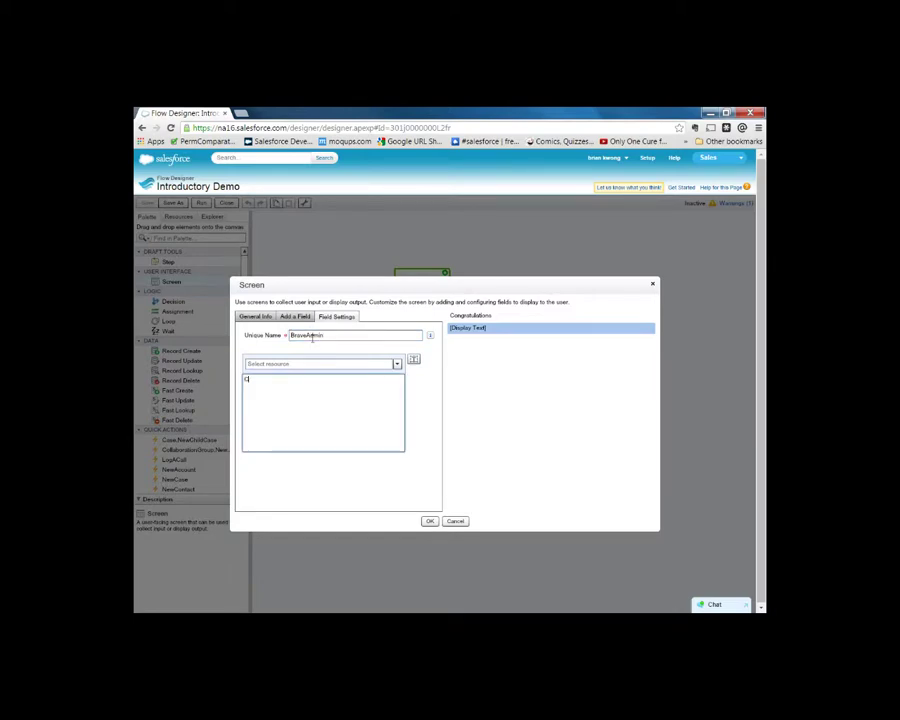
# Enter the BraveAdmin display text "Congratulations. You chose to brave the wonders and dangers that is Visual Workflow" and confirm the screen
pyautogui.write('ongratulations, You chose to brave the wood')
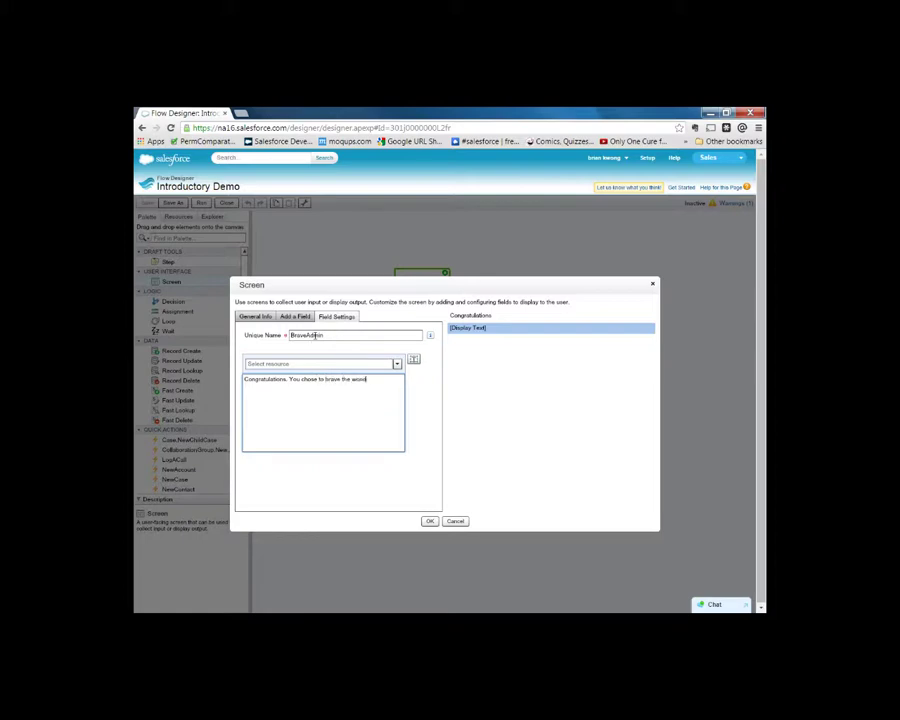
pyautogui.write('ers and dan')
pyautogui.write('gers that is')
pyautogui.write(' visua')
pyautogui.write('Visual Workf')
pyautogui.click(429, 521)
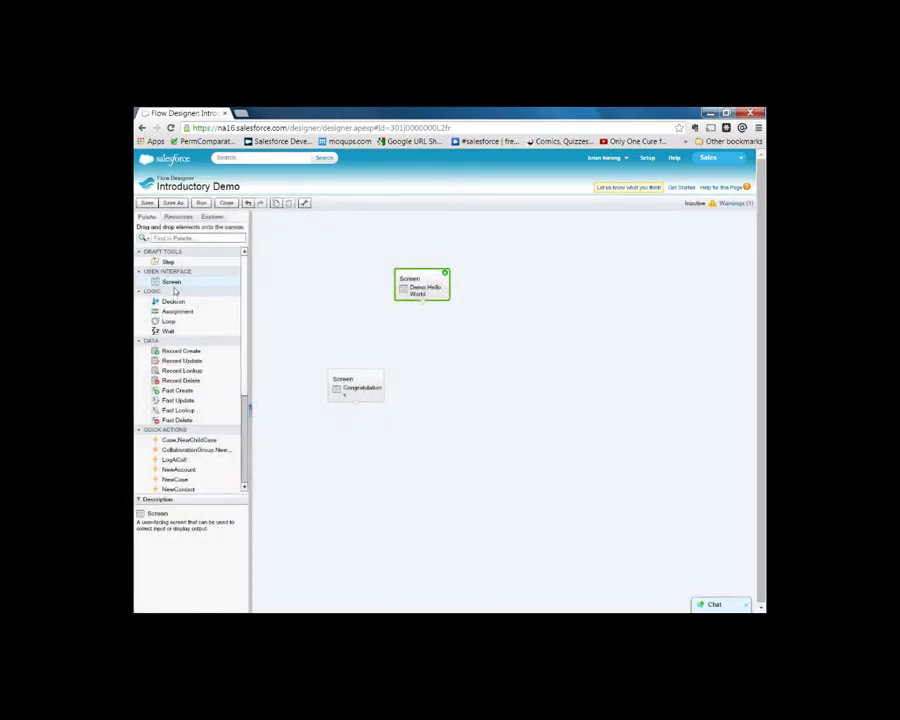
# Add a screen named Coward beside the Congratulations screen and give it a Display Text field
pyautogui.moveTo(170, 282); pyautogui.dragTo(491, 380)
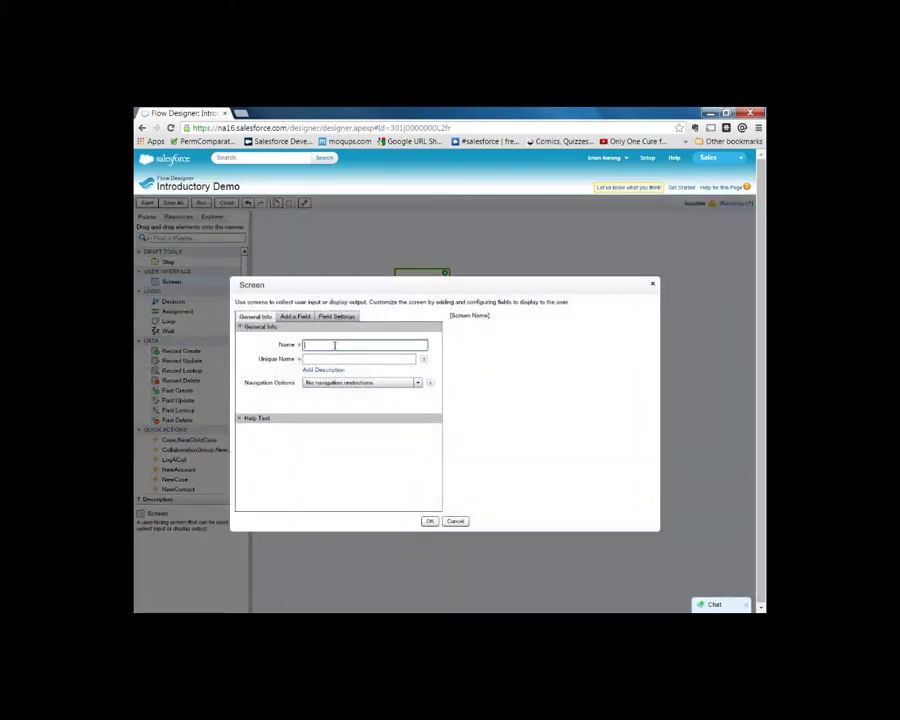
pyautogui.write('Coward')
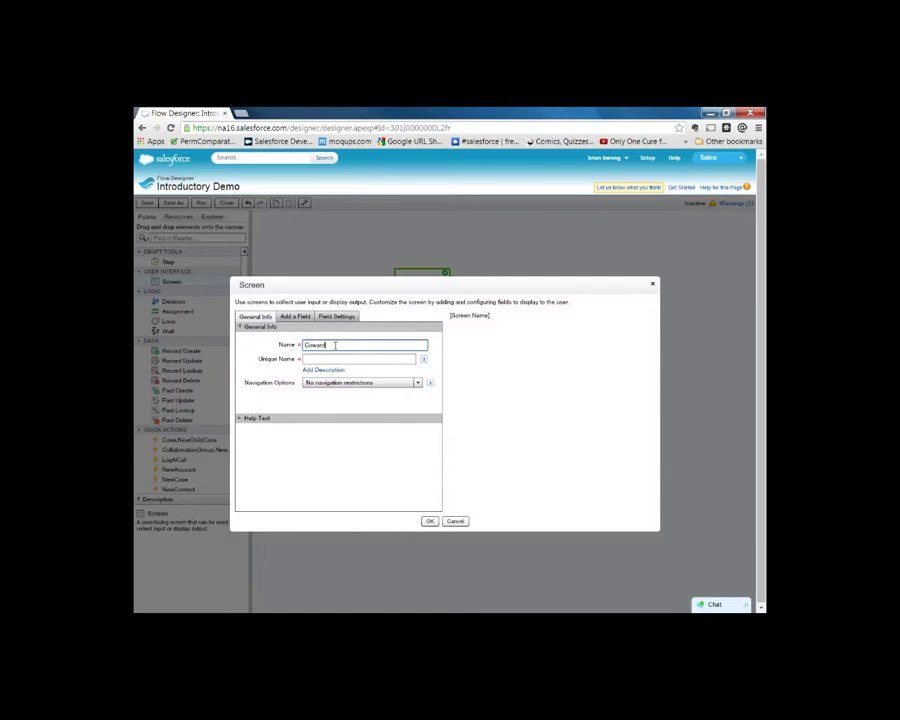
pyautogui.click(297, 317)
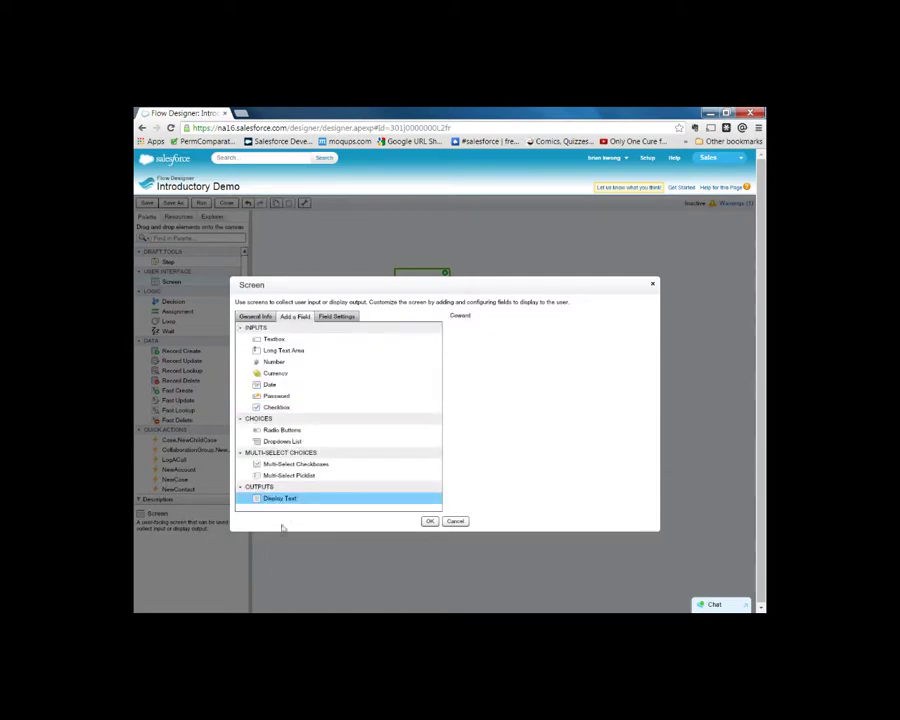
pyautogui.moveTo(287, 509); pyautogui.dragTo(460, 320)
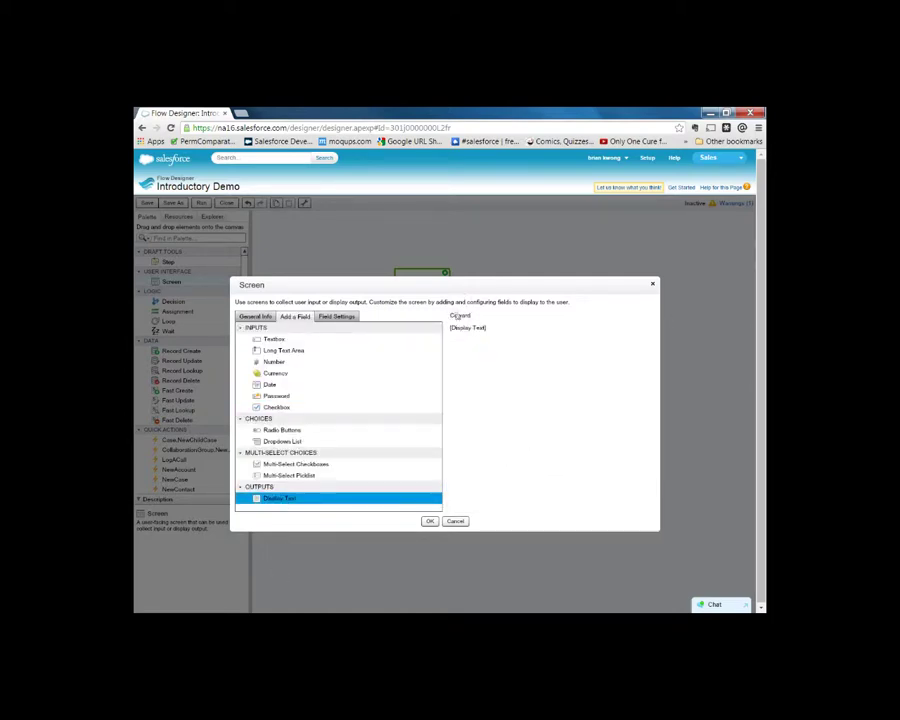
pyautogui.click(457, 328)
# Set the unique name of the Coward screen's display text field to You_Coward
pyautogui.click(321, 337)
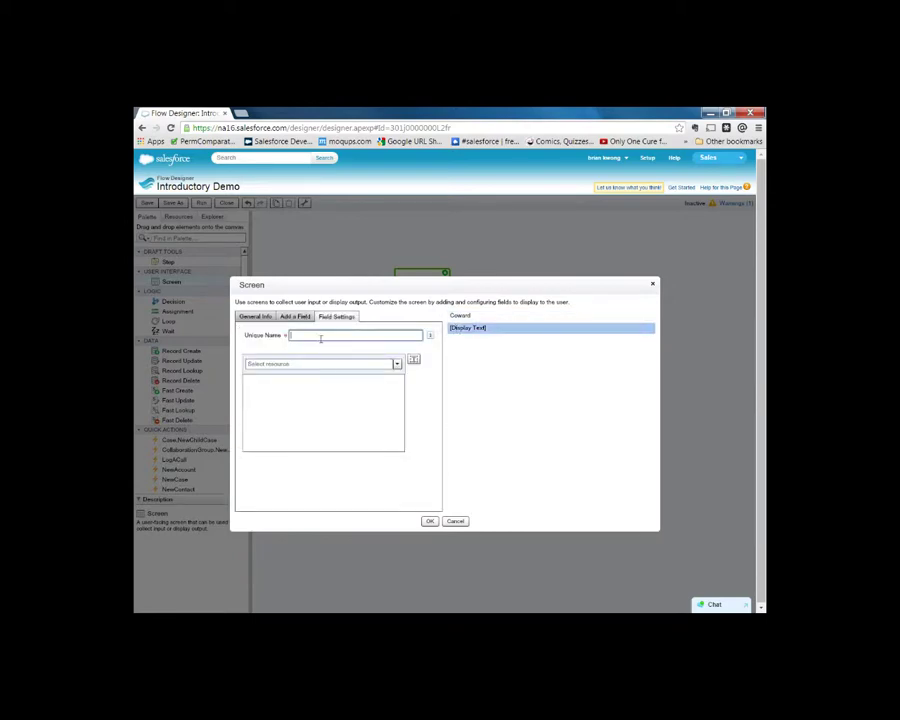
pyautogui.write('Coward')
pyautogui.write('You')
pyautogui.press('BackSpace')
pyautogui.press('BackSpace')
pyautogui.press('BackSpace')
pyautogui.write('You_')
# Enter the display text "You Coward! You have choosen to not explore the wonders that is Visual Workflow. Well tough luck. I'm not given you a choice!"
pyautogui.click(290, 423)
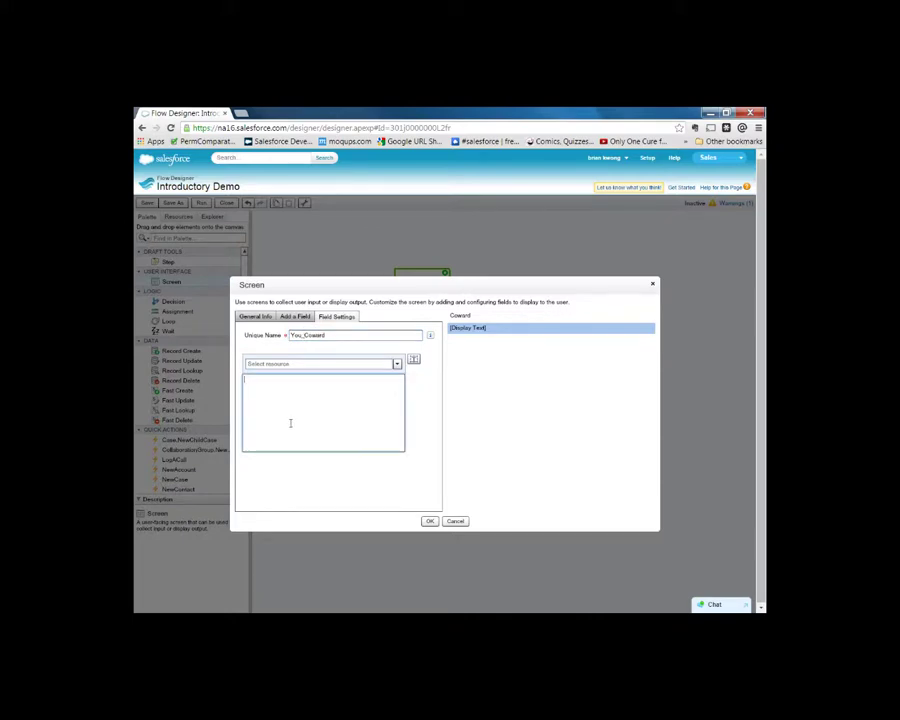
pyautogui.write('You Coward!')
pyautogui.press('Return')
pyautogui.write('You have choosen to not explor')
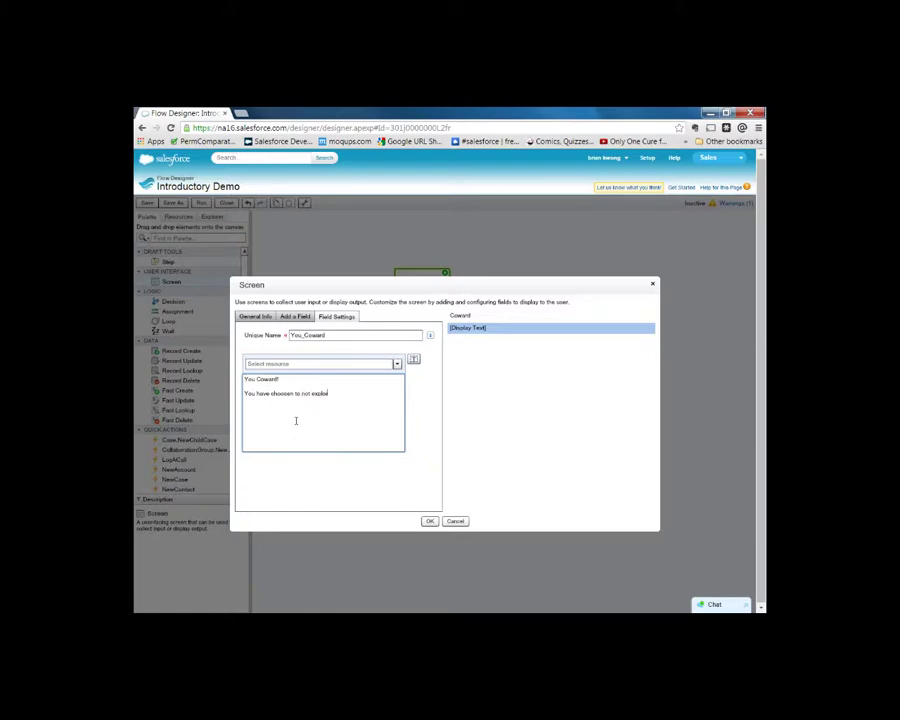
pyautogui.write('e the wonders tha')
pyautogui.write('t is Visual')
pyautogui.write(' Workflow.  ')
pyautogui.write('Well toug')
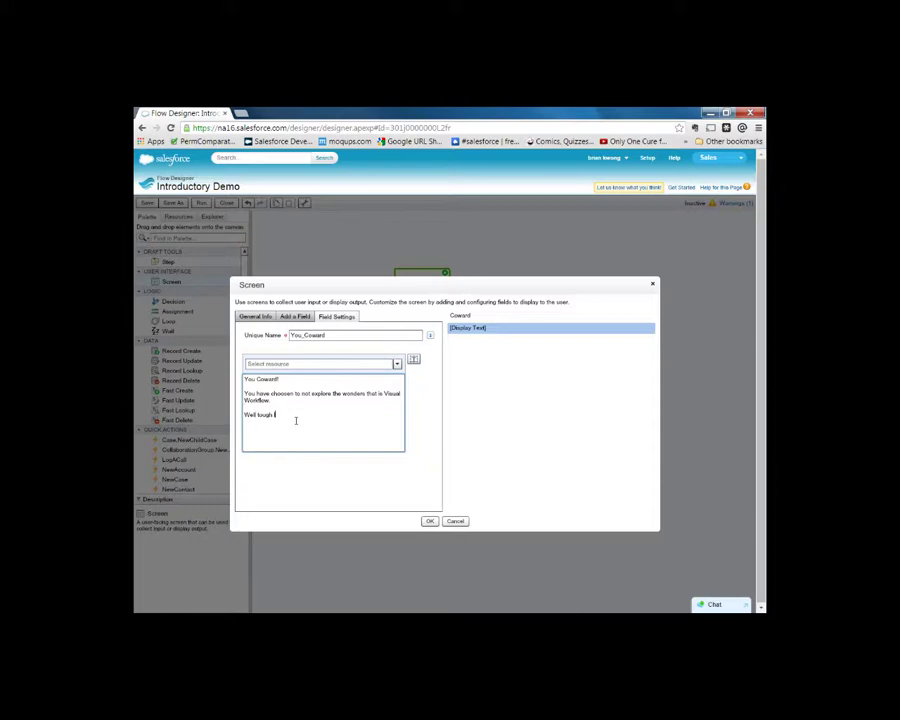
pyautogui.write("h luck. I'm not given you a choice!")
pyautogui.moveTo(297, 416); pyautogui.dragTo(428, 522)
pyautogui.click(428, 522)
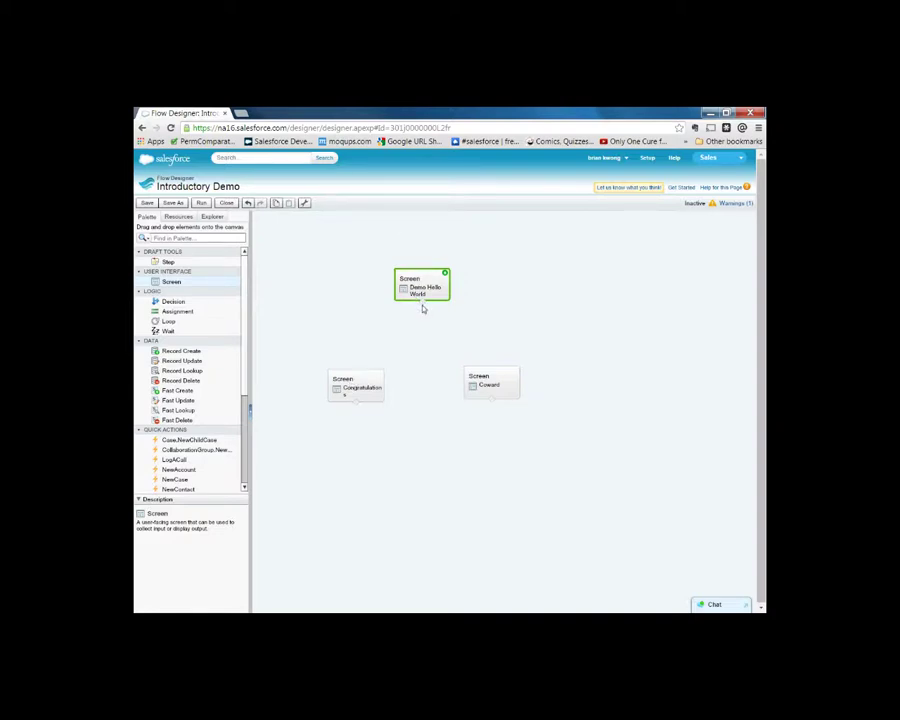
pyautogui.moveTo(422, 307)
pyautogui.mouseDown()
pyautogui.moveTo(399, 339)
pyautogui.moveTo(428, 305)
pyautogui.mouseUp()
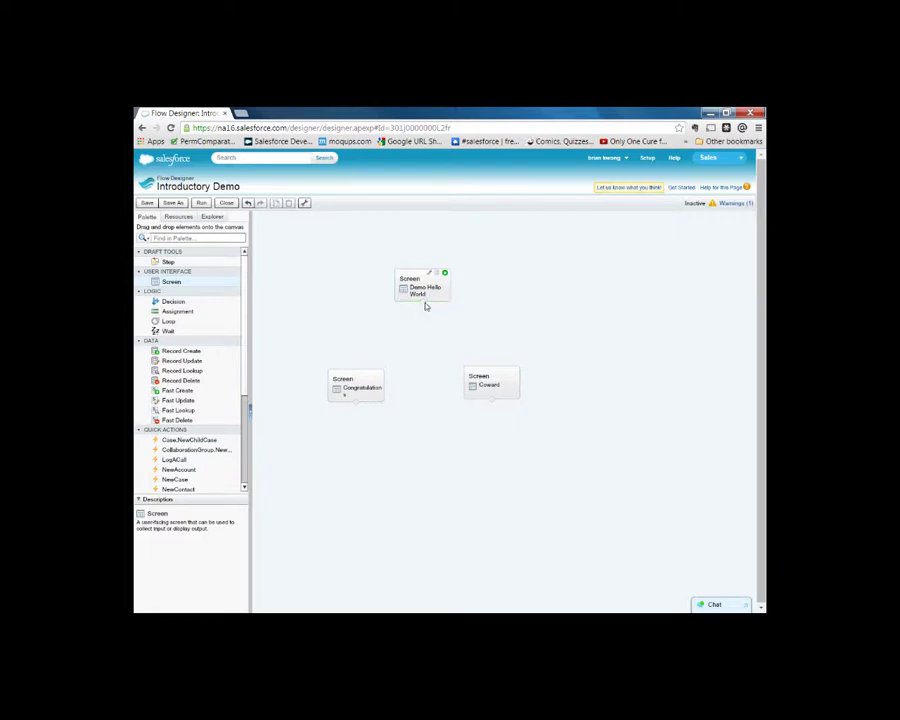
pyautogui.moveTo(371, 372); pyautogui.dragTo(370, 378)
pyautogui.moveTo(371, 387)
pyautogui.click(393, 355)
pyautogui.press('Delete')
# Add a Decision element named "Introductory Choice", with unique name Introductory_Choice, between the Demo Hello World screen and the two result screens
pyautogui.moveTo(173, 301); pyautogui.dragTo(424, 340)
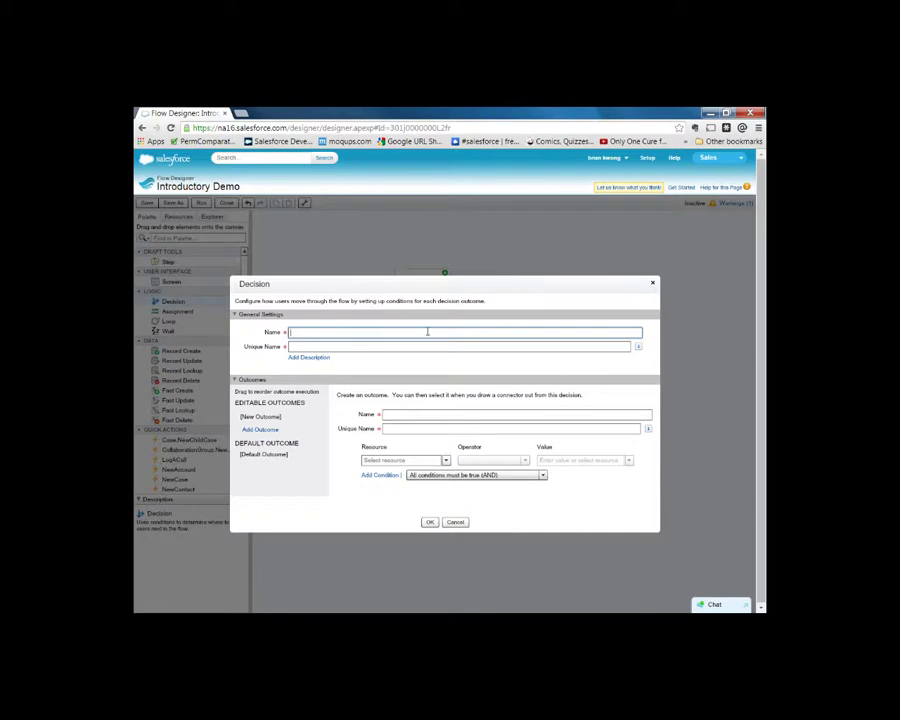
pyautogui.write('Introductory Choice')
pyautogui.press('Tab')
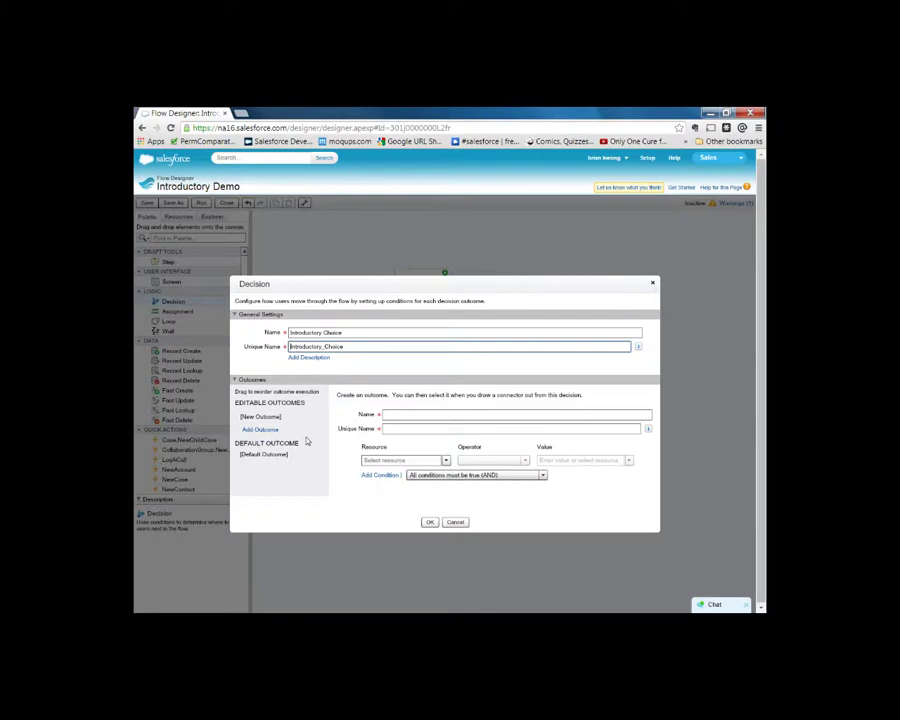
# Name the decision's first editable outcome "Warrior Continues", with unique name Warrior_Continues
pyautogui.click(393, 418)
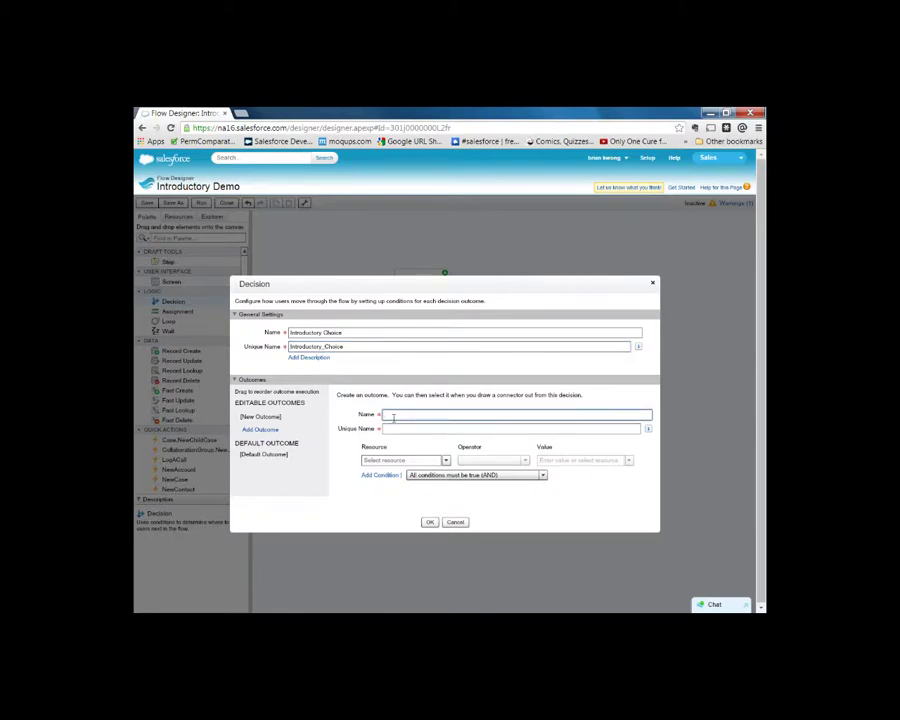
pyautogui.write('Con')
pyautogui.press('BackSpace')
pyautogui.press('BackSpace')
pyautogui.press('BackSpace')
pyautogui.write('Warning COntinu')
pyautogui.press('BackSpace')
pyautogui.press('BackSpace')
pyautogui.press('BackSpace')
pyautogui.write('ontinues')
pyautogui.press('Tab')
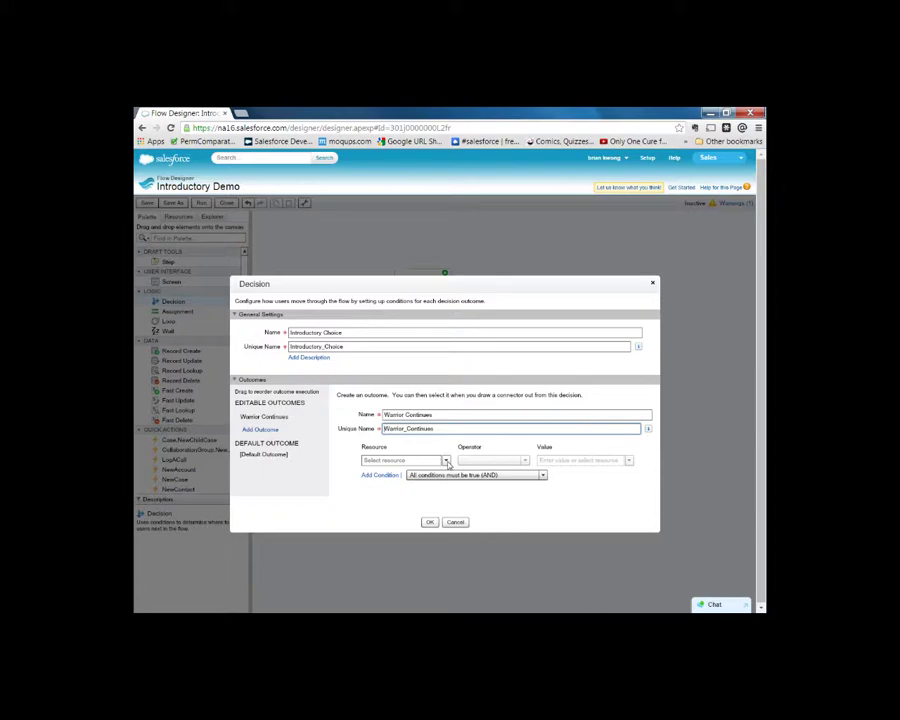
# Set the Warrior Continues outcome's condition so that the Choose_Your_Path screen choice field equals the Continue_Forward choice
pyautogui.click(446, 461)
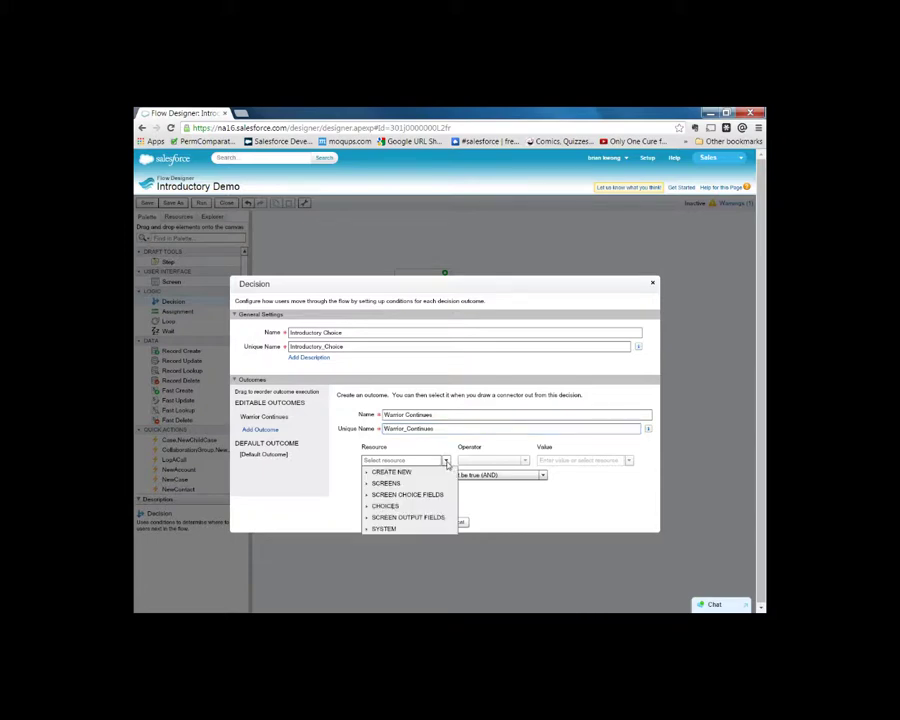
pyautogui.click(367, 516)
pyautogui.click(367, 494)
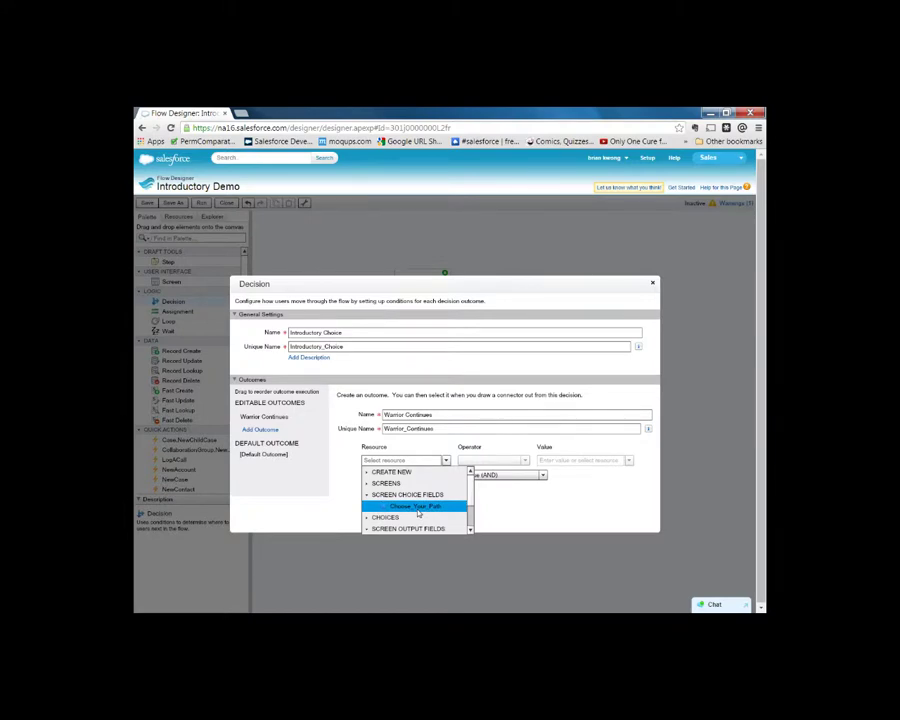
pyautogui.click(418, 507)
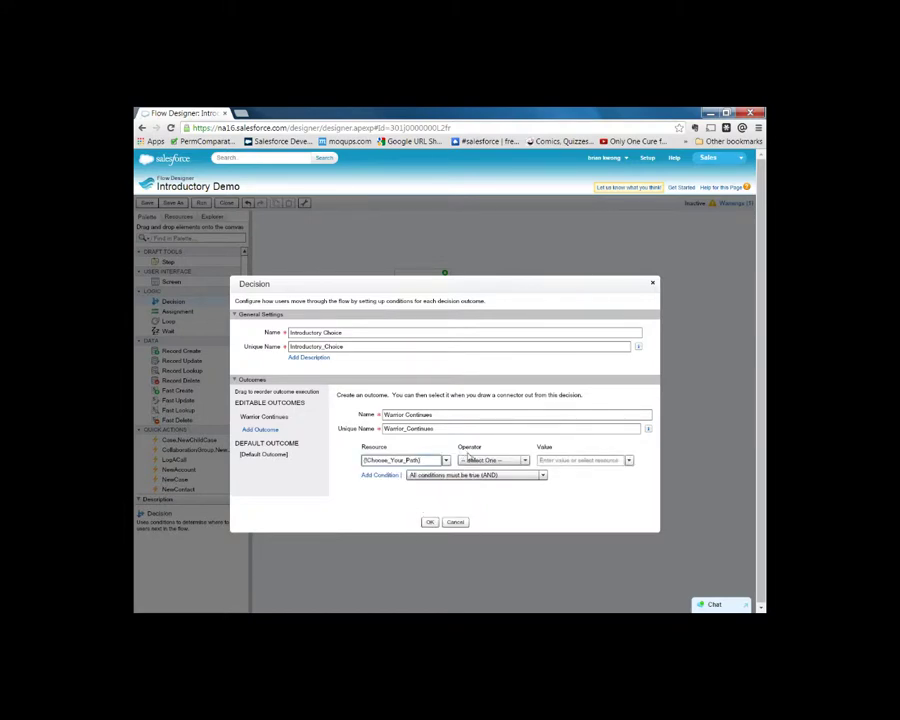
pyautogui.click(490, 460)
pyautogui.click(472, 484)
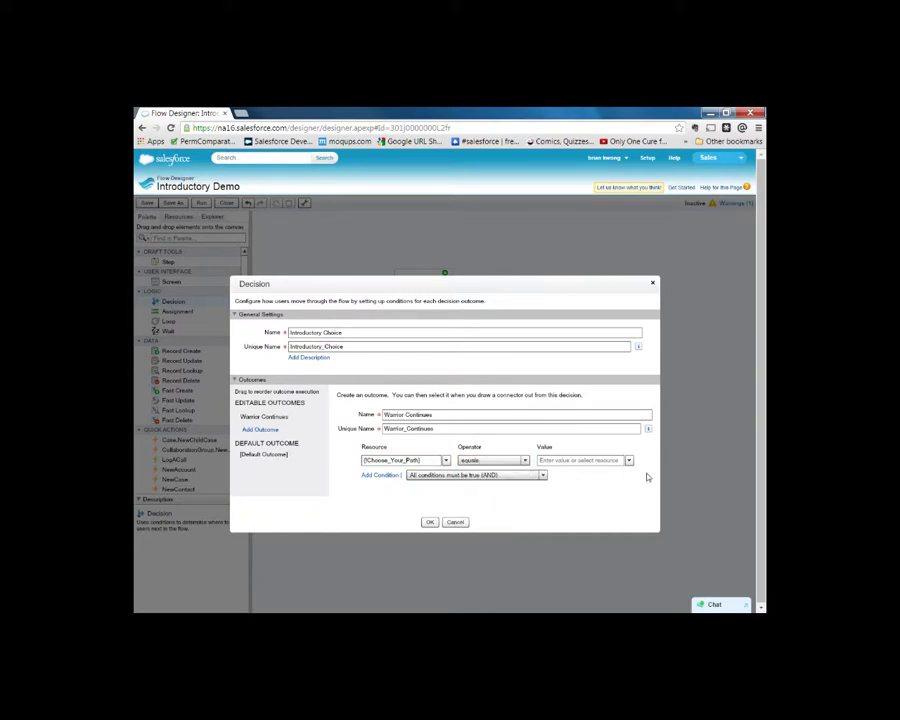
pyautogui.click(582, 460)
pyautogui.click(565, 496)
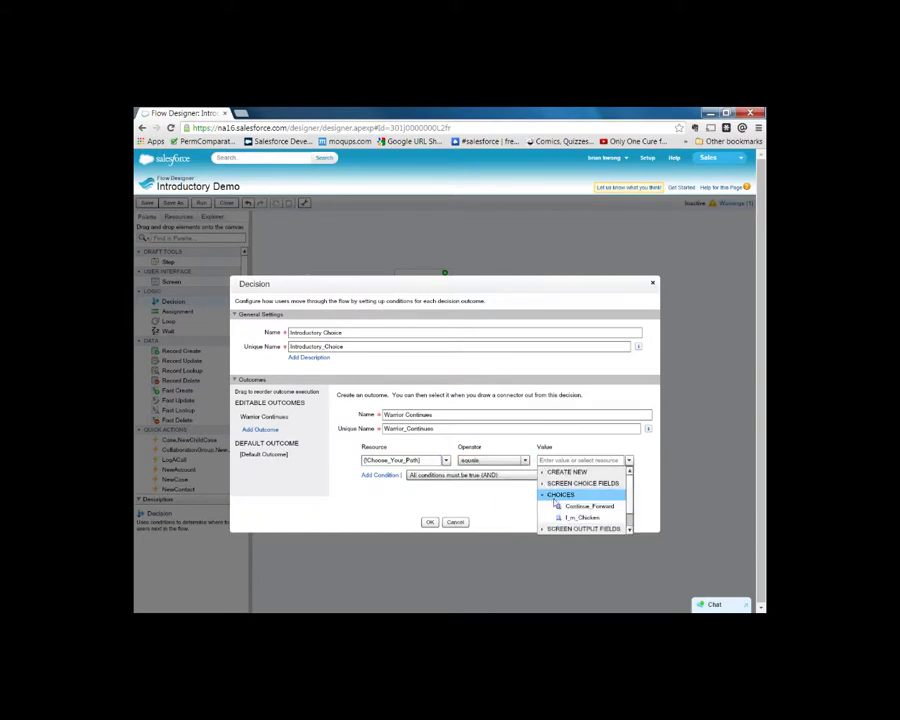
pyautogui.click(577, 508)
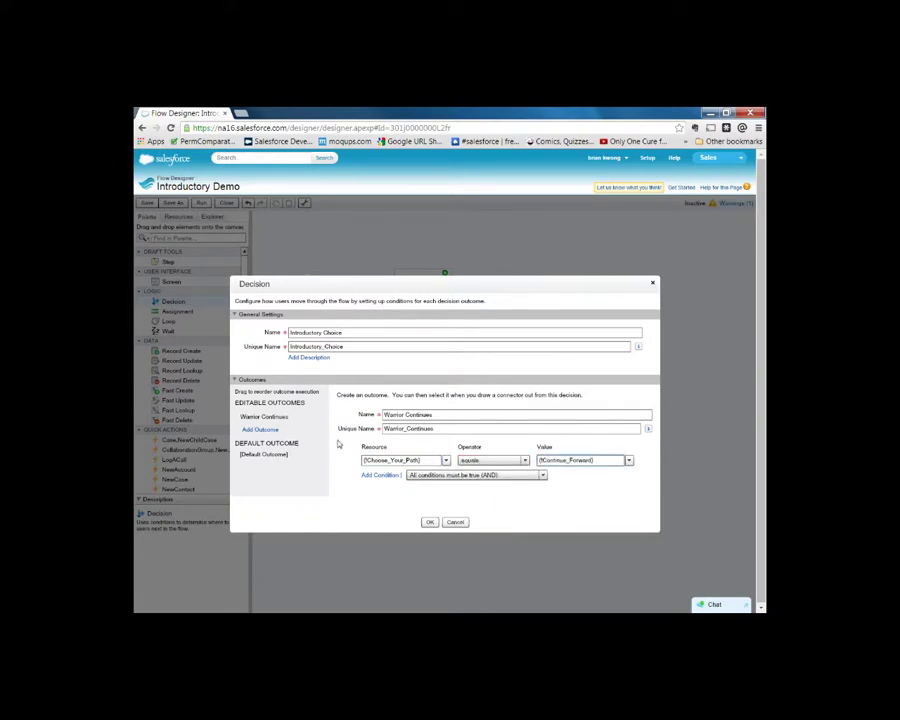
# Name the decision's default outcome "Chickens Out!" and accept the decision's settings
pyautogui.click(276, 456)
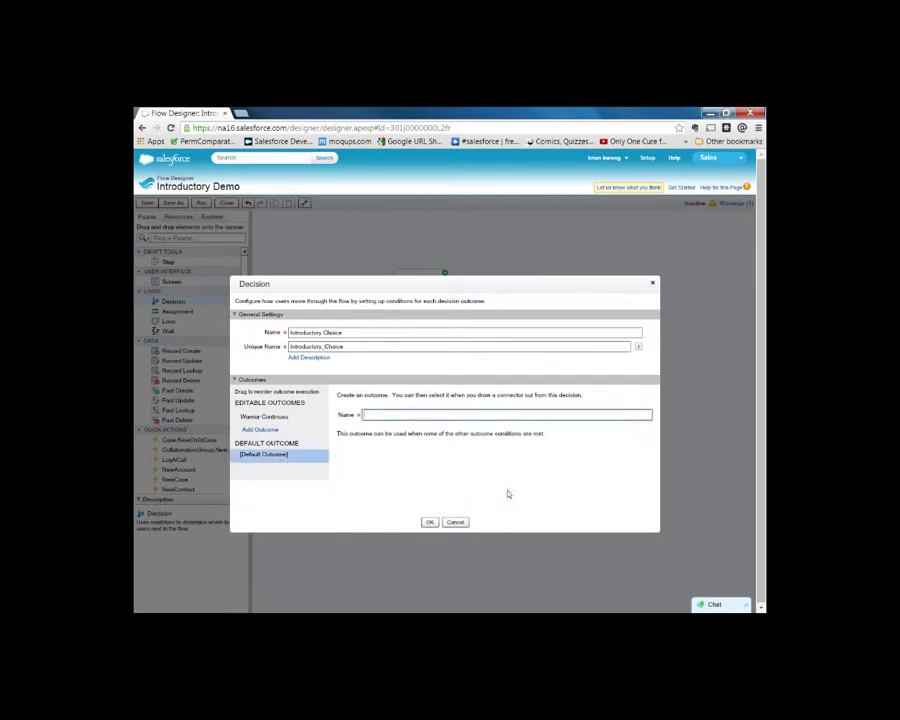
pyautogui.write('Chickens Out')
pyautogui.click(260, 416)
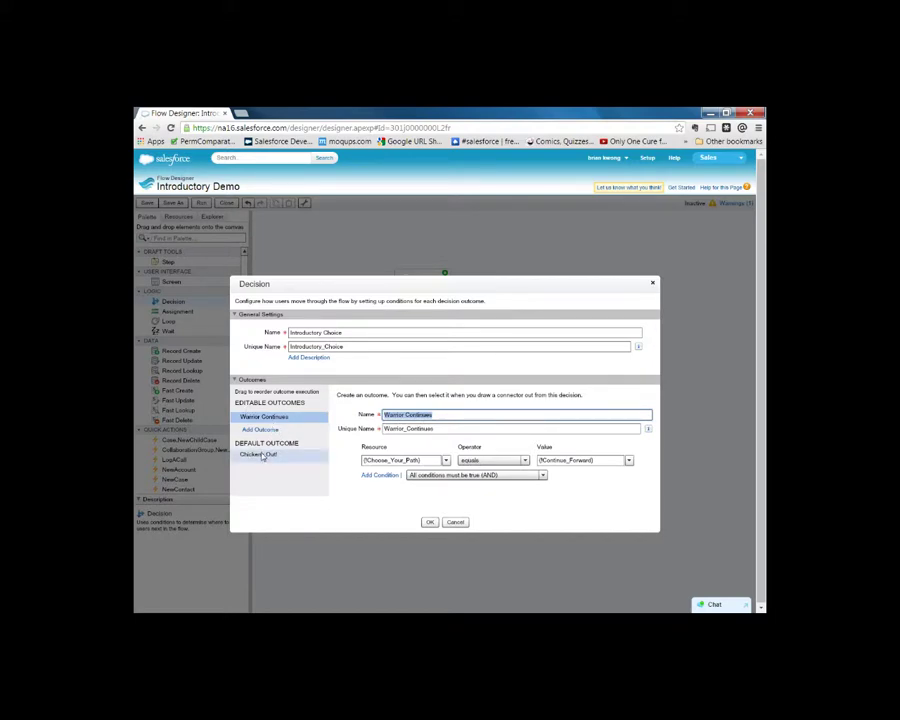
pyautogui.click(430, 522)
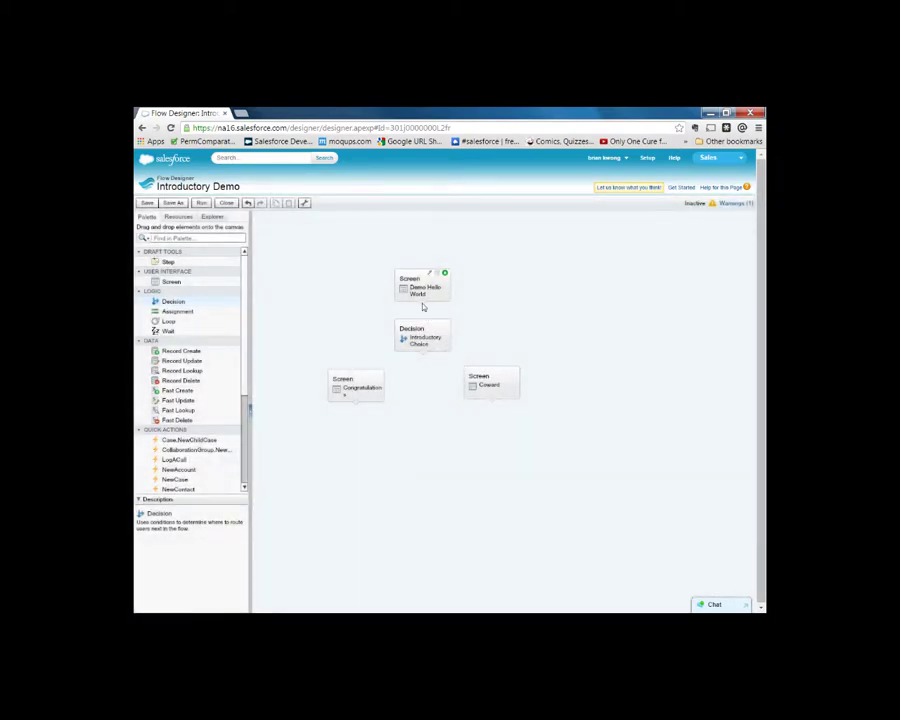
# Connect the Demo Hello World screen to the decision, and route its Warrior Continues outcome to the Congratulations screen
pyautogui.moveTo(423, 307); pyautogui.dragTo(423, 332)
pyautogui.moveTo(423, 353); pyautogui.dragTo(383, 384)
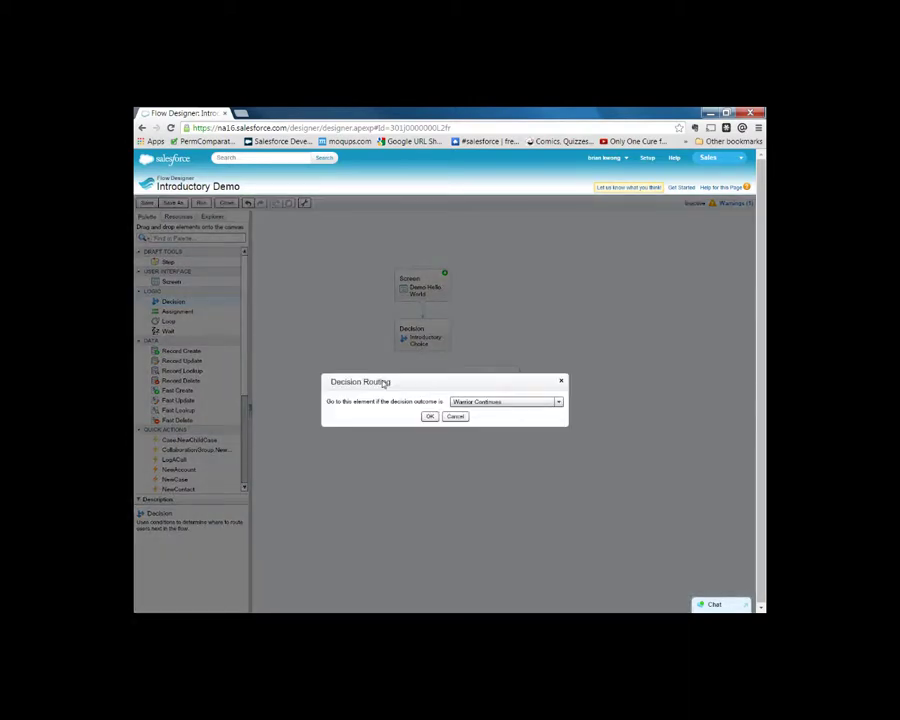
pyautogui.click(558, 402)
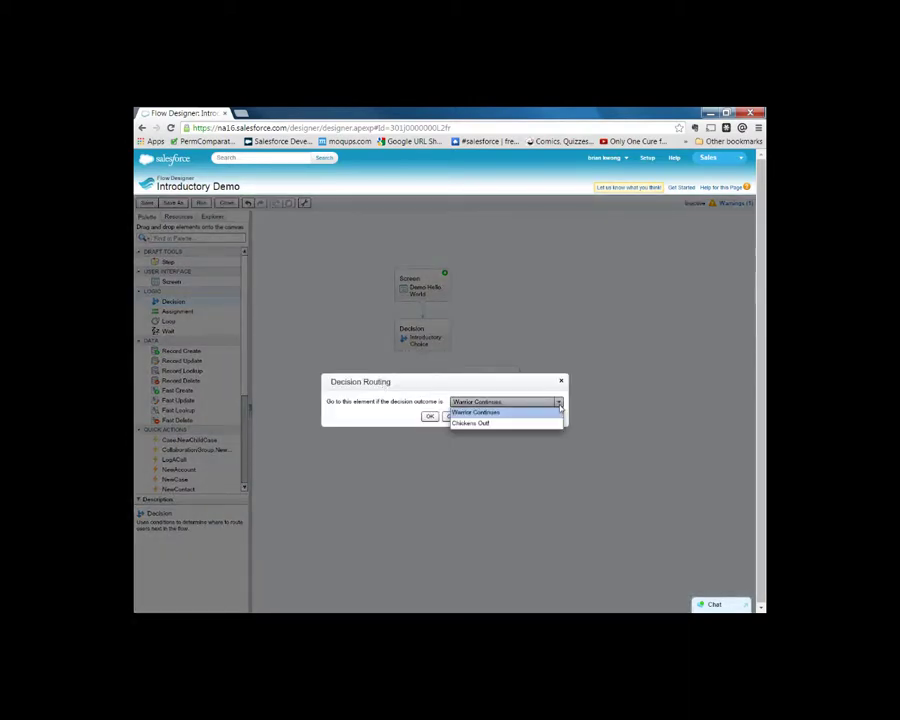
pyautogui.click(512, 412)
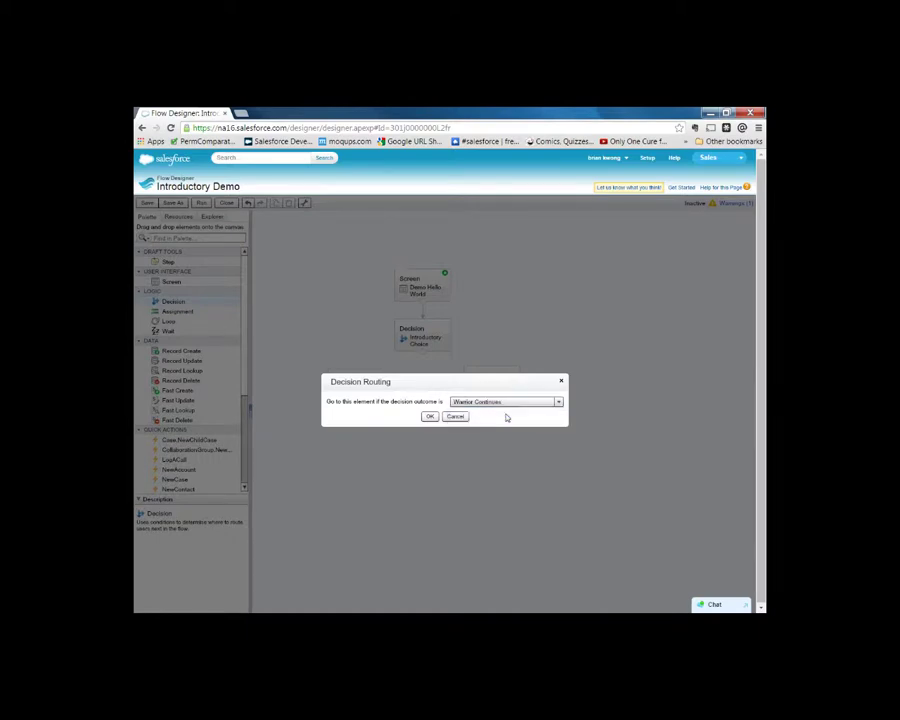
pyautogui.click(429, 416)
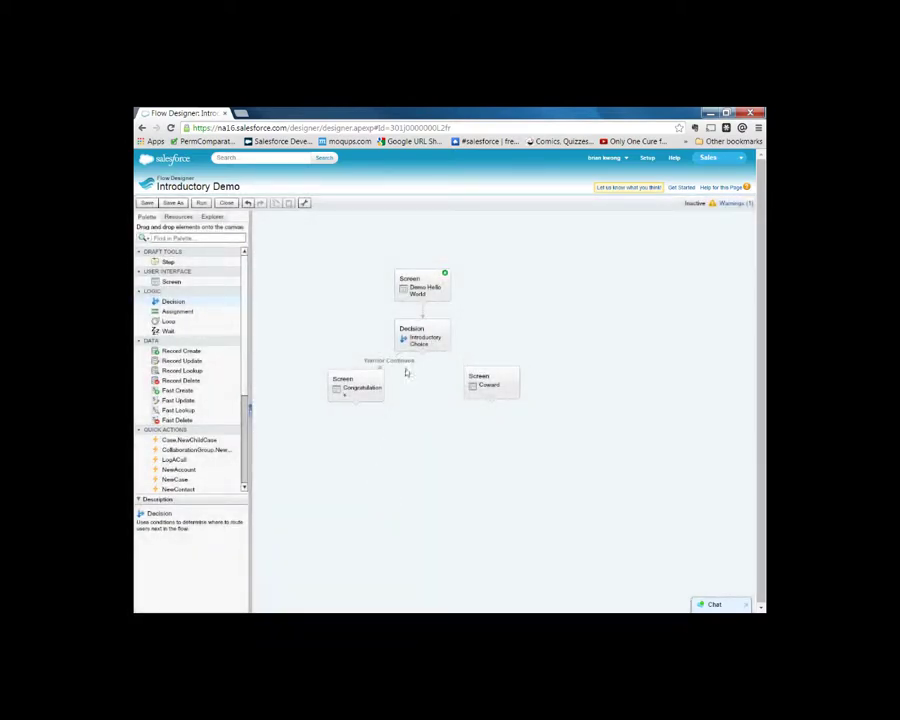
# Route the decision's Chickens Out! outcome to the Coward screen and save the flow
pyautogui.moveTo(424, 355); pyautogui.dragTo(485, 380)
pyautogui.click(511, 400)
pyautogui.moveTo(511, 400); pyautogui.dragTo(513, 400)
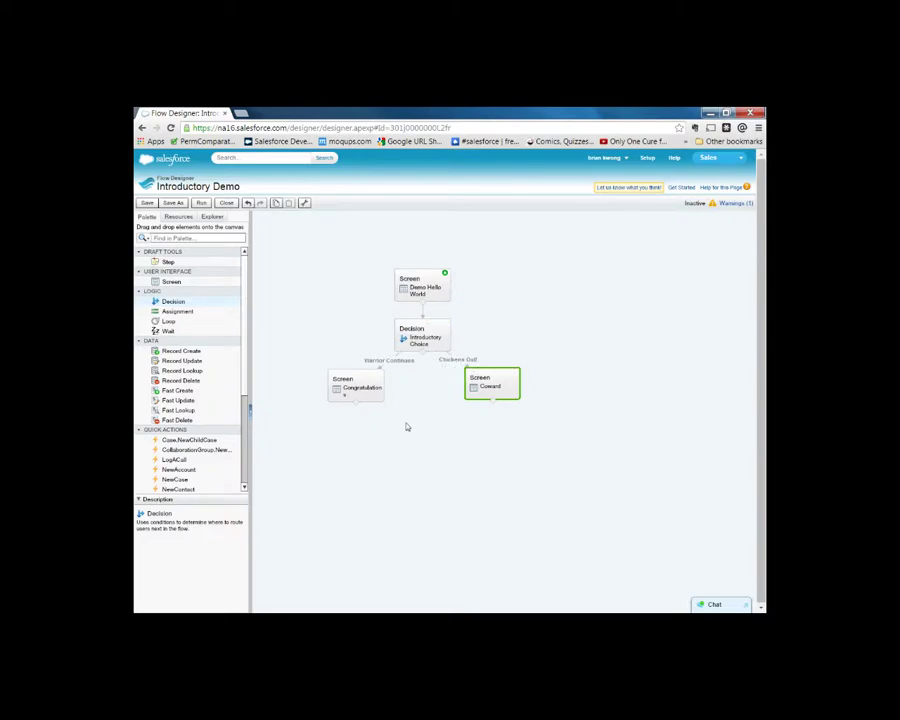
pyautogui.click(148, 204)
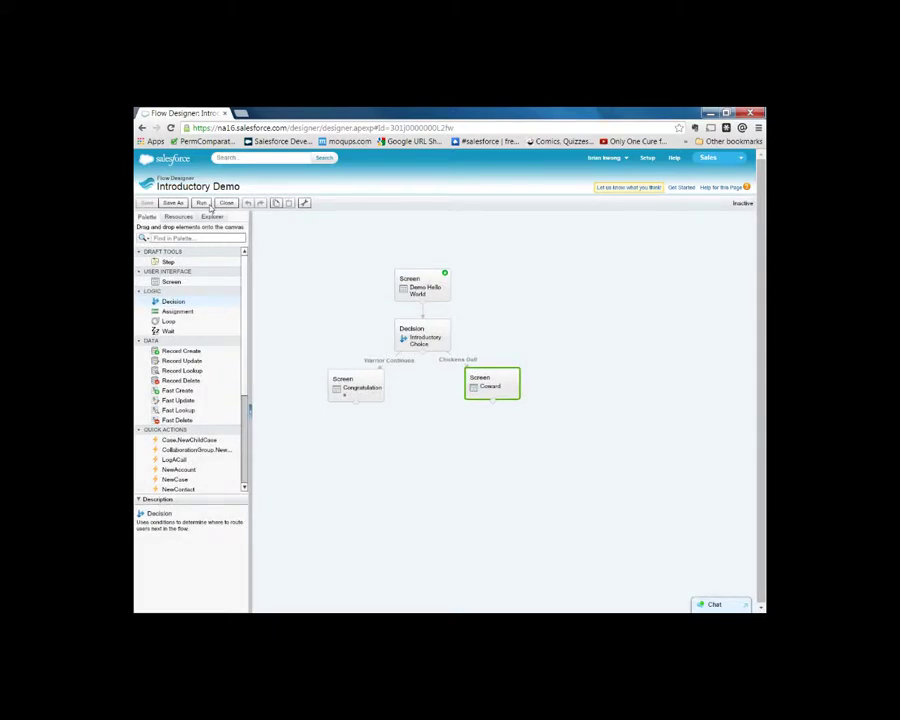
# Run the saved flow and test the Continue Forward path
pyautogui.click(205, 204)
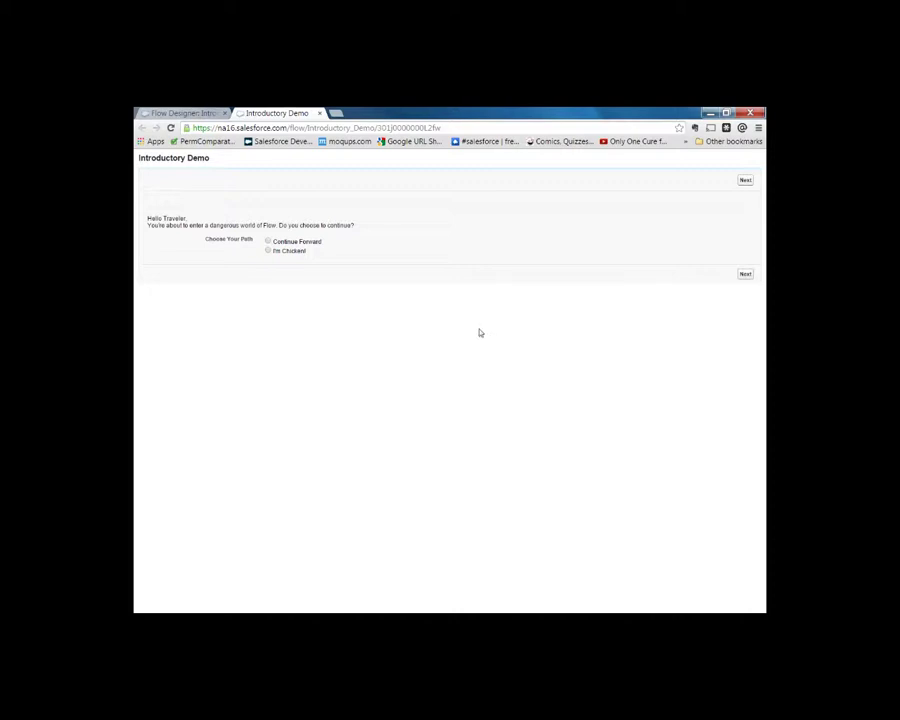
pyautogui.click(268, 241)
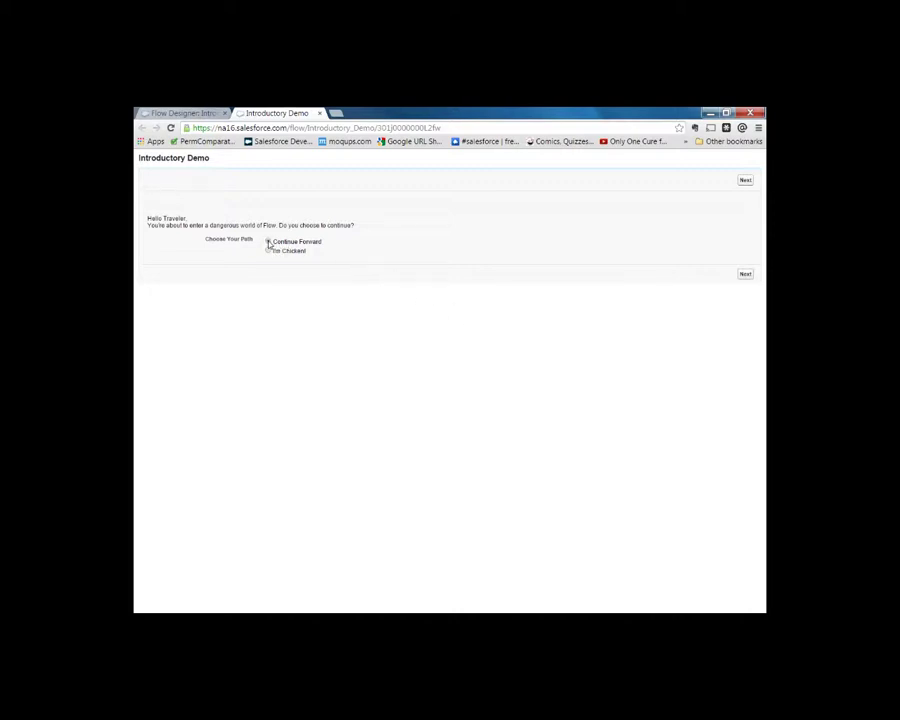
pyautogui.click(746, 275)
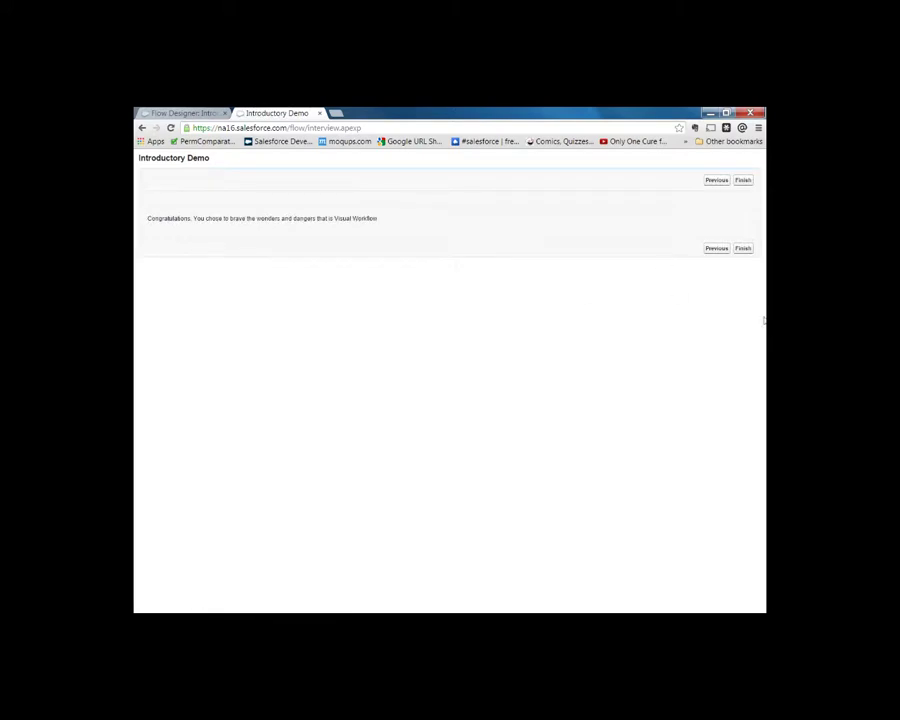
# Return to the flow's first screen and test the I'm Chicken! path
pyautogui.click(719, 249)
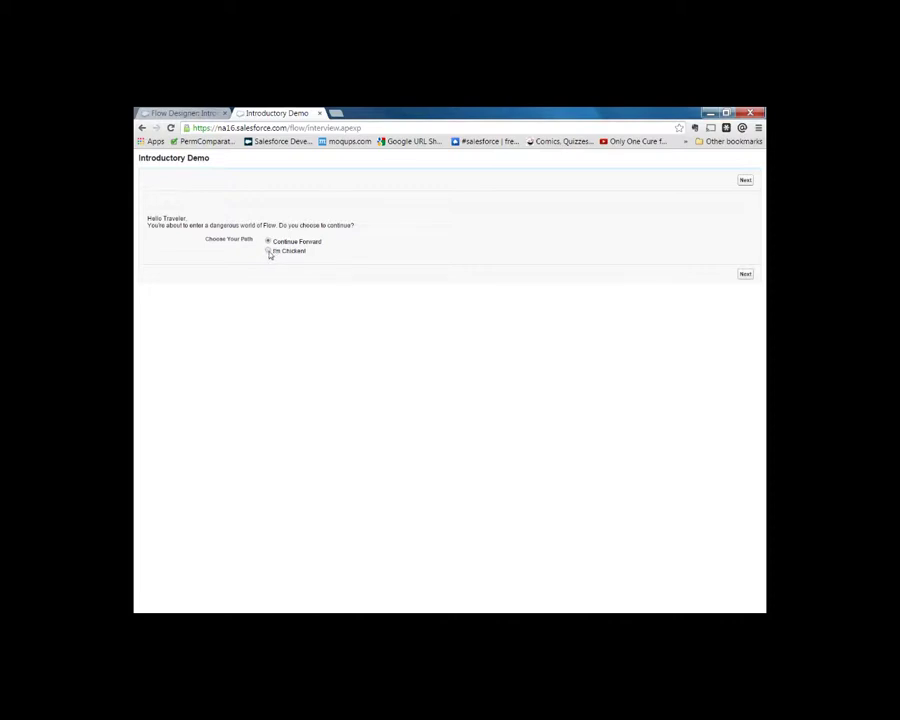
pyautogui.click(268, 251)
pyautogui.click(740, 277)
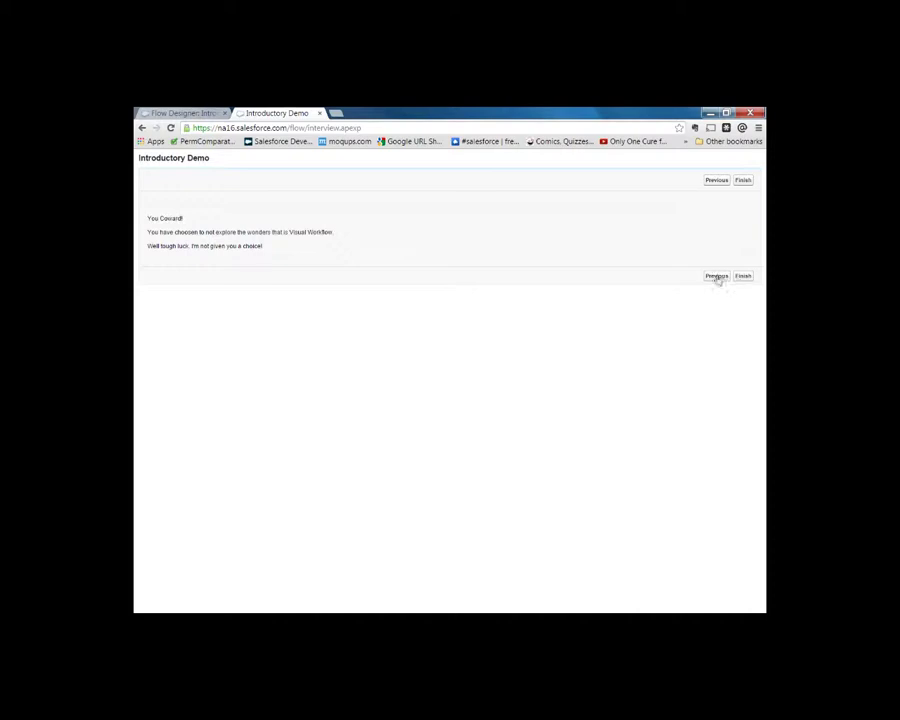
# Close the Introductory Demo flow in the Flow Designer and activate its version 1
pyautogui.click(160, 114)
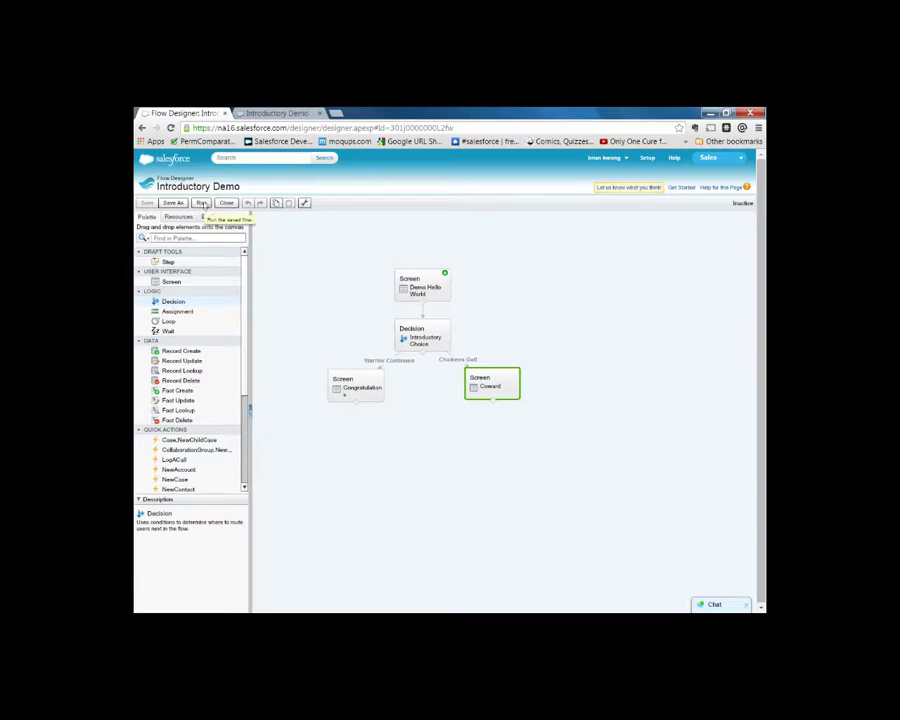
pyautogui.click(229, 204)
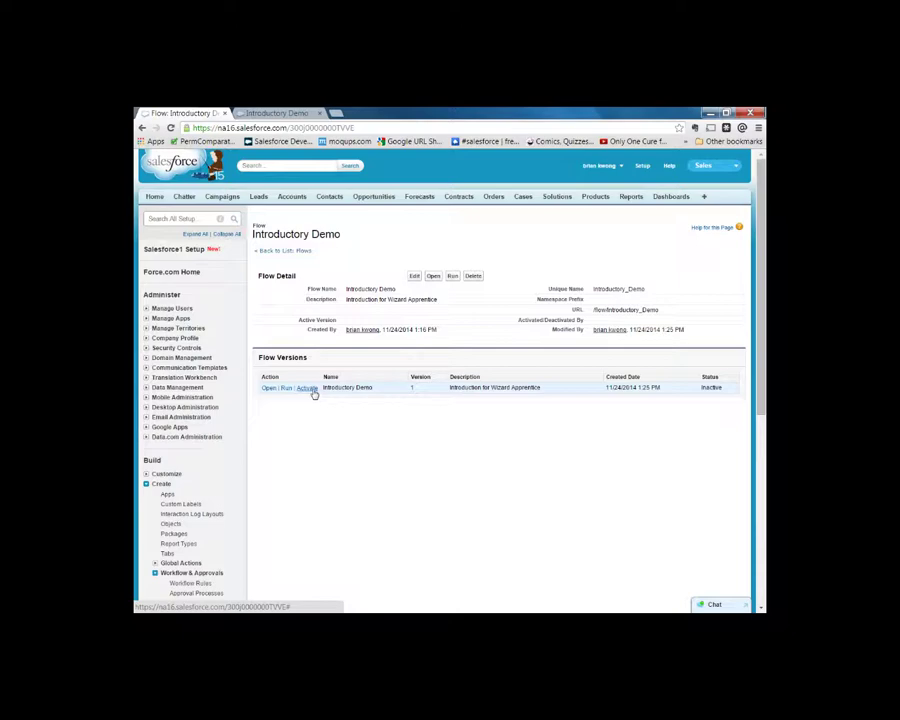
pyautogui.click(311, 391)
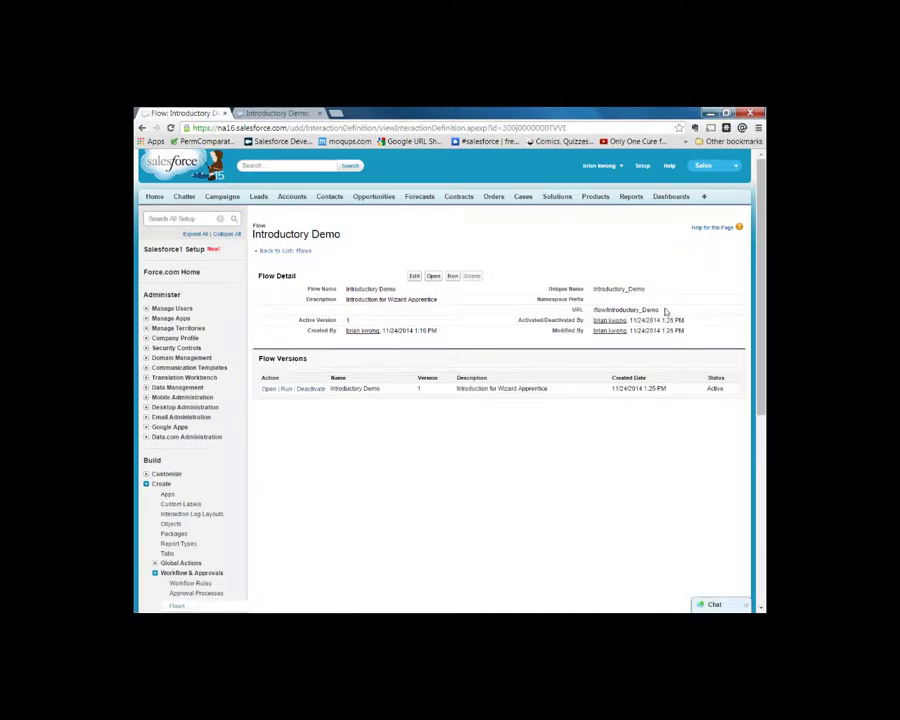
# Copy the flow's URL path from its detail page and load na16.salesforce.com/flow/Introductory_Demo in the browser tab of the test run
pyautogui.moveTo(665, 311); pyautogui.dragTo(591, 309)
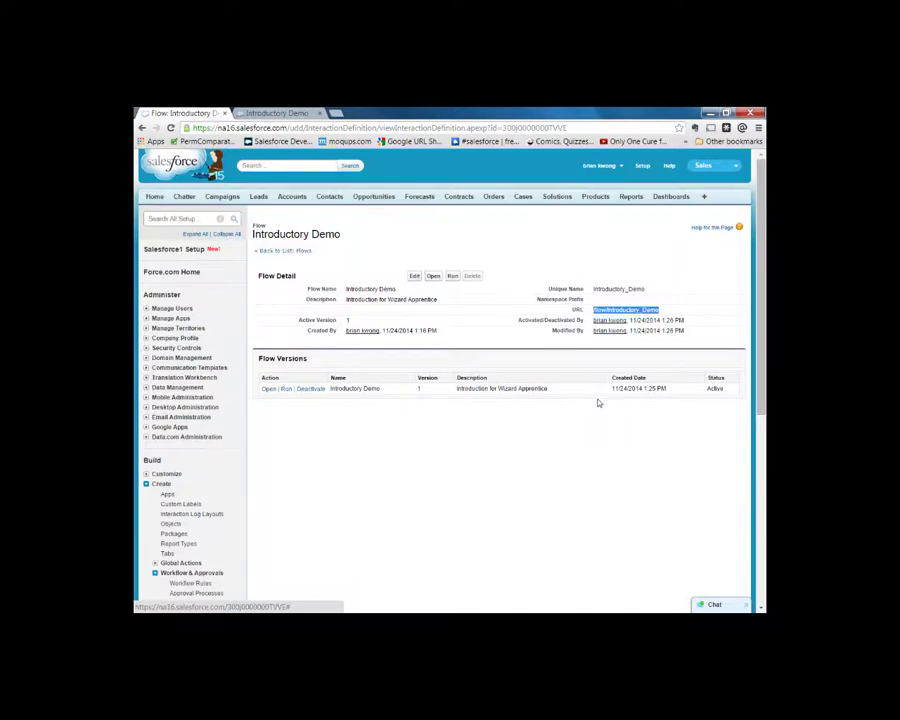
pyautogui.rightClick(607, 307)
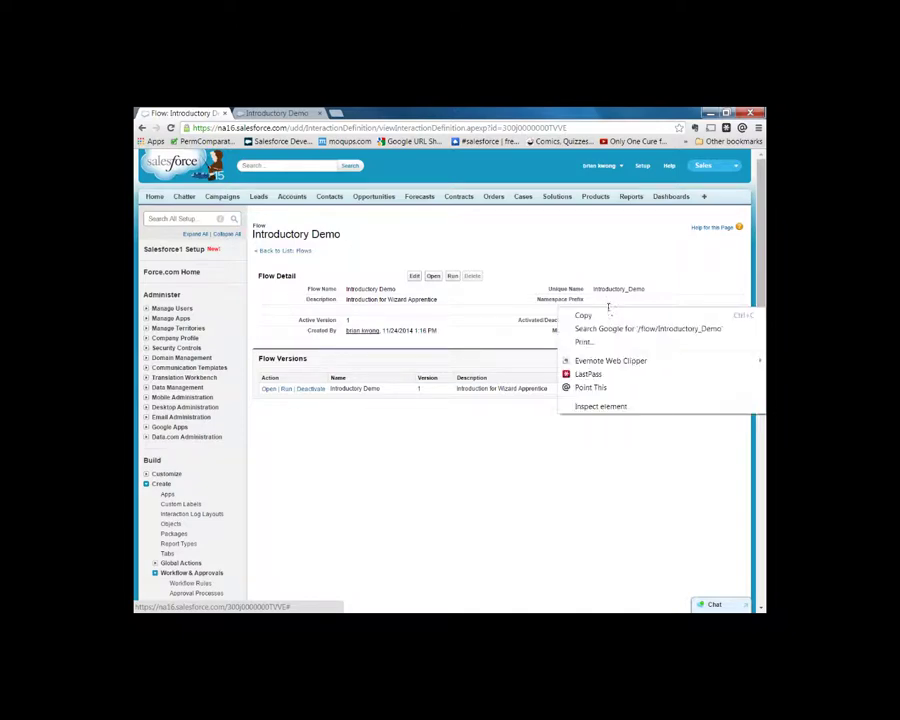
pyautogui.click(613, 313)
pyautogui.click(297, 112)
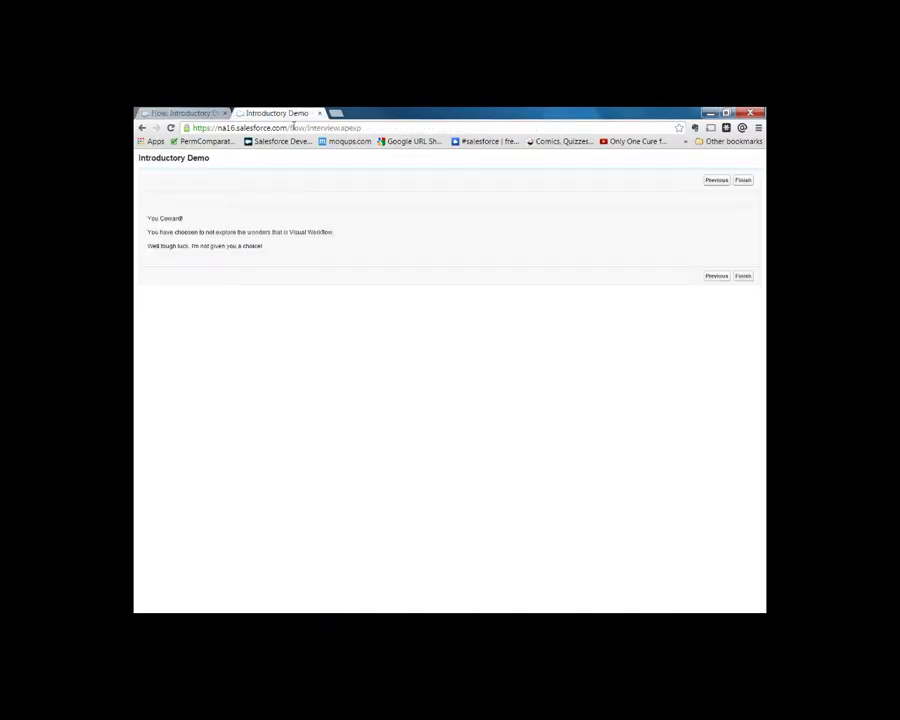
pyautogui.moveTo(291, 128); pyautogui.dragTo(361, 128)
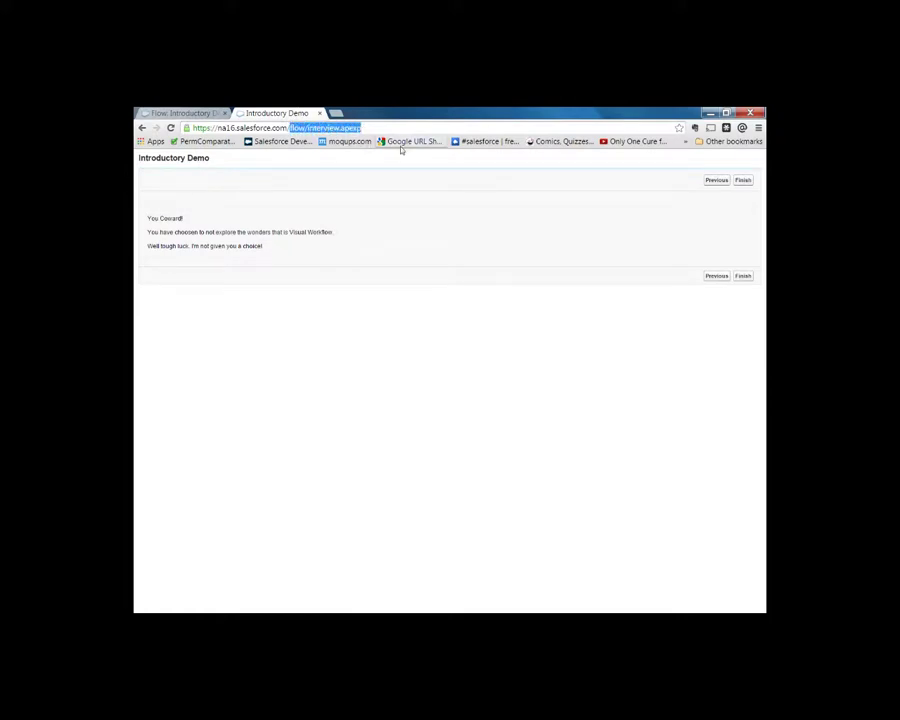
pyautogui.press('BackSpace')
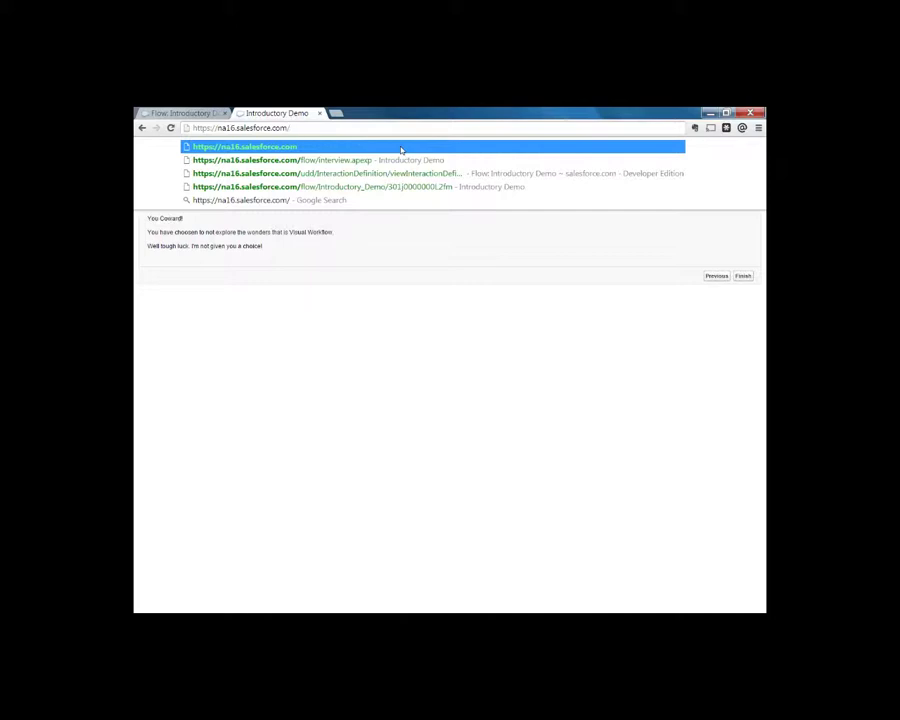
pyautogui.hotkey('ctrl', 'v')
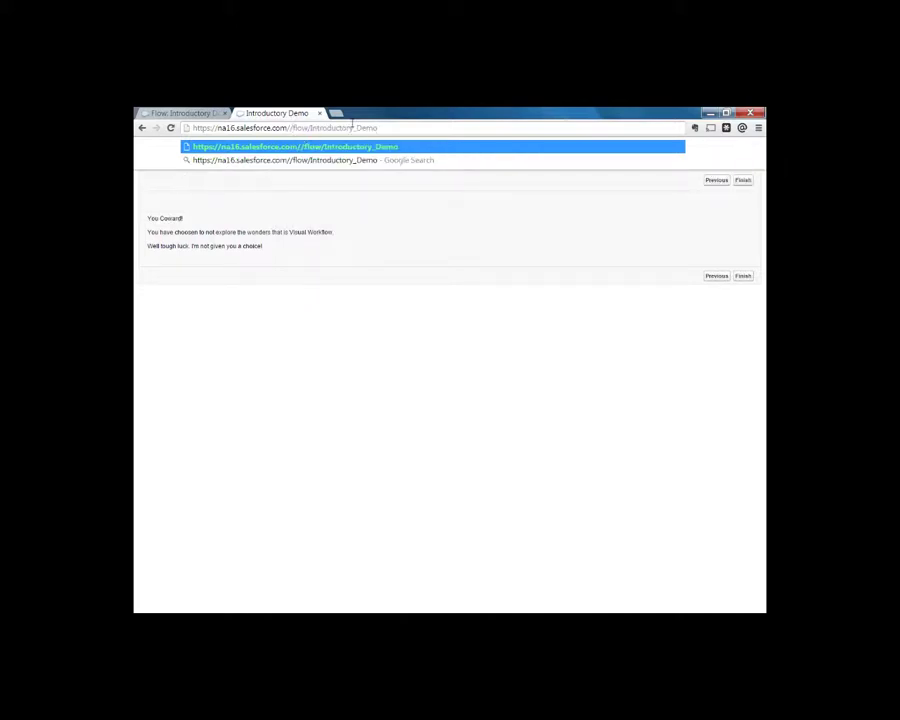
pyautogui.press('BackSpace')
pyautogui.press('Return')
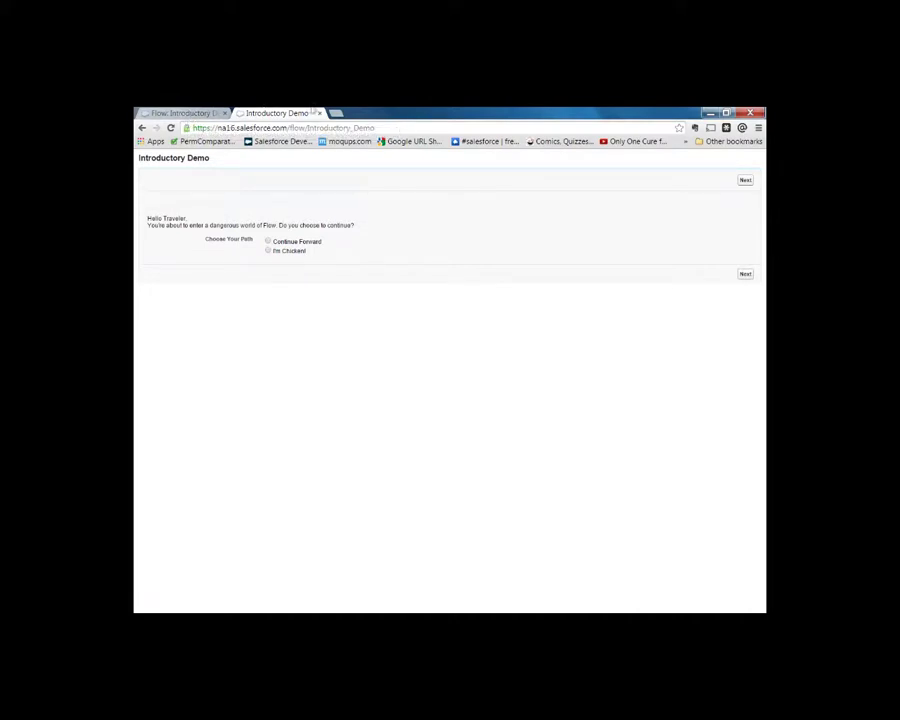
# Open Chatter in a new browser tab from the flow's detail page and dismiss its introduction and group suggestions
pyautogui.click(183, 114)
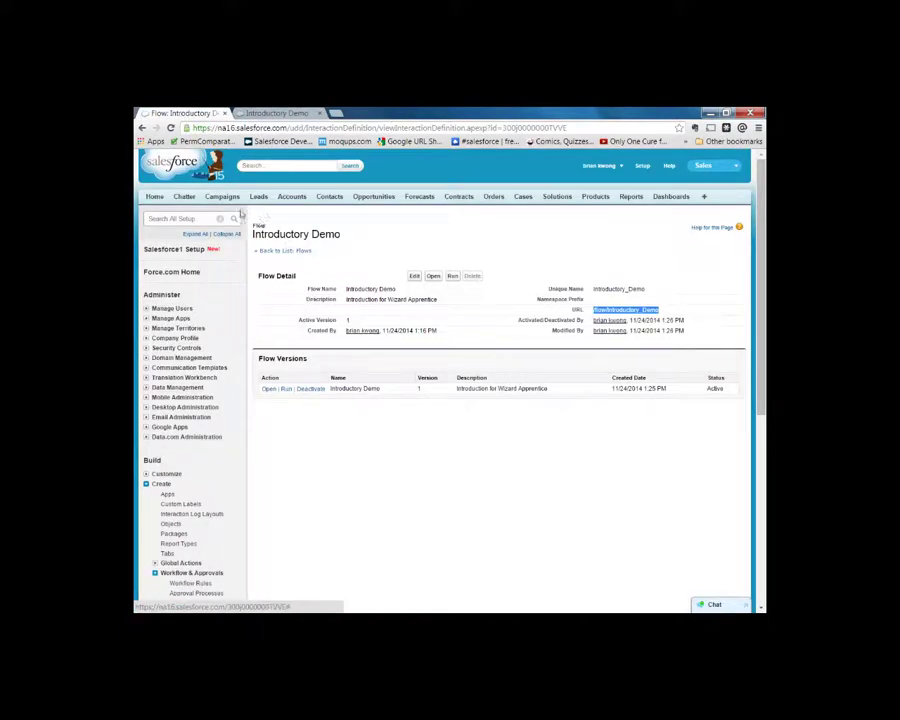
pyautogui.rightClick(190, 200)
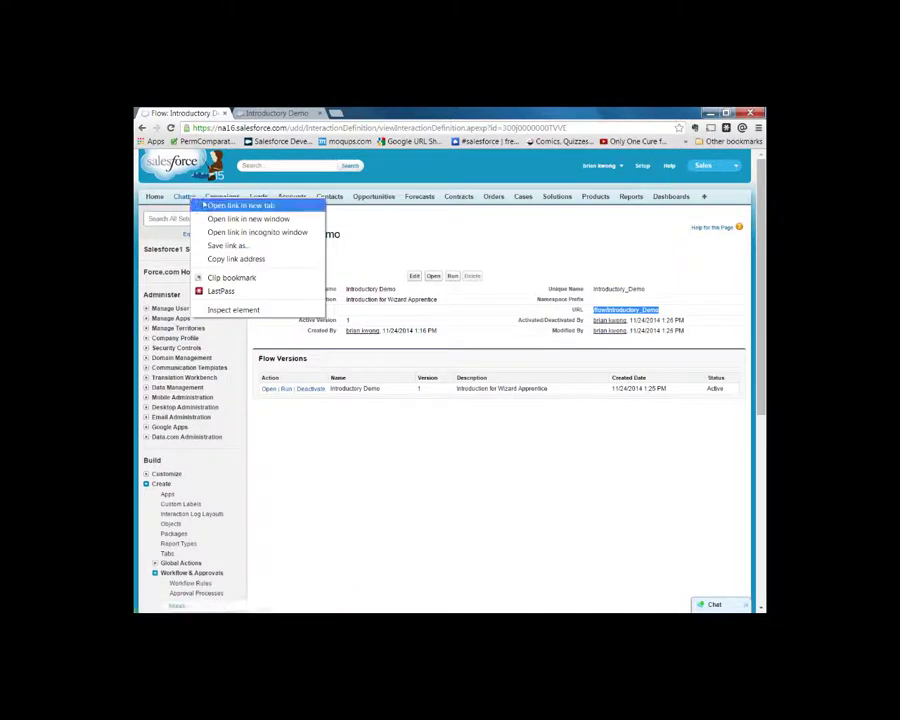
pyautogui.click(205, 204)
pyautogui.click(348, 114)
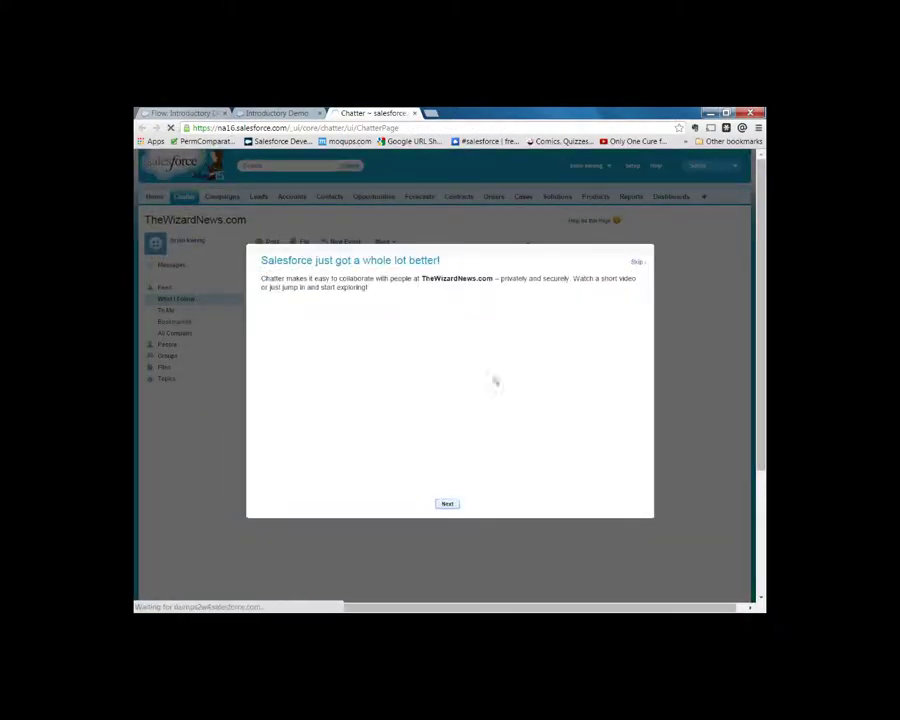
pyautogui.click(632, 263)
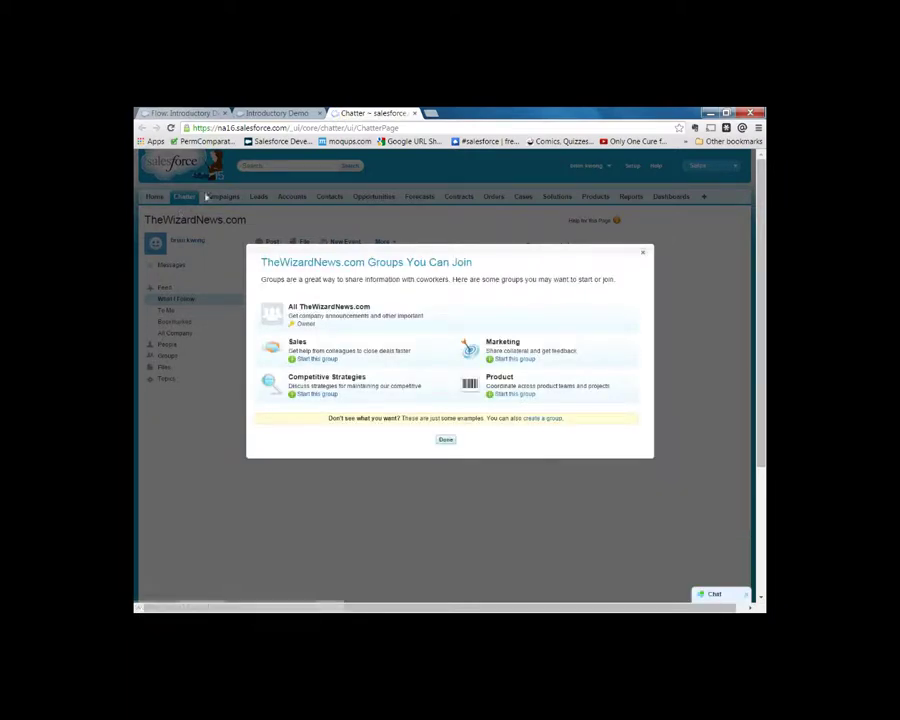
pyautogui.click(447, 440)
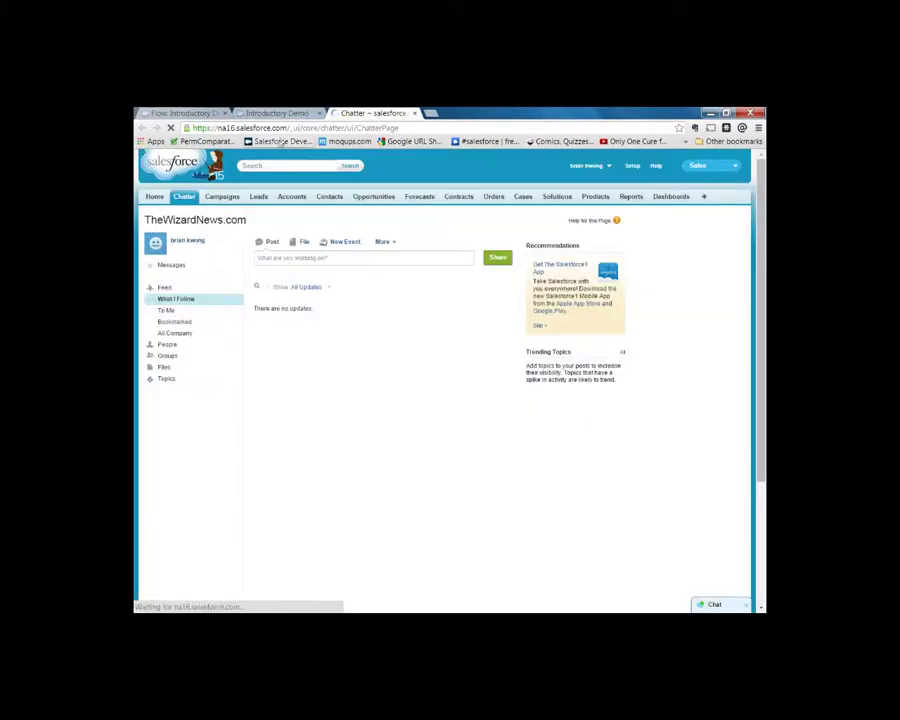
# Copy the path /_ui/core/chatter/ui/ChatterPage from the Chatter page's web address
pyautogui.click(260, 130)
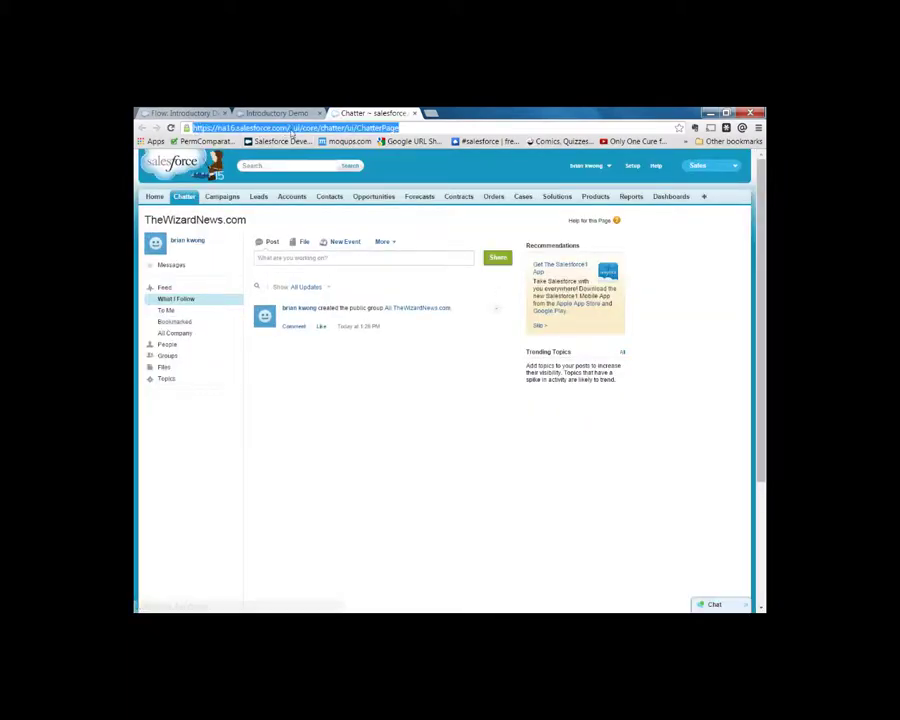
pyautogui.moveTo(289, 128); pyautogui.dragTo(398, 128)
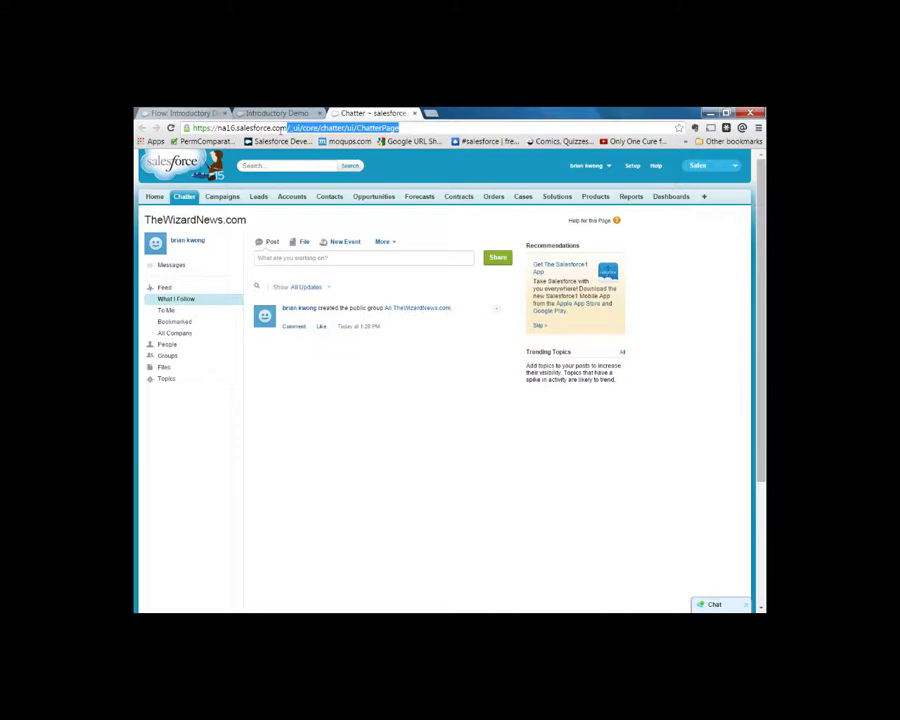
pyautogui.rightClick(315, 129)
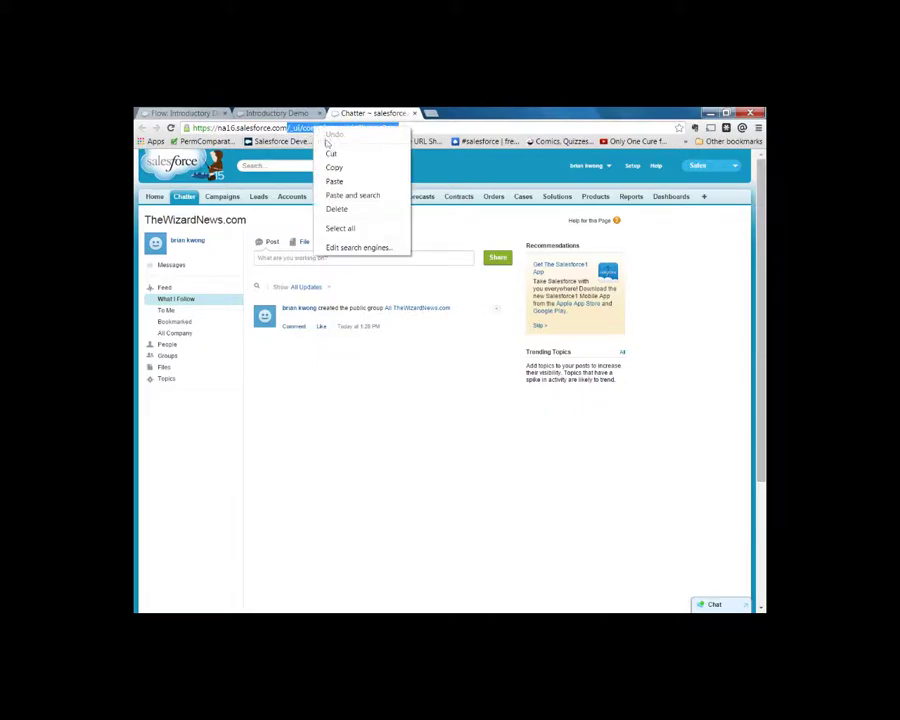
pyautogui.click(336, 170)
# In the Introductory Demo browser tab, append ?retURL=/_ui/core/chatter/ui/ChatterPage to the flow's web address and load it
pyautogui.click(264, 115)
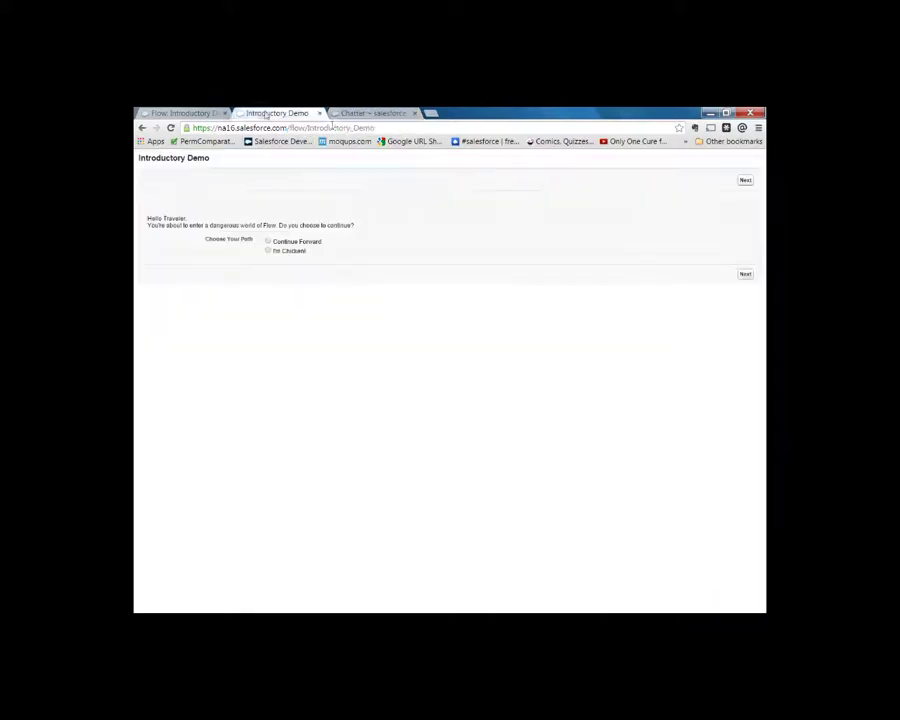
pyautogui.click(380, 128)
pyautogui.click(378, 128)
pyautogui.write('?')
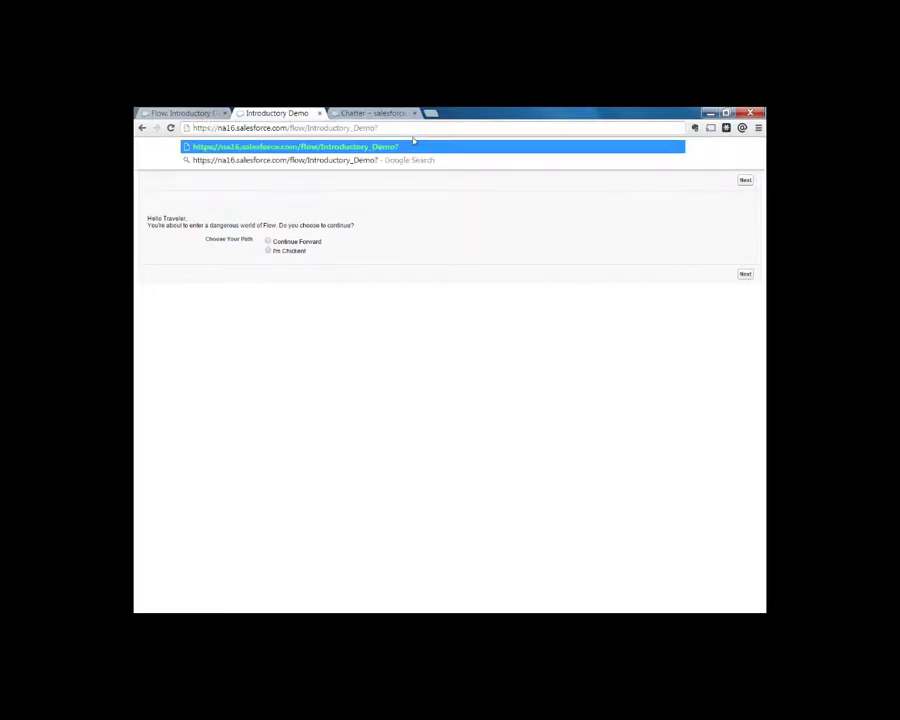
pyautogui.write('retURL=')
pyautogui.hotkey('ctrl', 'v')
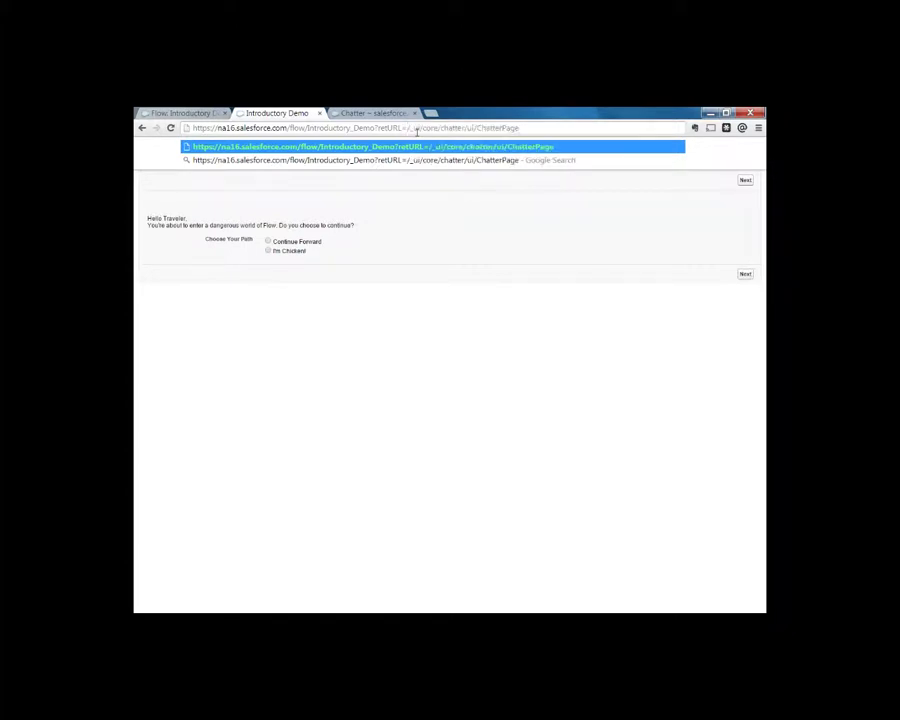
pyautogui.press('Return')
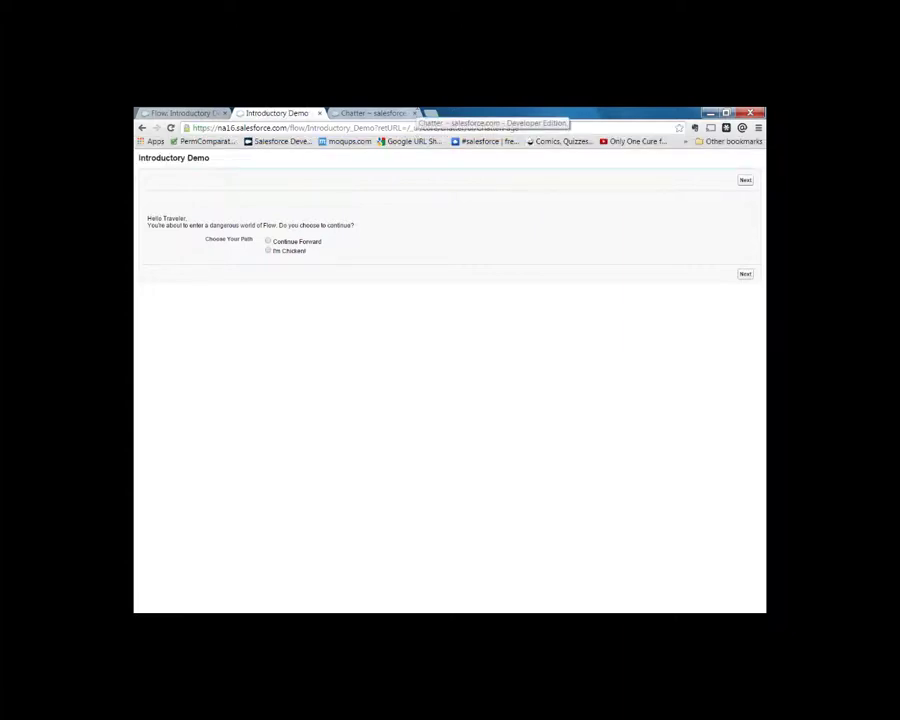
# Run the flow through the Continue Forward path and finish it to test the return address
pyautogui.click(268, 241)
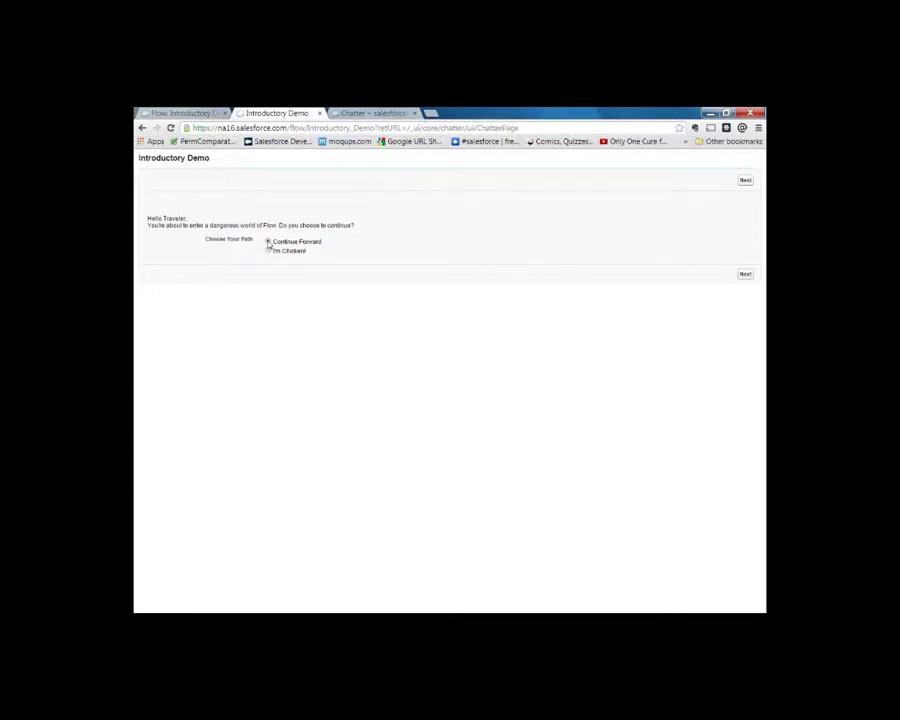
pyautogui.click(748, 276)
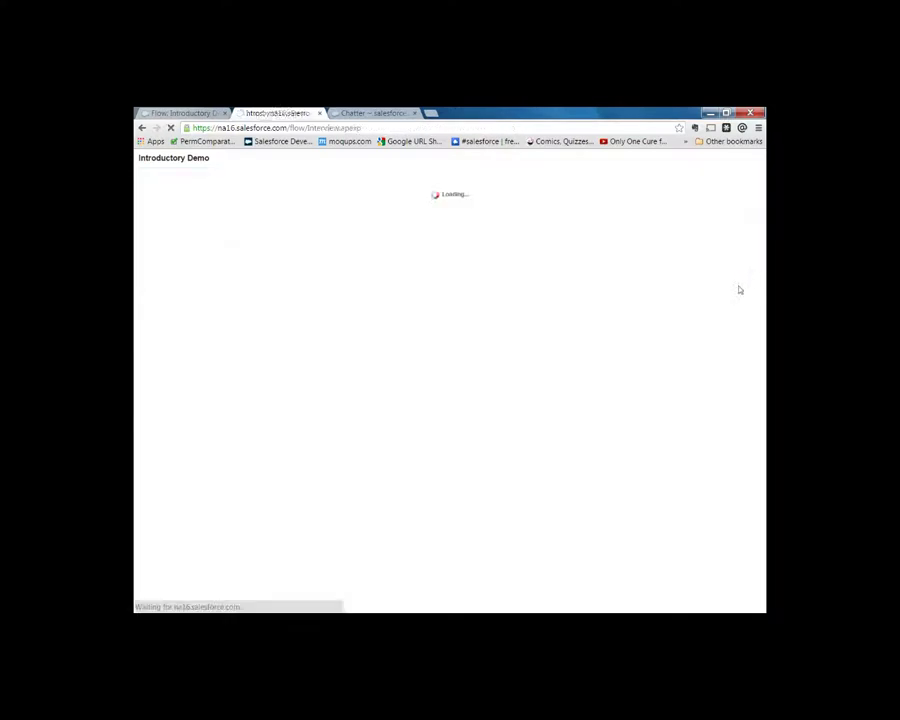
pyautogui.click(750, 250)
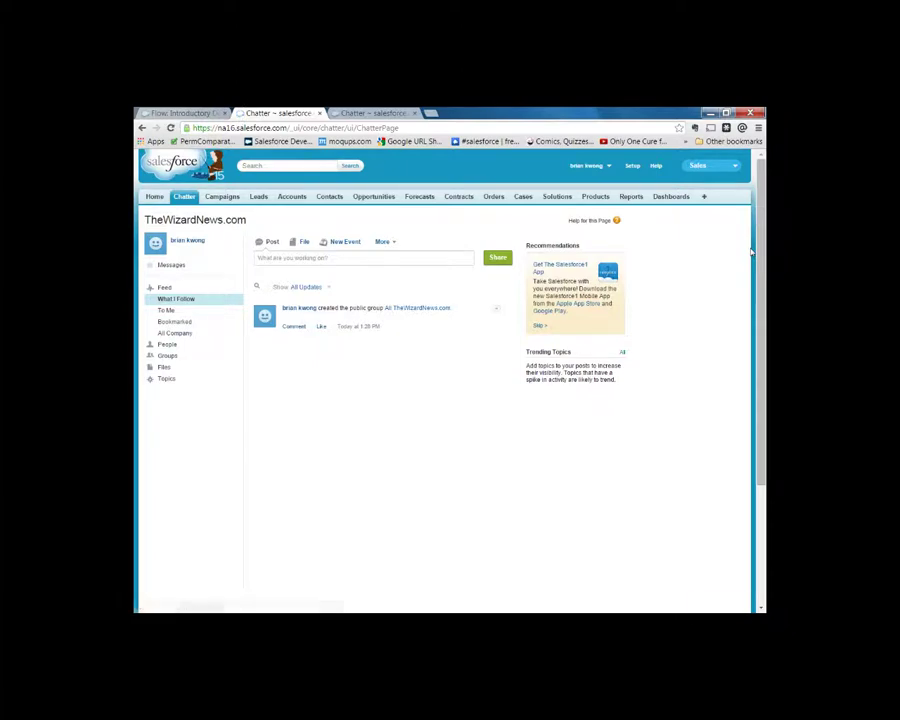
# Return to the Introductory Demo flow's detail page and open its version 1 in the Flow Designer
pyautogui.click(190, 114)
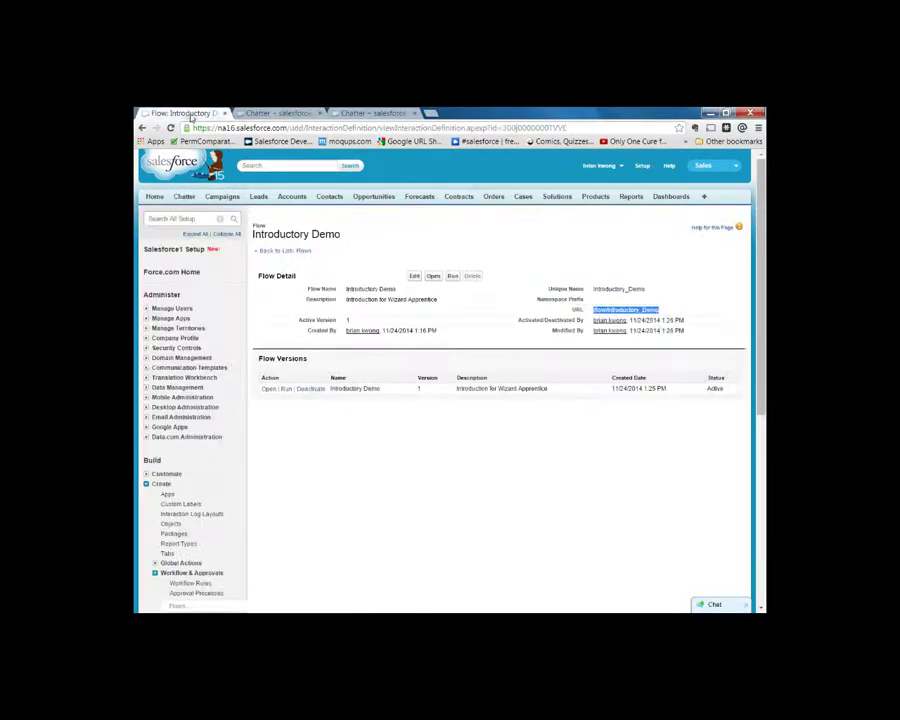
pyautogui.click(267, 389)
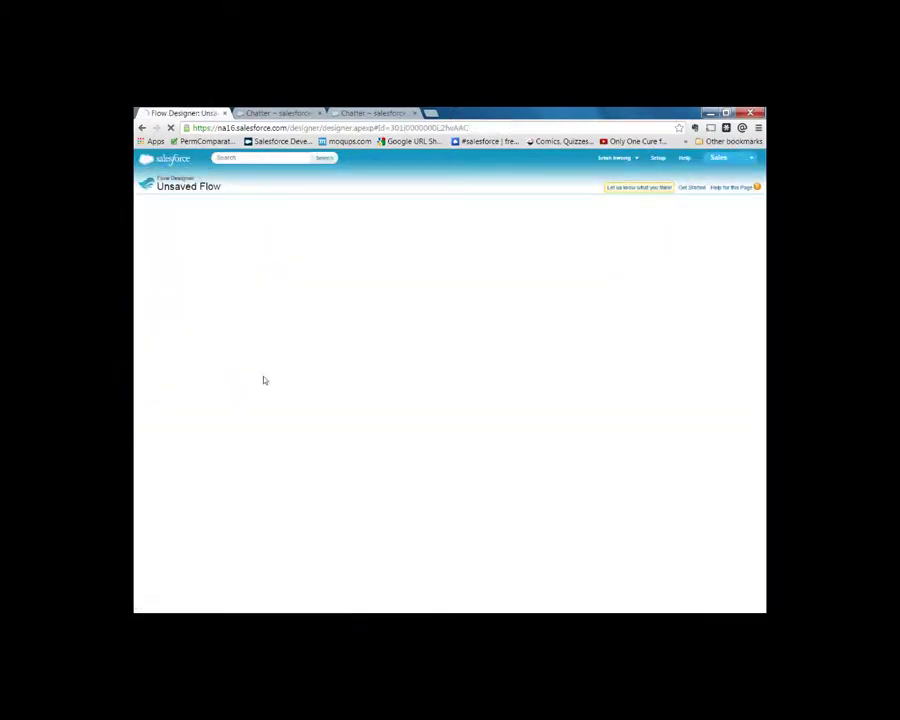